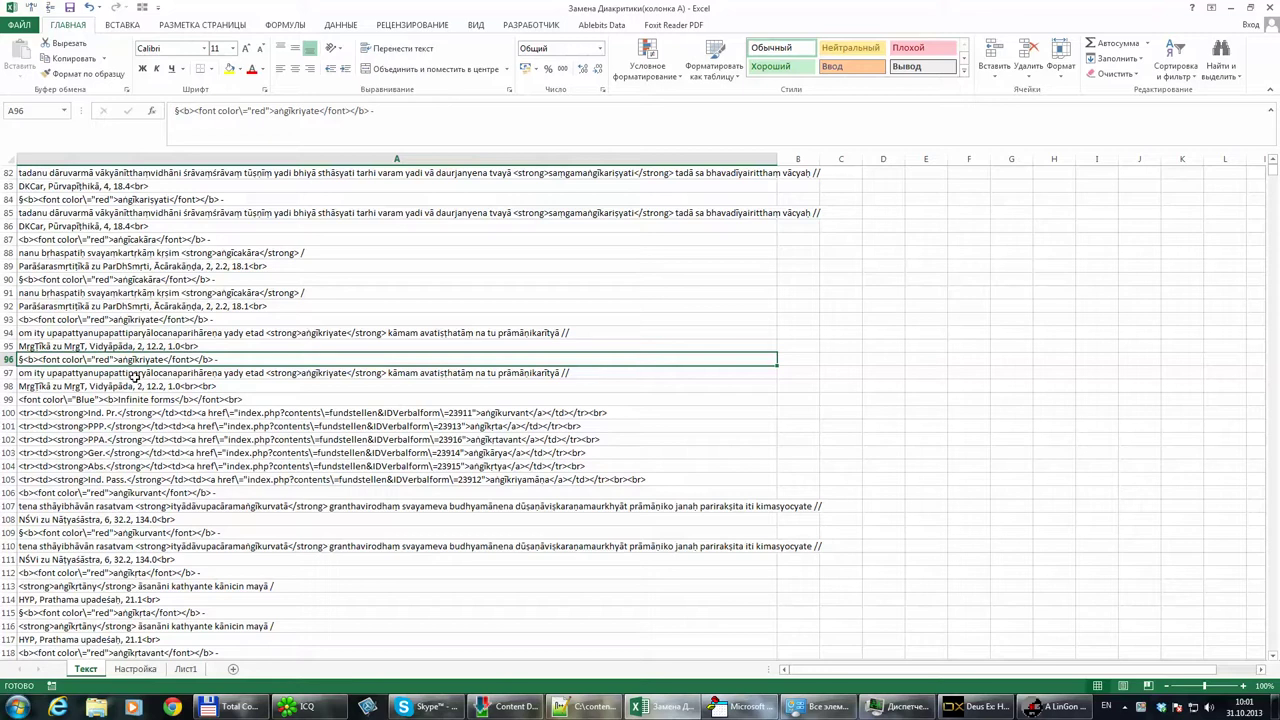
Compare the repeated entries in rows 94 to 98 of column A on the Текст sheet
left_click(244, 368)
left_click(203, 386)
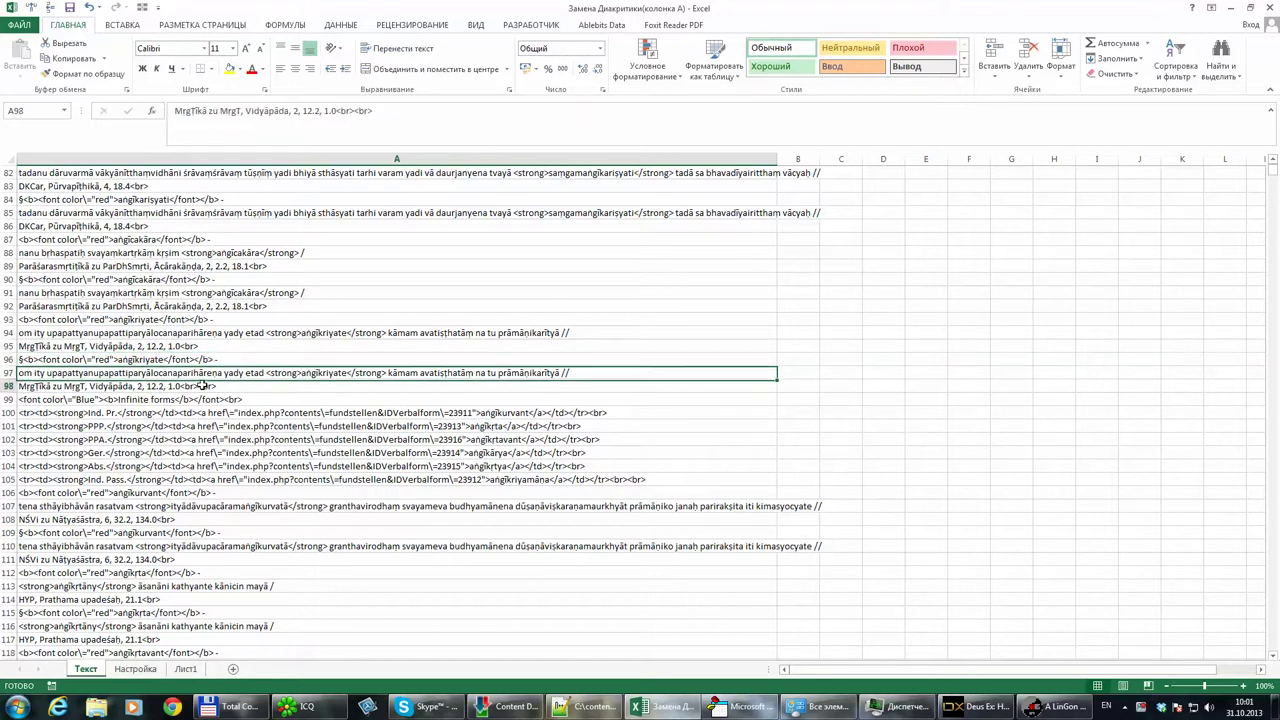
left_click(224, 372)
left_click(220, 359)
left_click(205, 385)
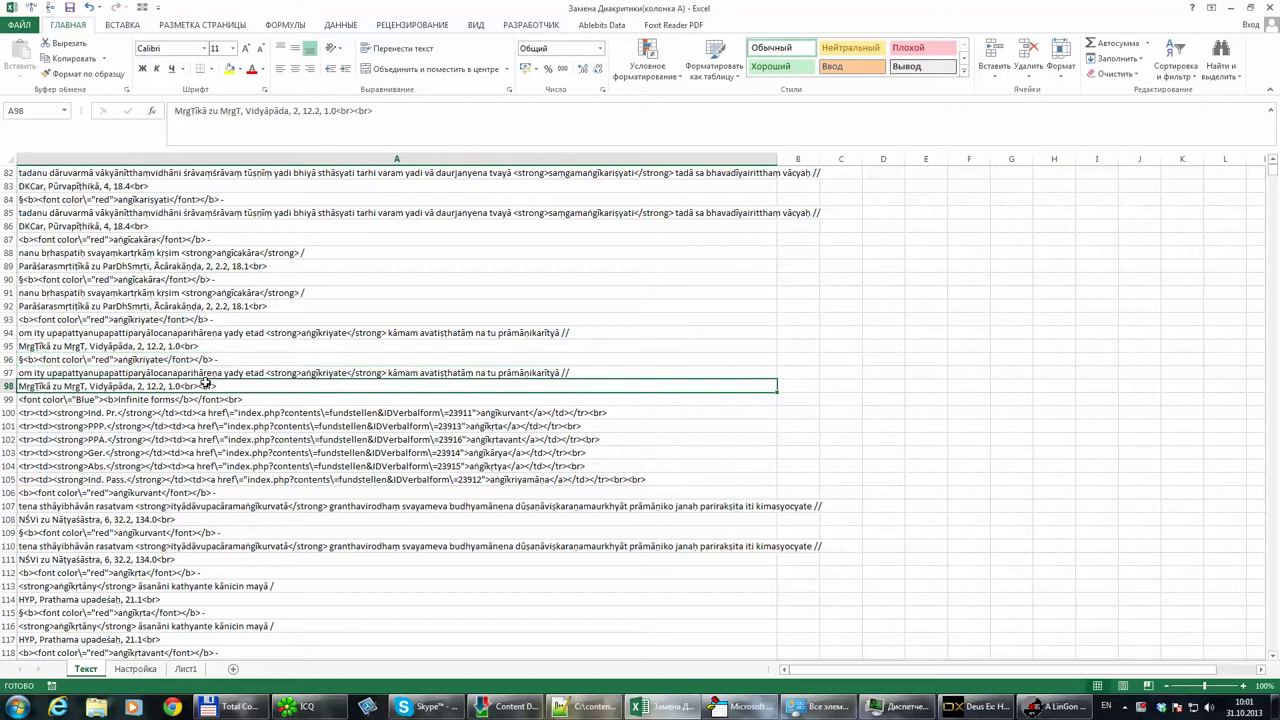
left_click(221, 359)
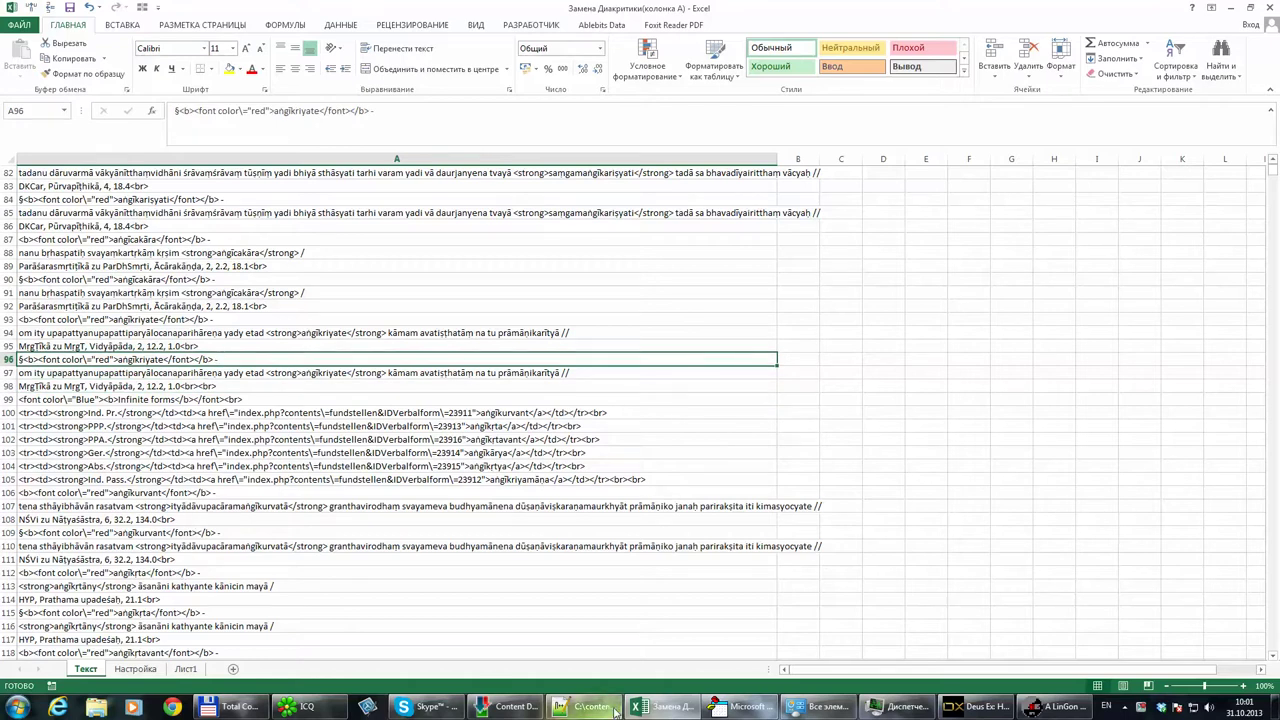
left_click(155, 373)
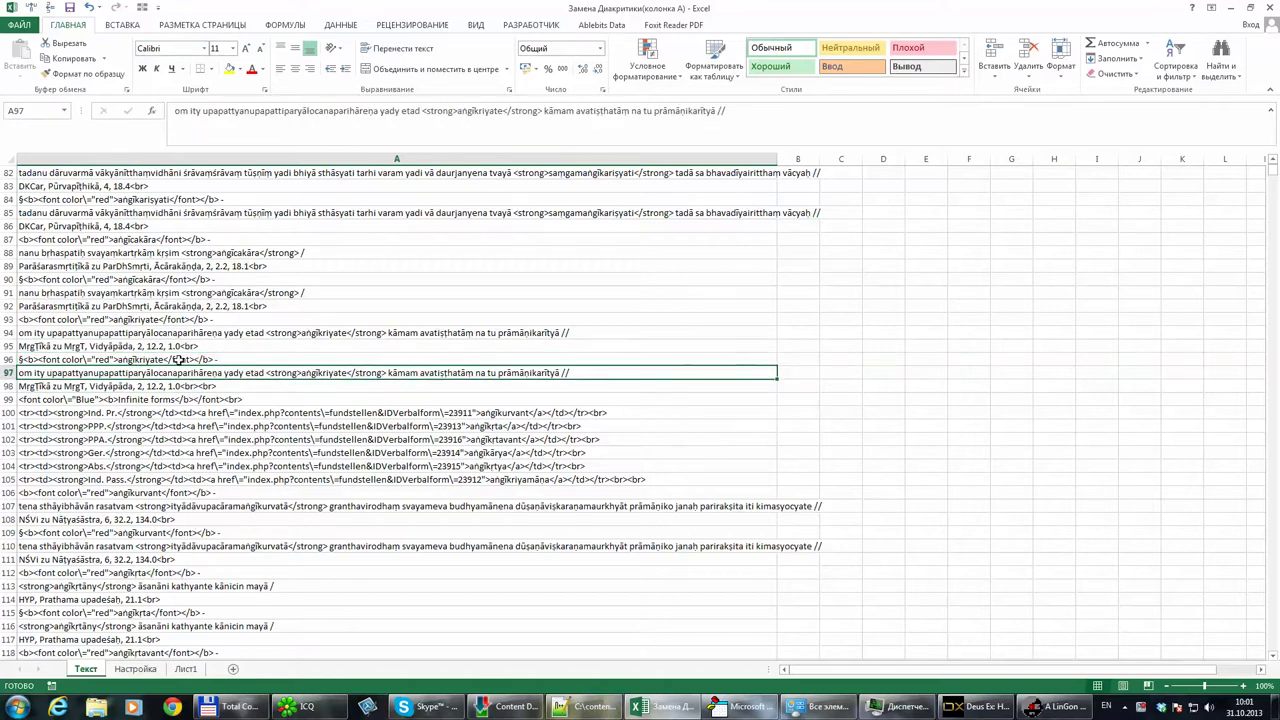
left_click(114, 338)
left_click(130, 385)
left_click(158, 332)
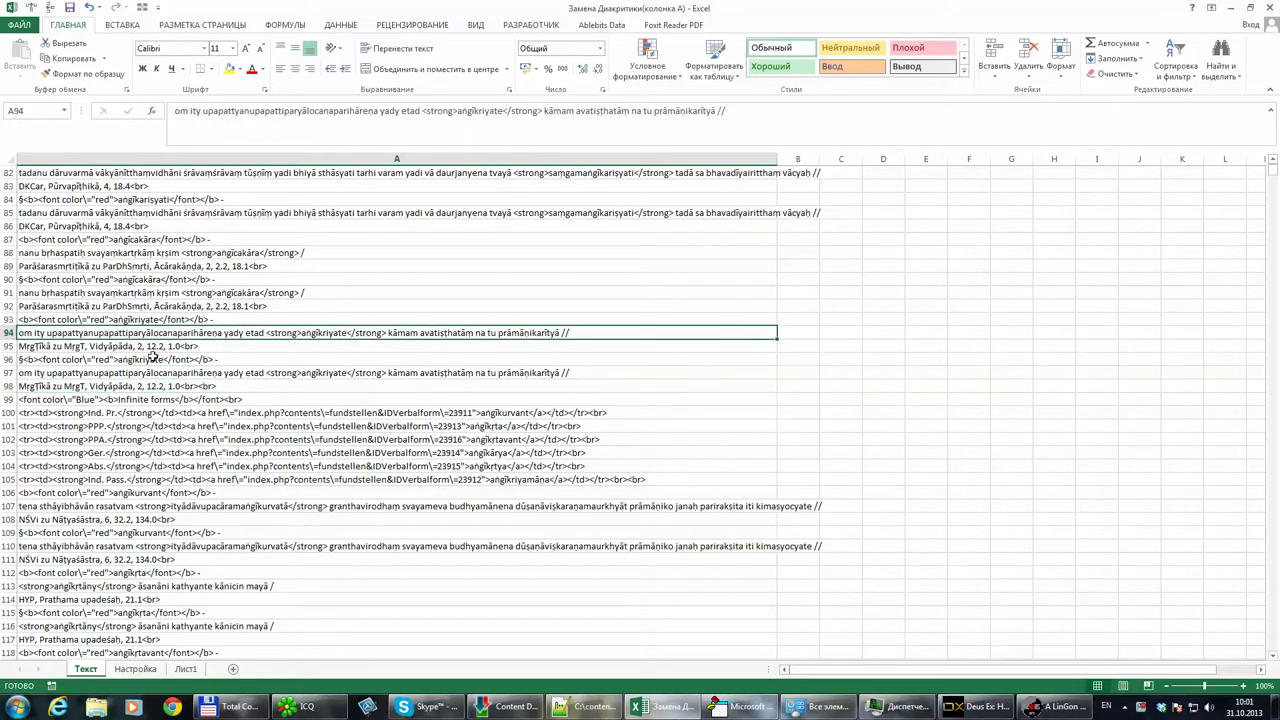
left_click(152, 371)
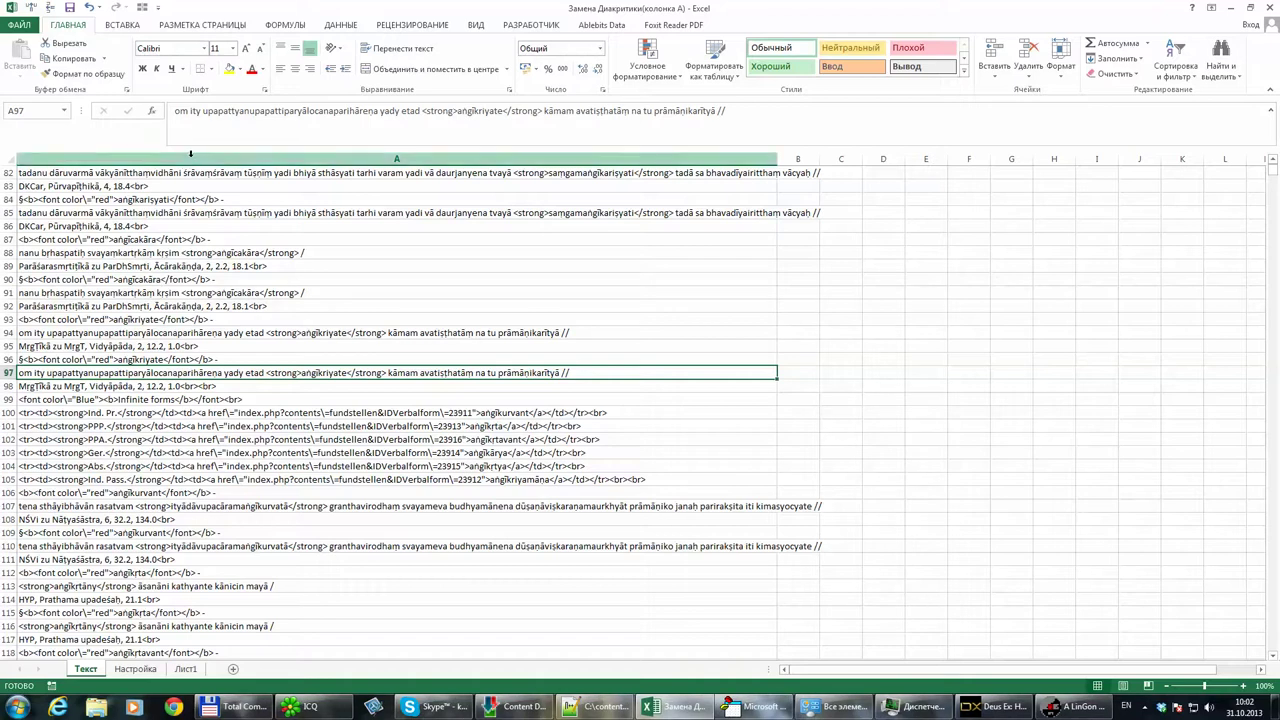
Copy all of column A from the Текст sheet into column A of a new blank workbook
left_click(190, 153)
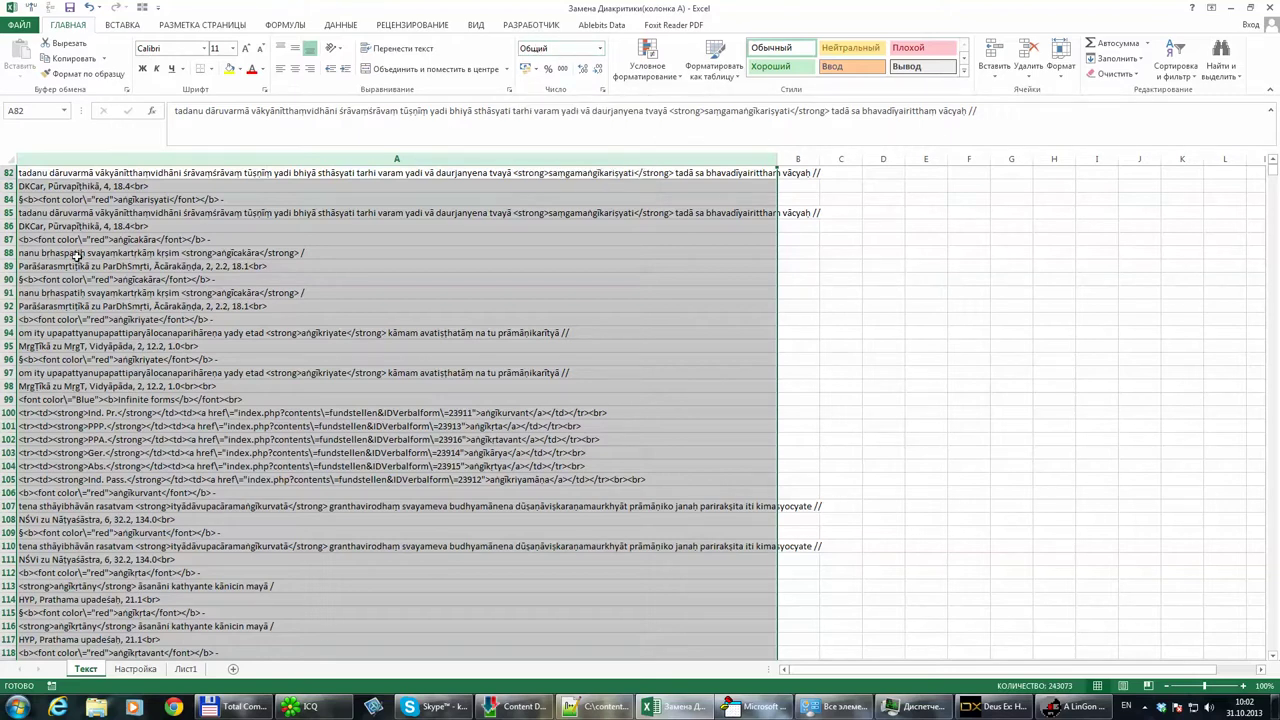
key("ctrl+c")
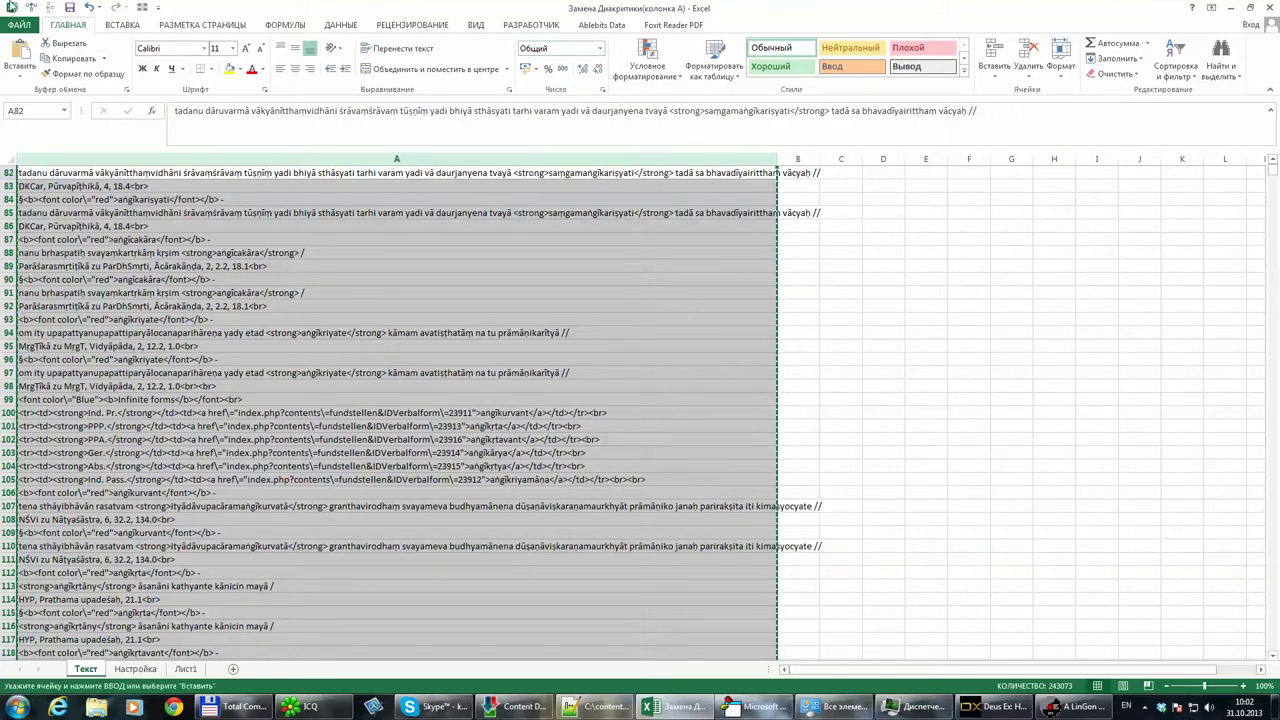
left_click(10, 26)
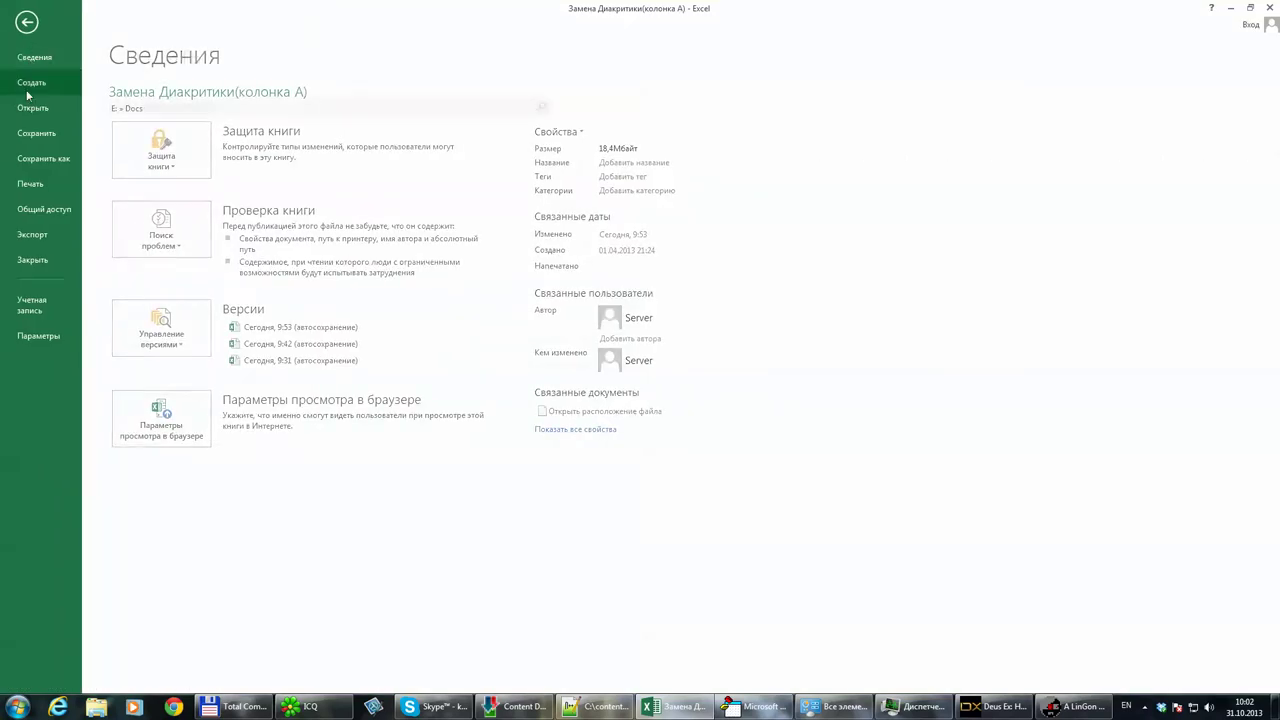
left_click(32, 82)
left_click(171, 262)
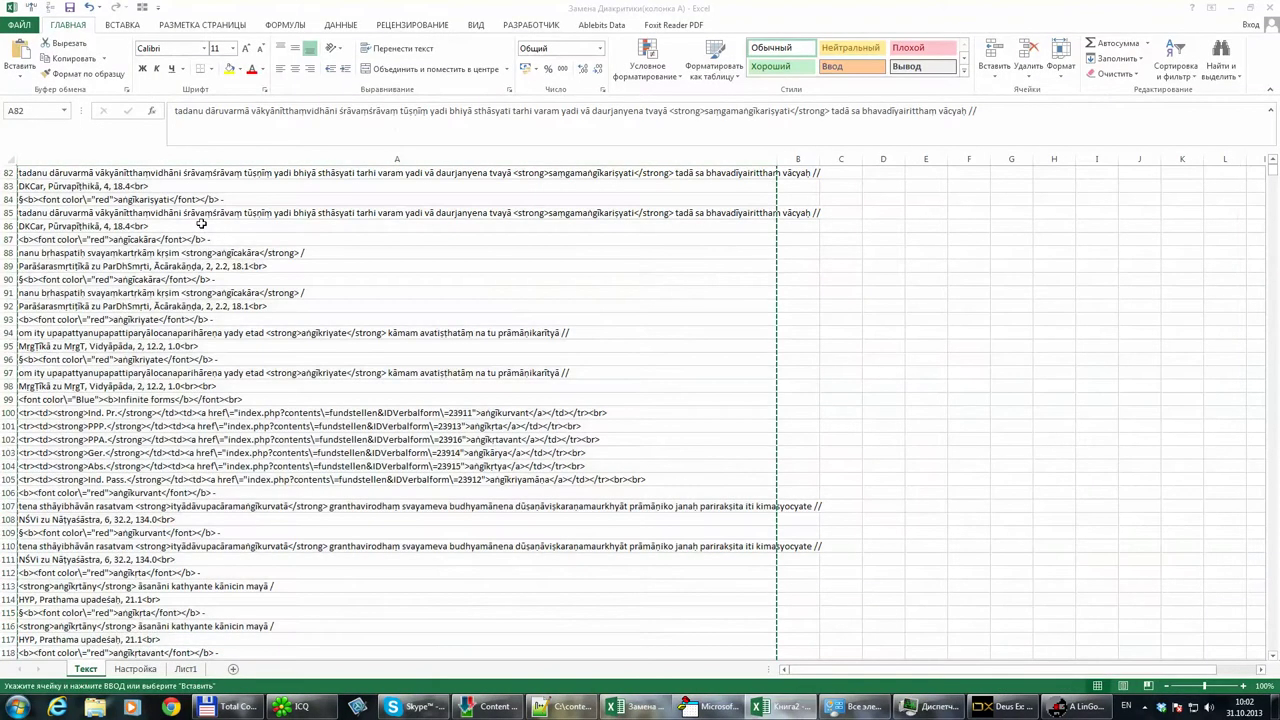
left_click(800, 714)
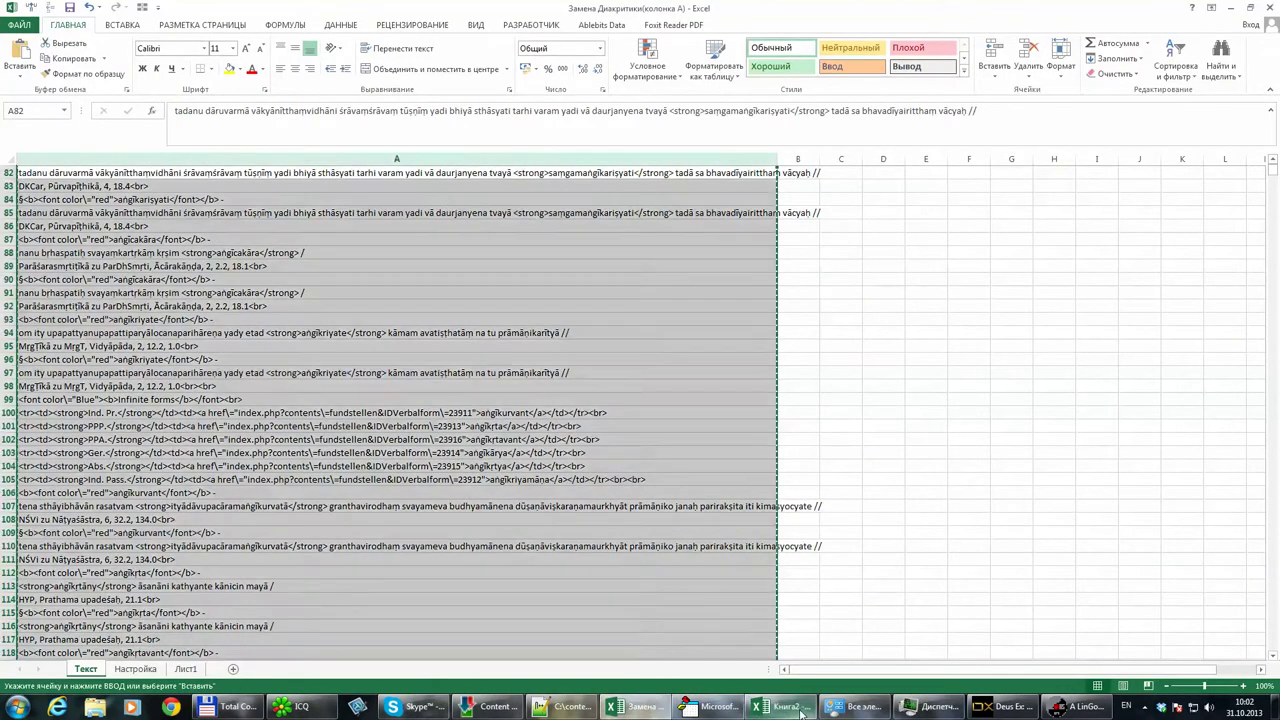
left_click(640, 712)
left_click(770, 712)
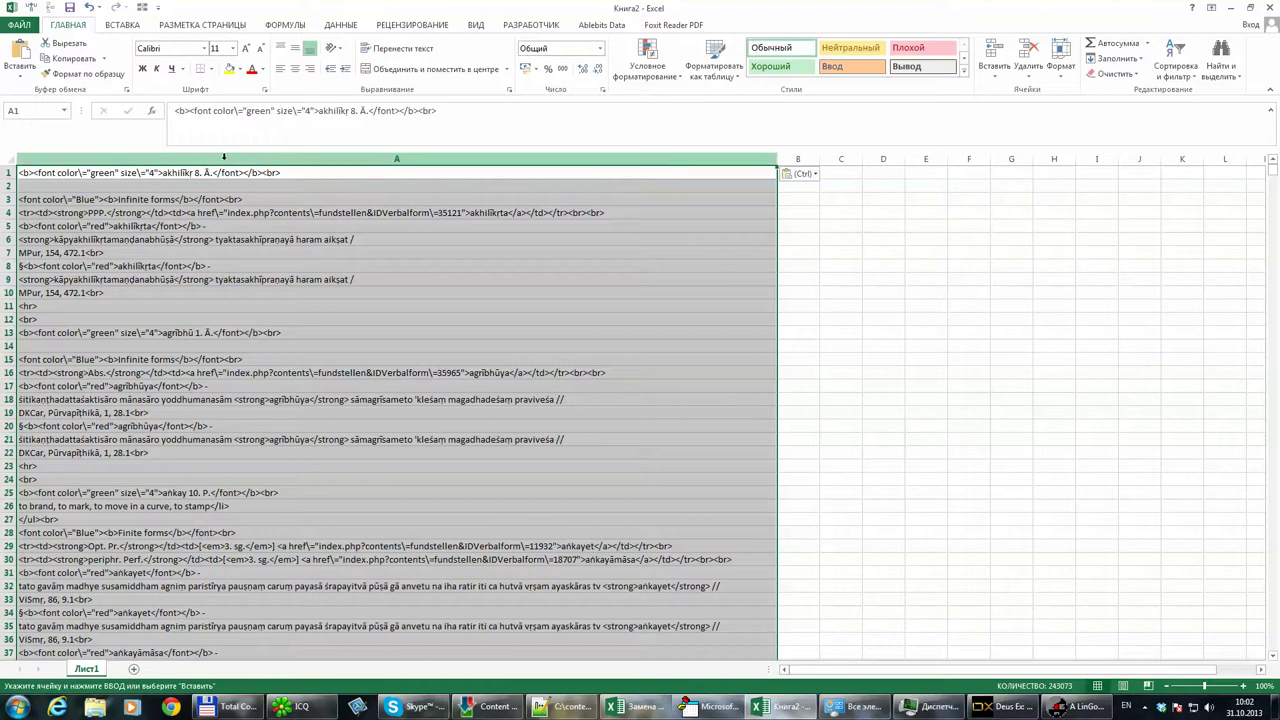
Try to run the Ablebits Duplicate Remover on column A, and dismiss its activation wizard
left_click(600, 25)
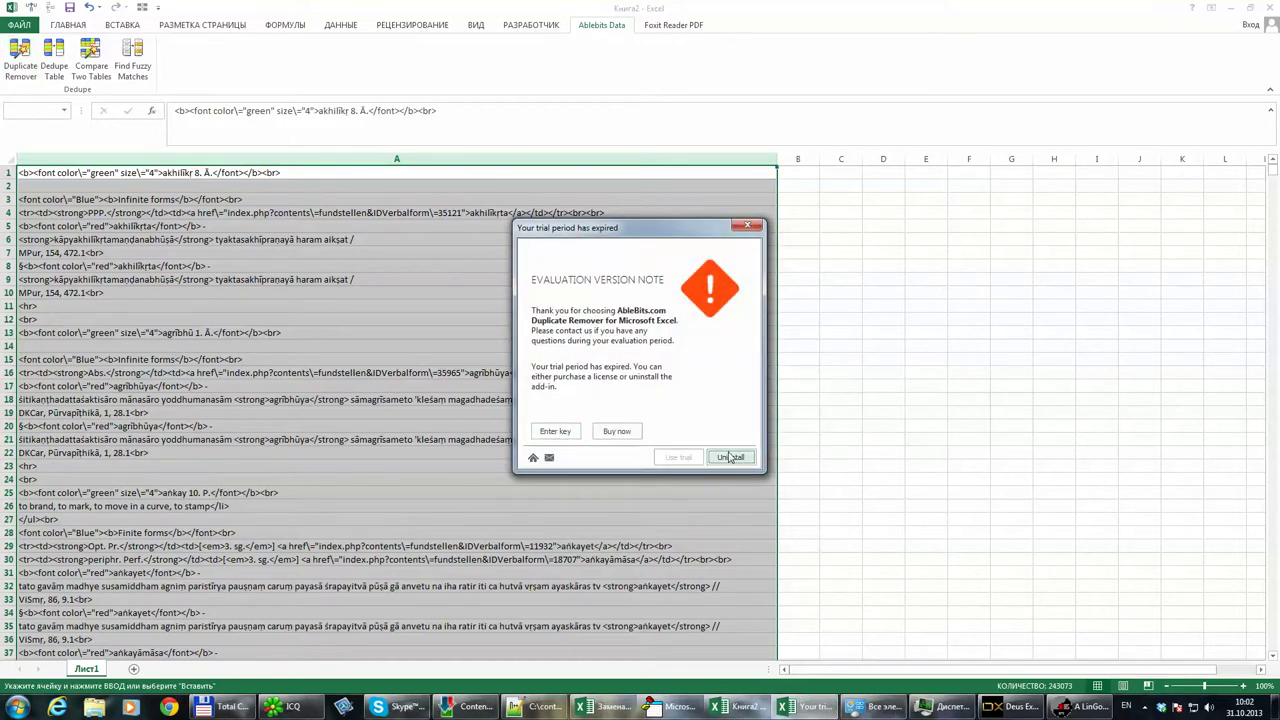
left_click(558, 433)
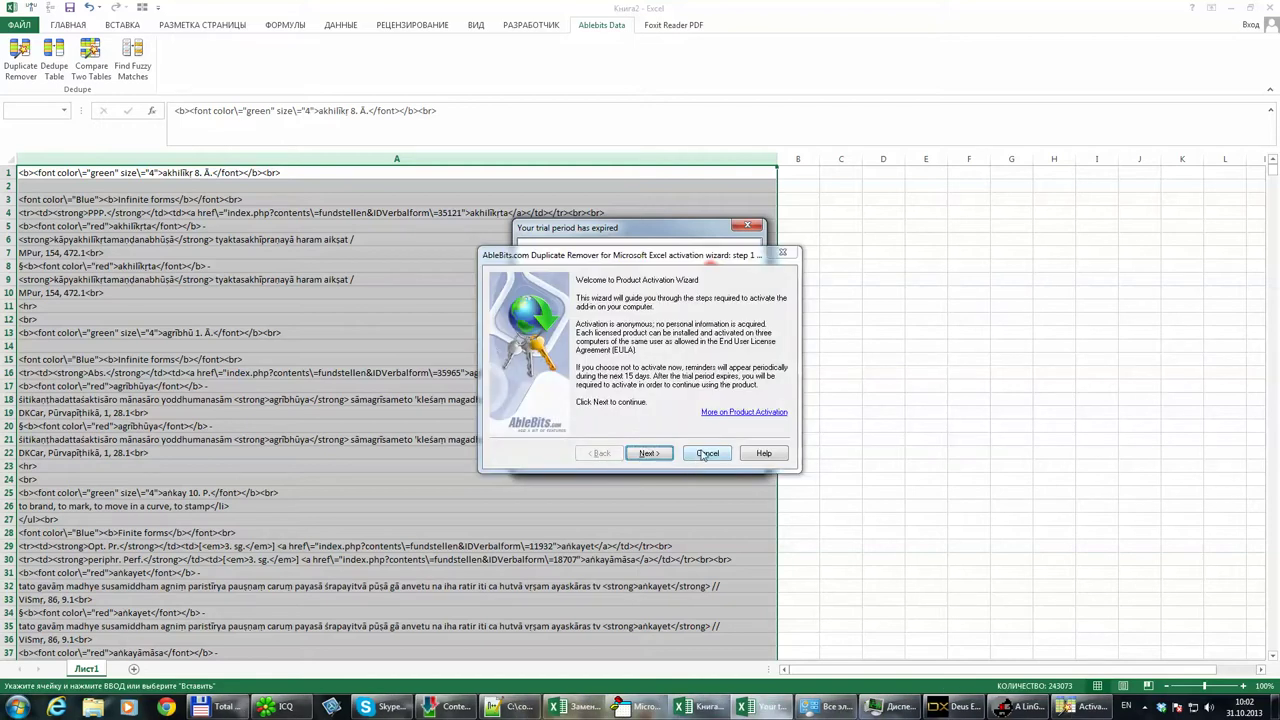
left_click(700, 452)
Switch to Total Commander and look through the e:\Install folder and its "for excel" subfolder
left_click(232, 707)
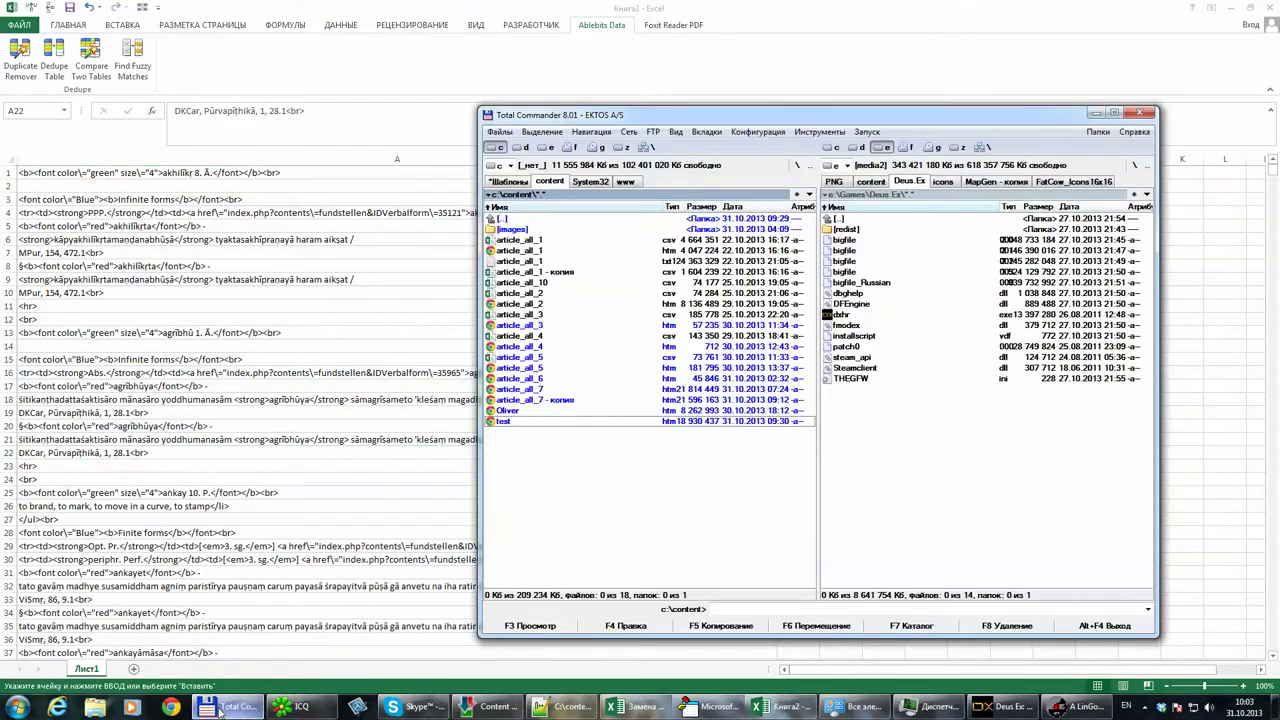
left_click(545, 148)
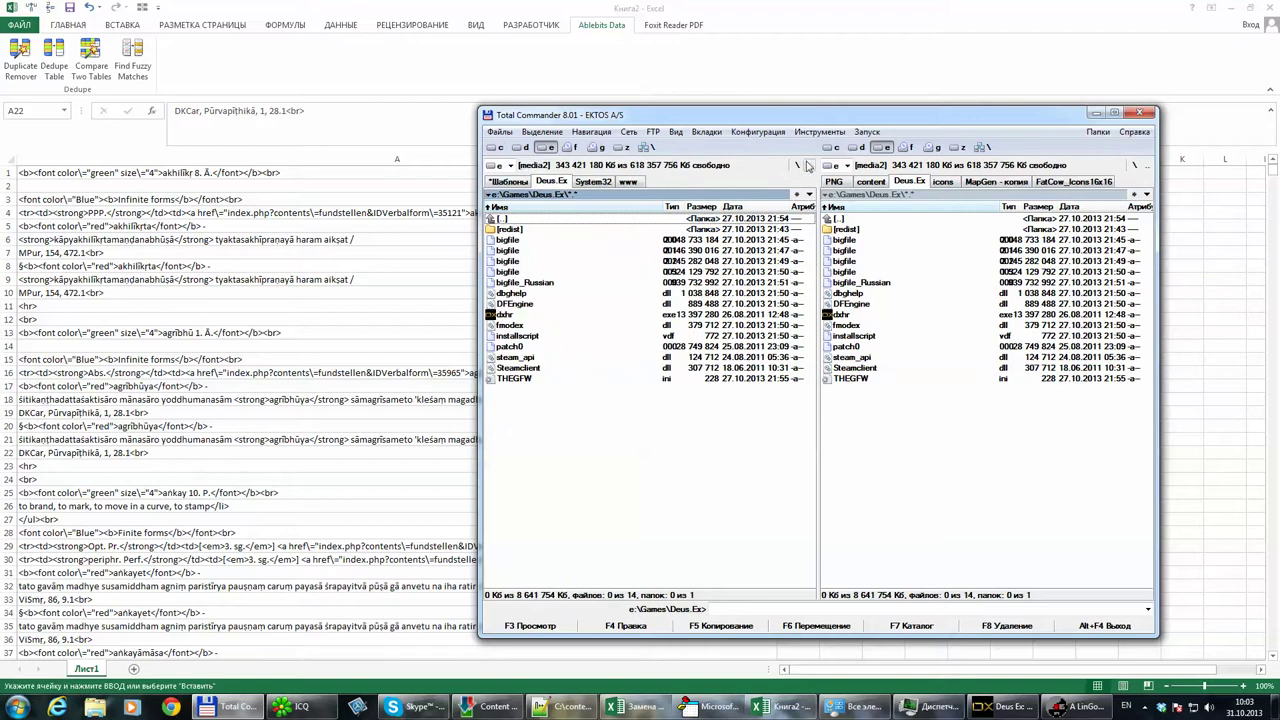
double_click(511, 314)
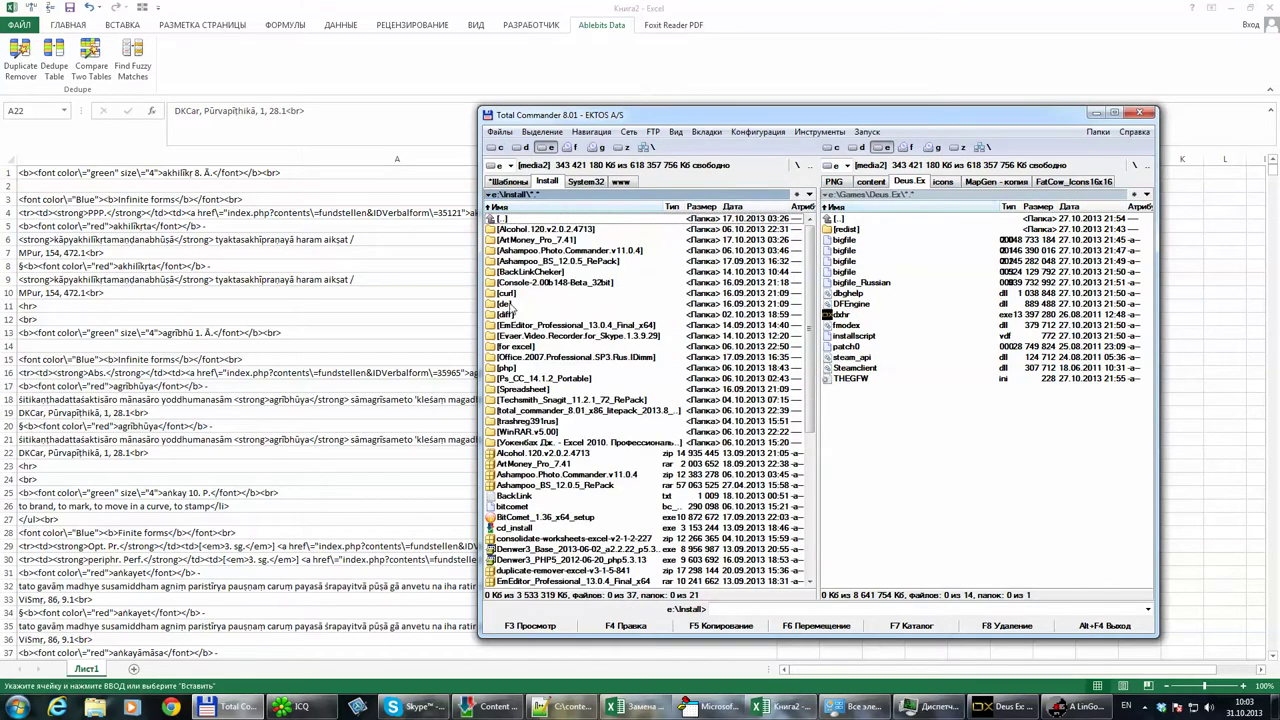
double_click(516, 348)
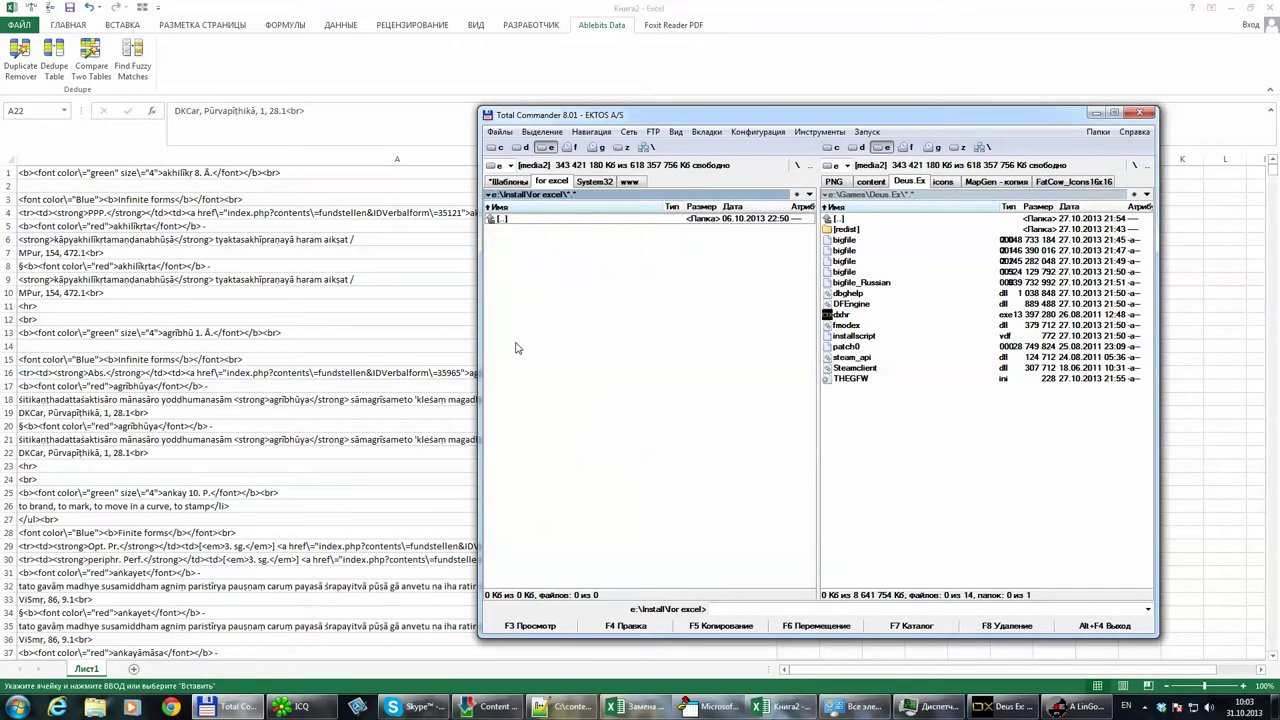
double_click(522, 222)
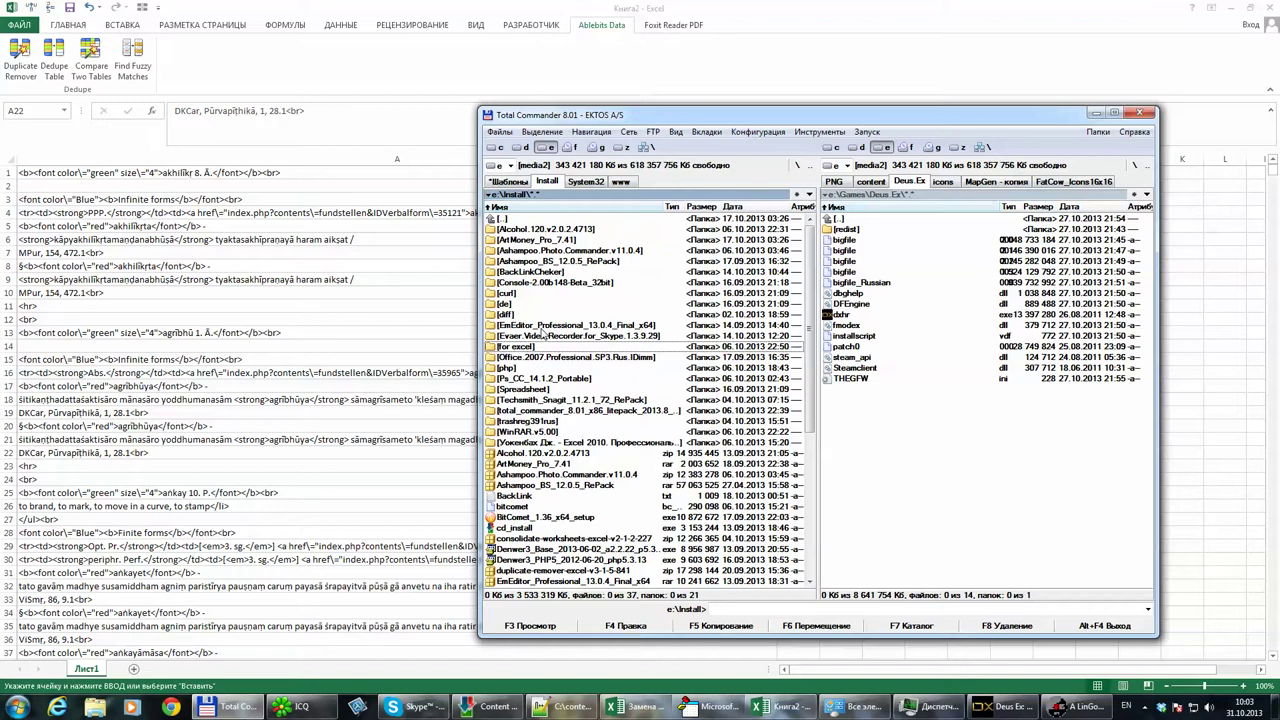
scroll(535, 336, "down", 6)
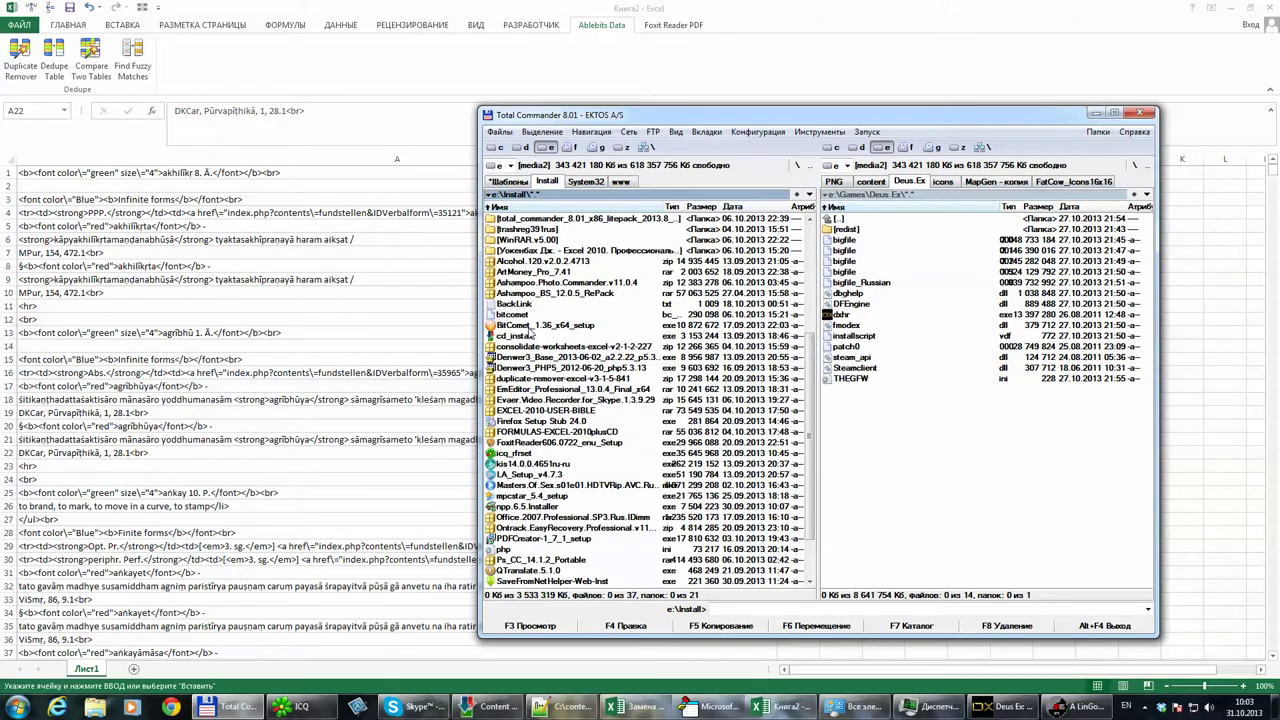
scroll(530, 335, "up", 6)
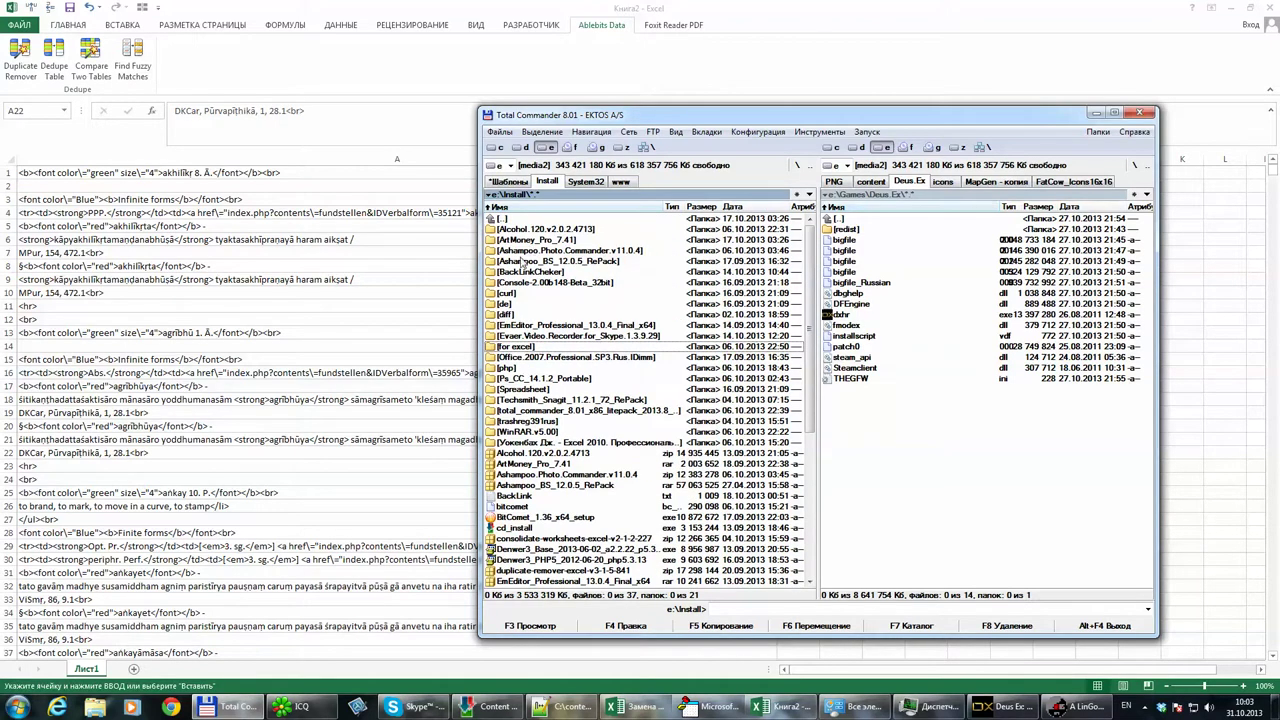
Launch Registry Trash Keys Finder from the trashreg391rus folder in e:\Install
left_click(520, 147)
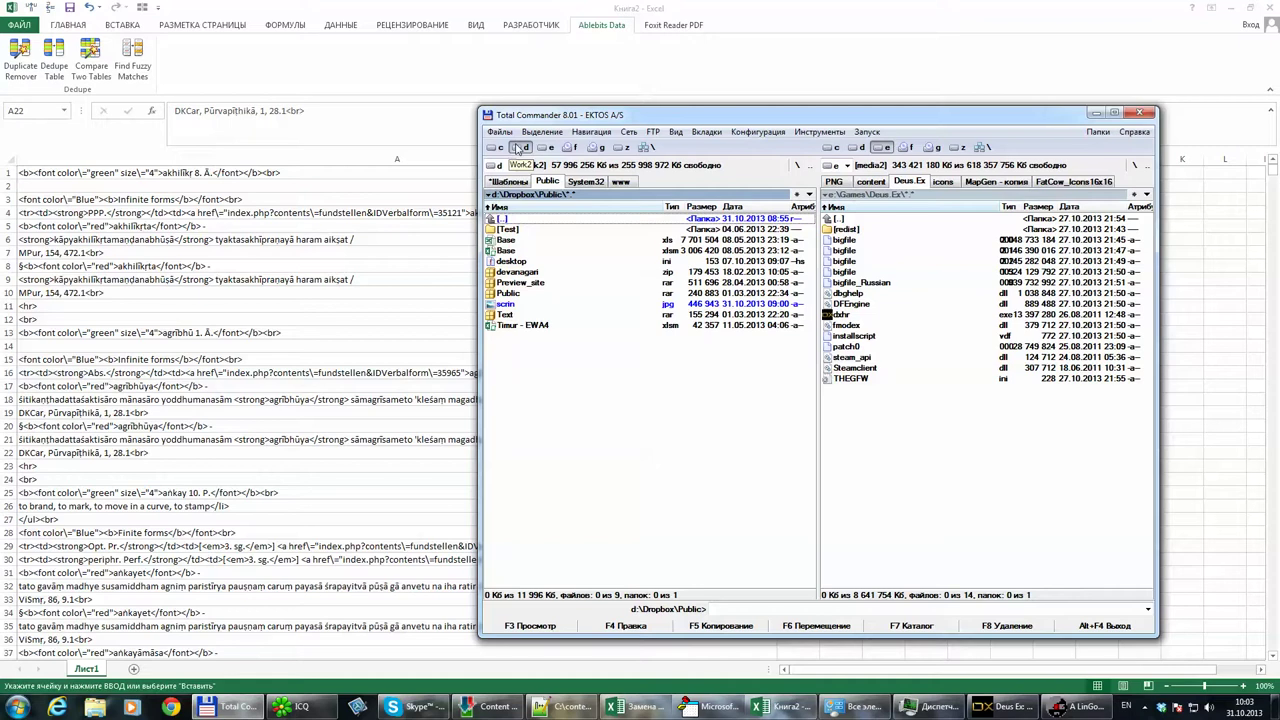
left_click(542, 147)
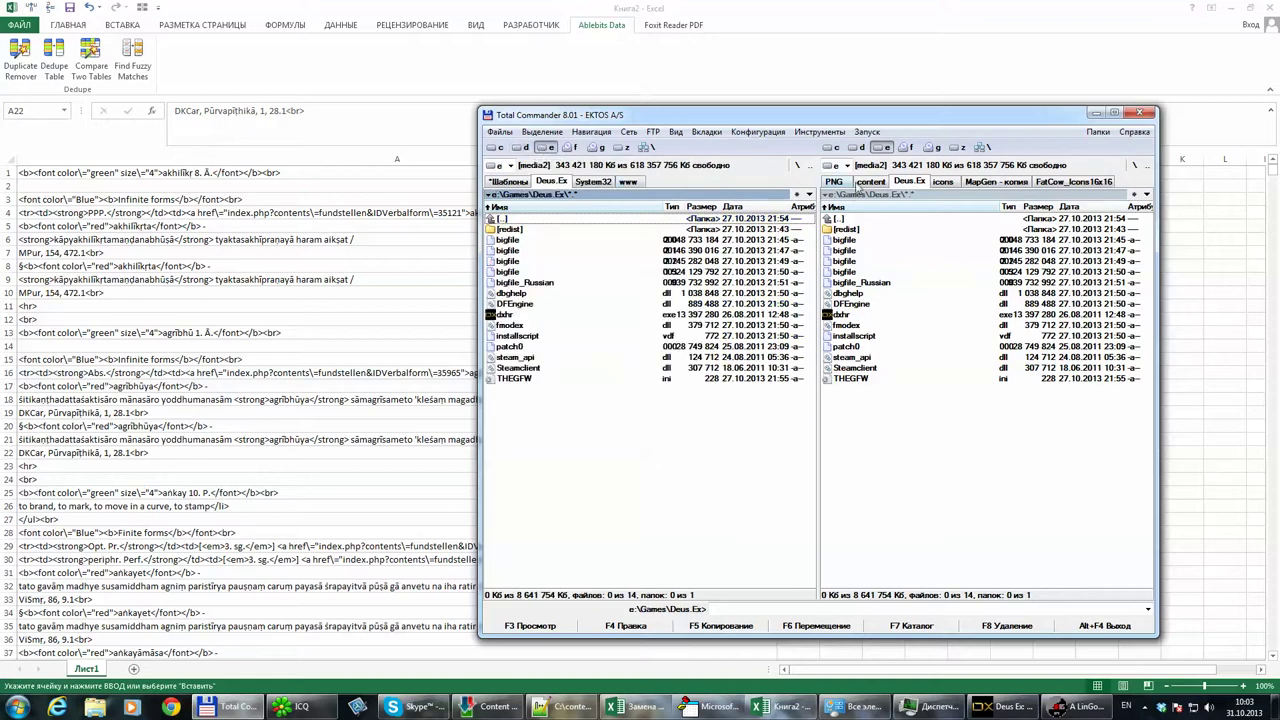
left_click(797, 165)
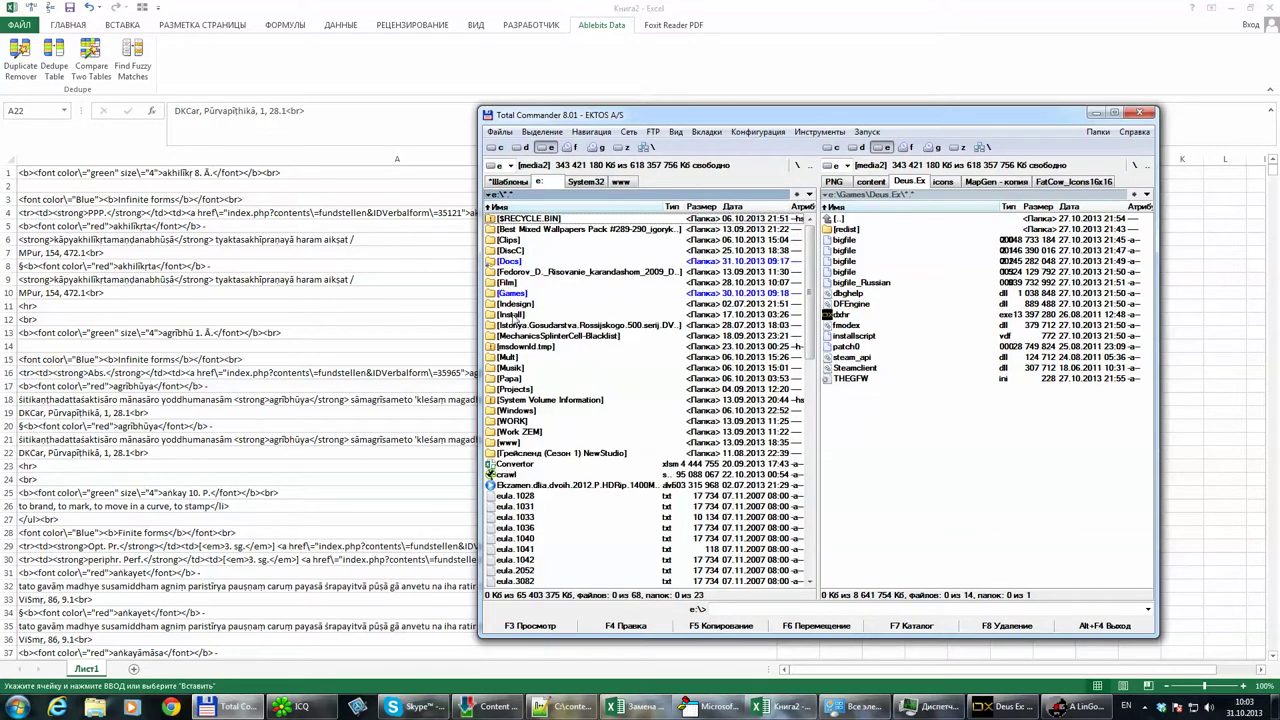
double_click(511, 316)
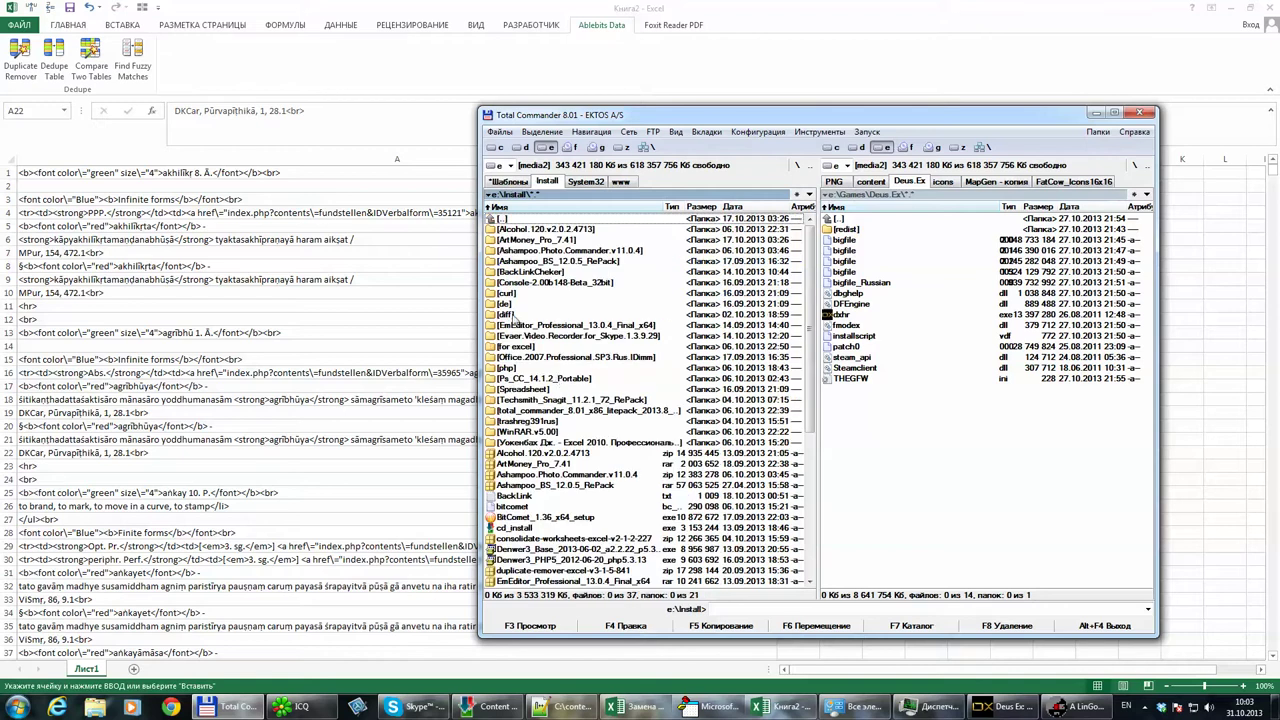
double_click(525, 421)
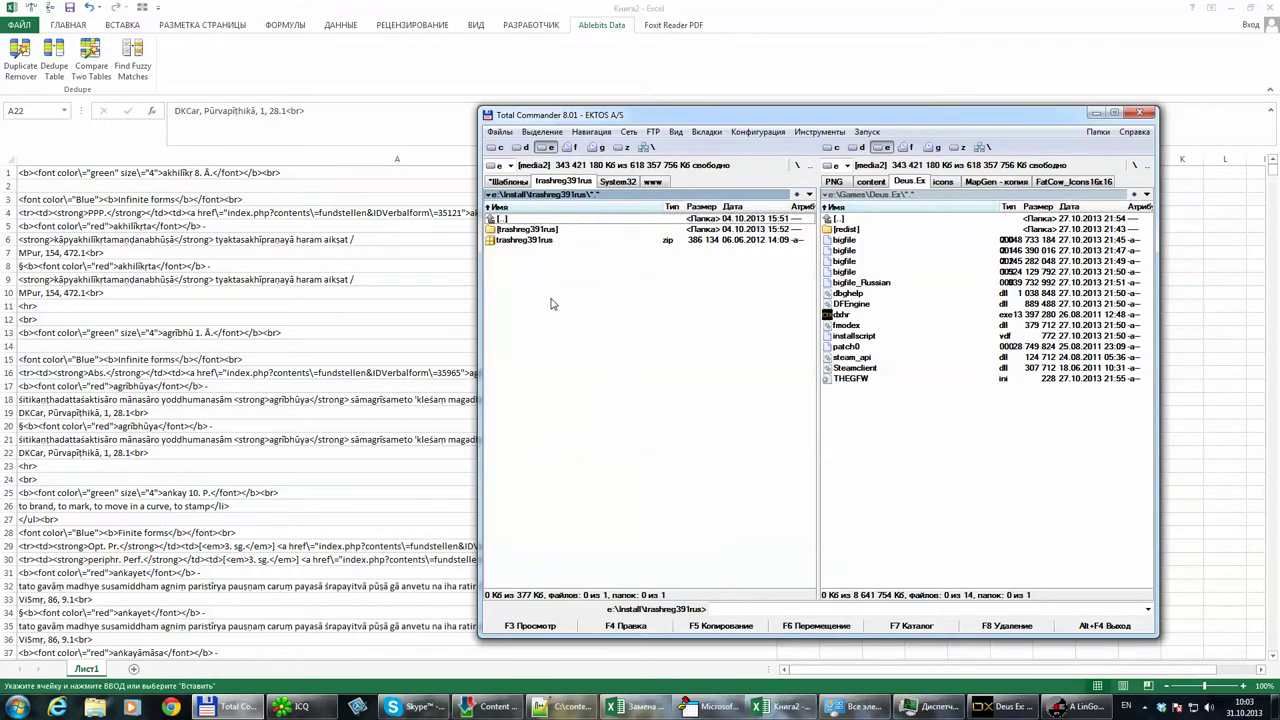
double_click(508, 295)
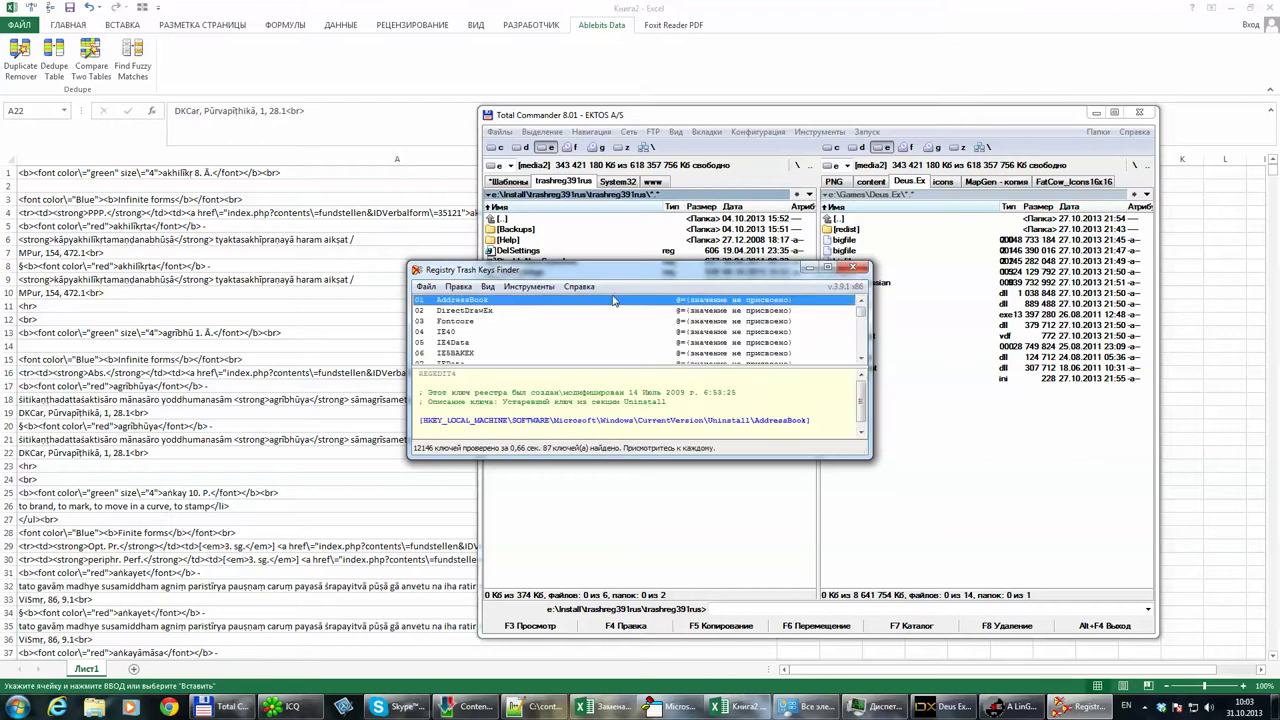
Enlarge the Registry Trash Keys Finder window and delete the ASProtect CLSID and TypeLib keys listed after the MUICache entries
left_click_drag(775, 262, 775, 14)
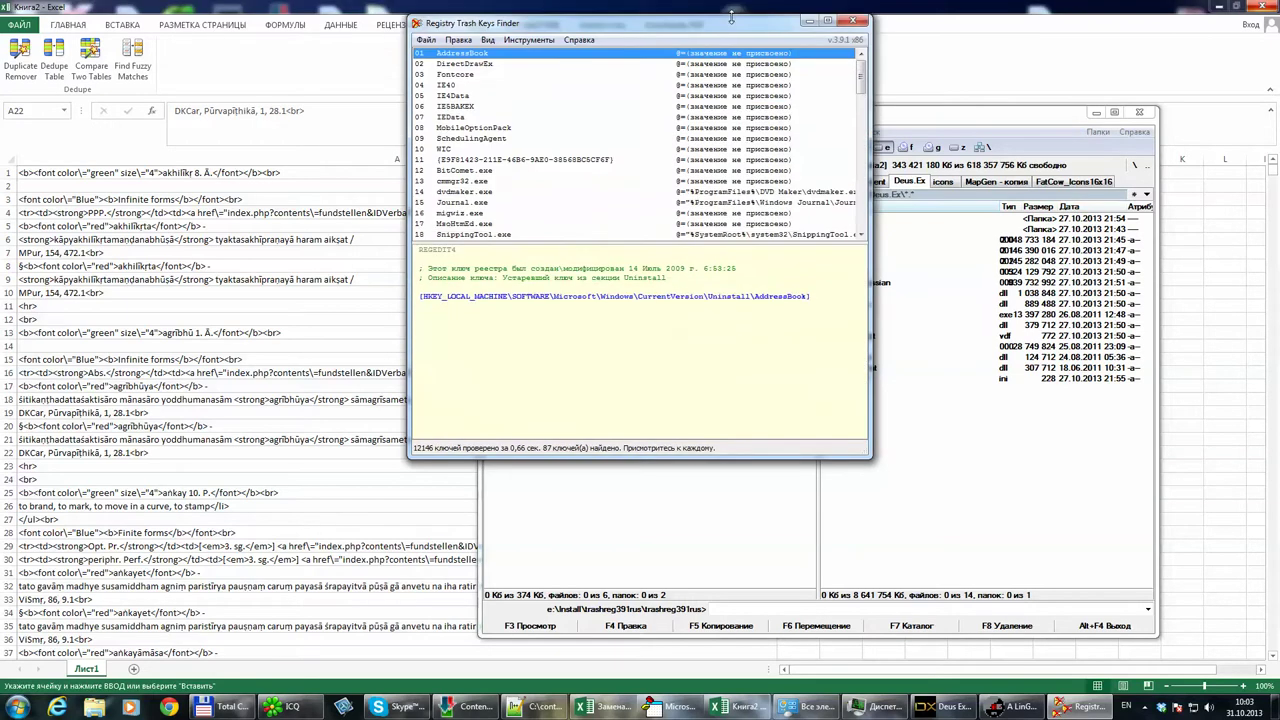
left_click(530, 176)
key("Down")
key("Down")
key("Down")
key("Down")
key("Down")
key("Down")
key("Down")
key("Down")
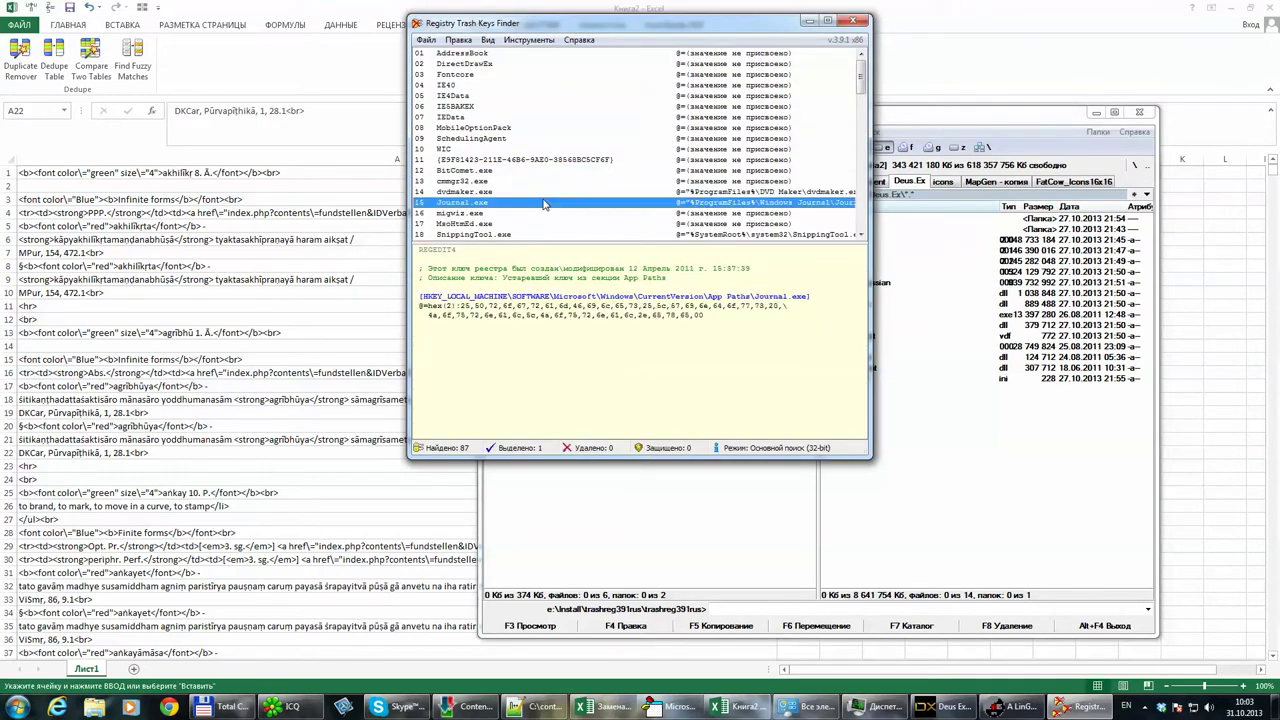
key("Down")
key("Down")
key("Down")
key("Down")
key("Down")
key("Down")
key("Down")
key("Down")
key("Down")
key("Down")
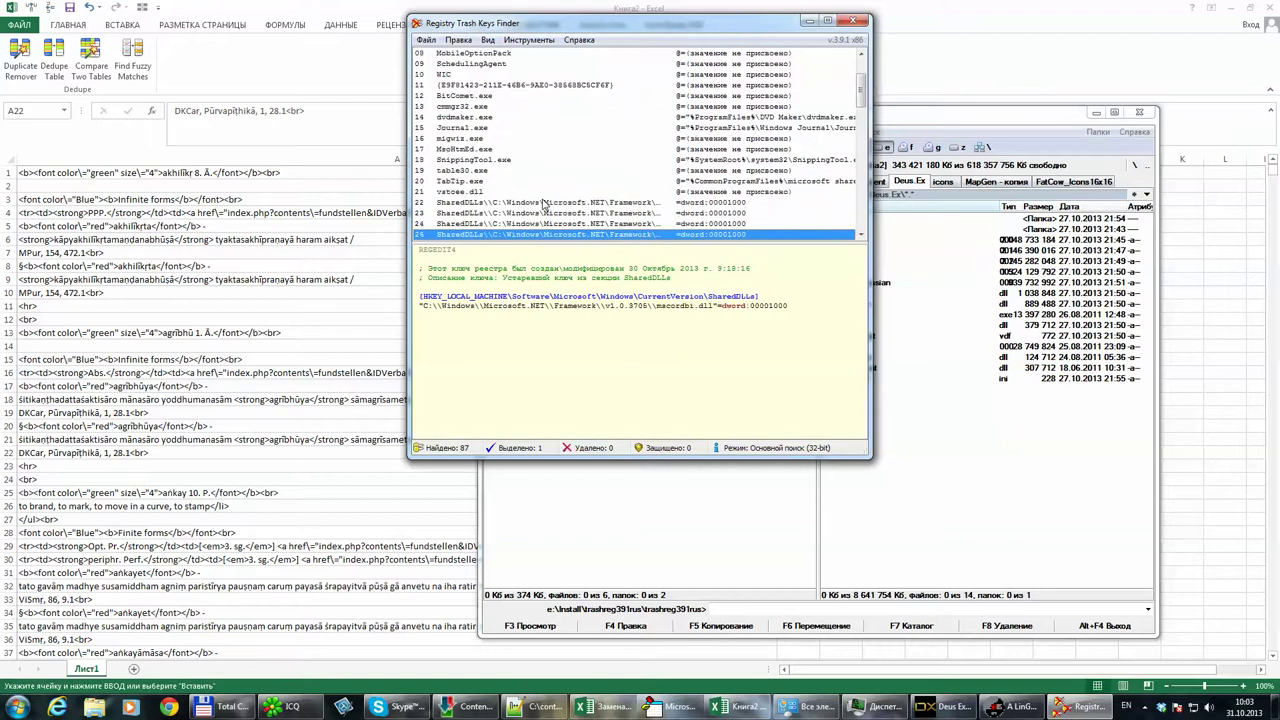
key("Down")
key("Down")
key("Down")
key("Down")
key("Down")
key("Down")
key("Down")
key("Down")
key("Down")
key("Down")
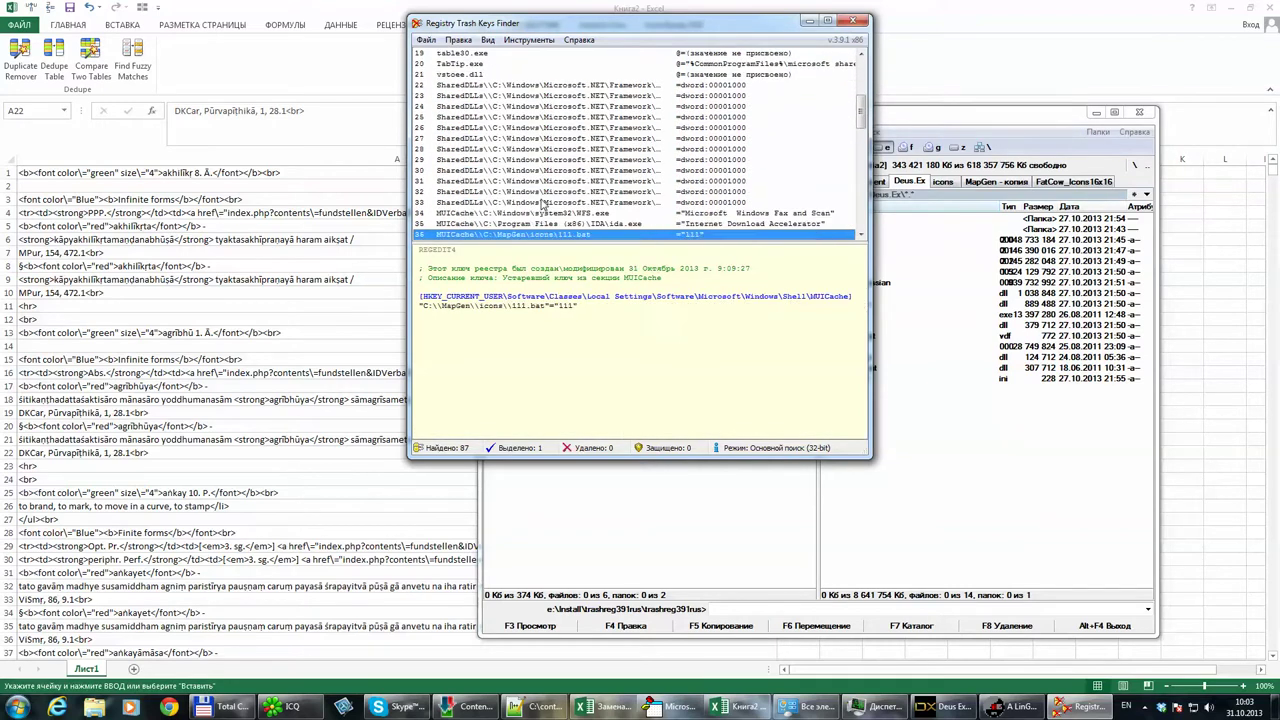
key("Up")
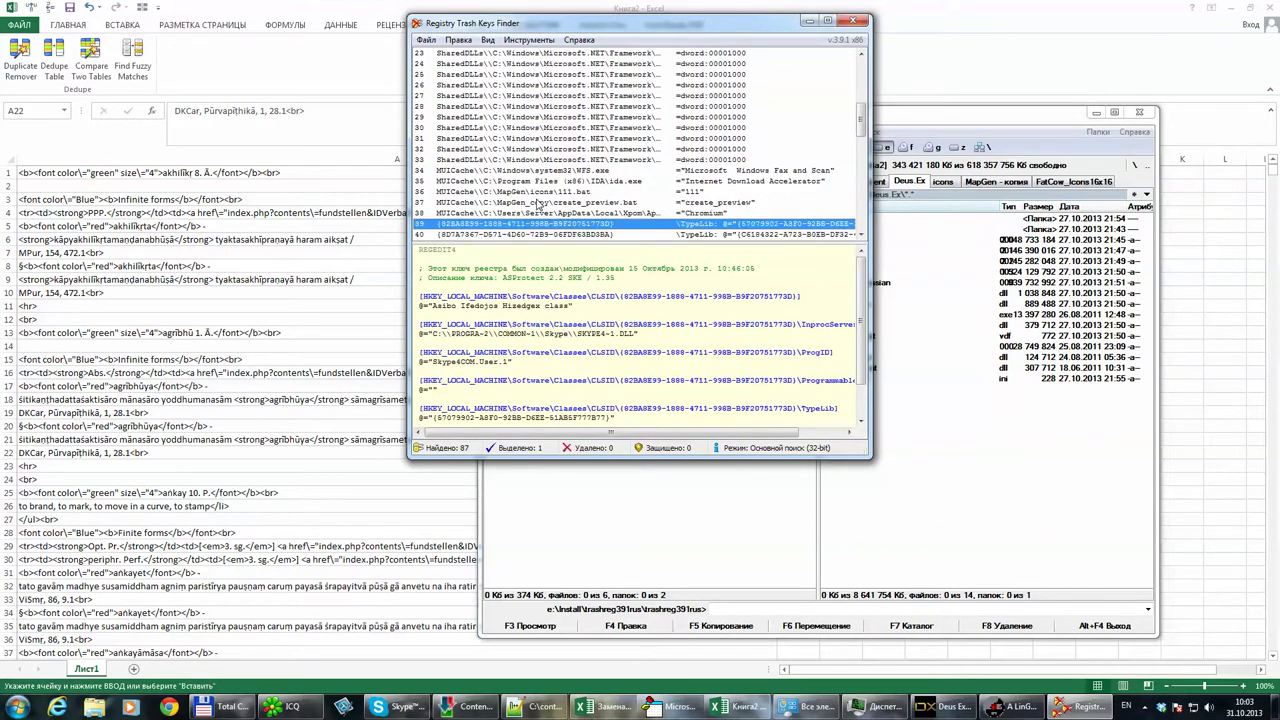
key("Delete")
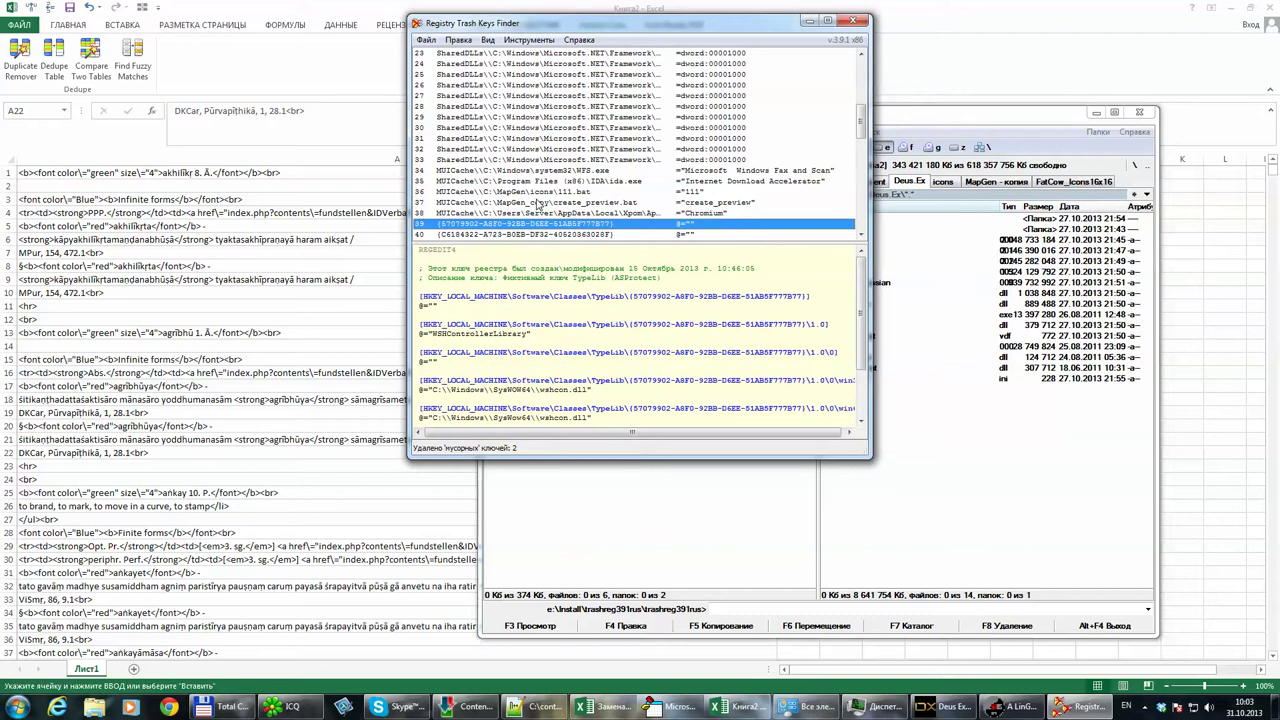
key("Delete")
key("Delete")
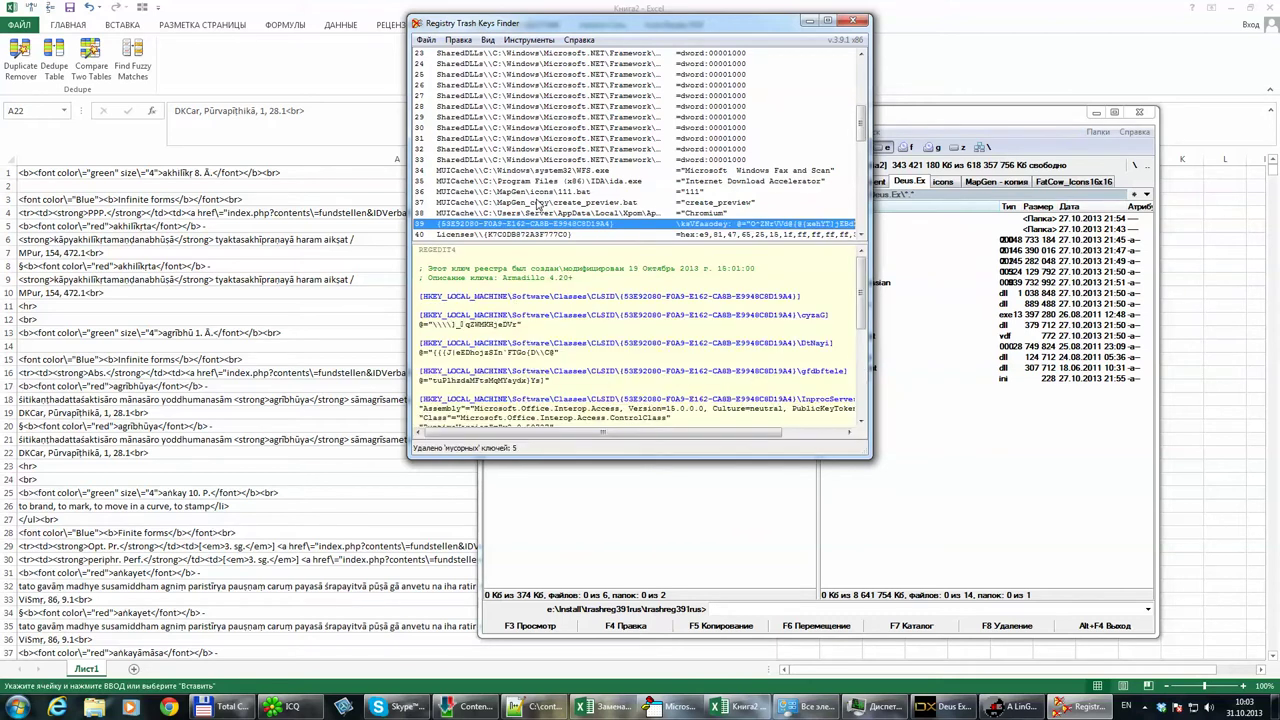
Look through the remaining registry keys listed below the MUICache entries, and close Registry Trash Keys Finder
key("Down")
key("Down")
key("Down")
key("Down")
key("Down")
key("Down")
key("Down")
key("Down")
key("Down")
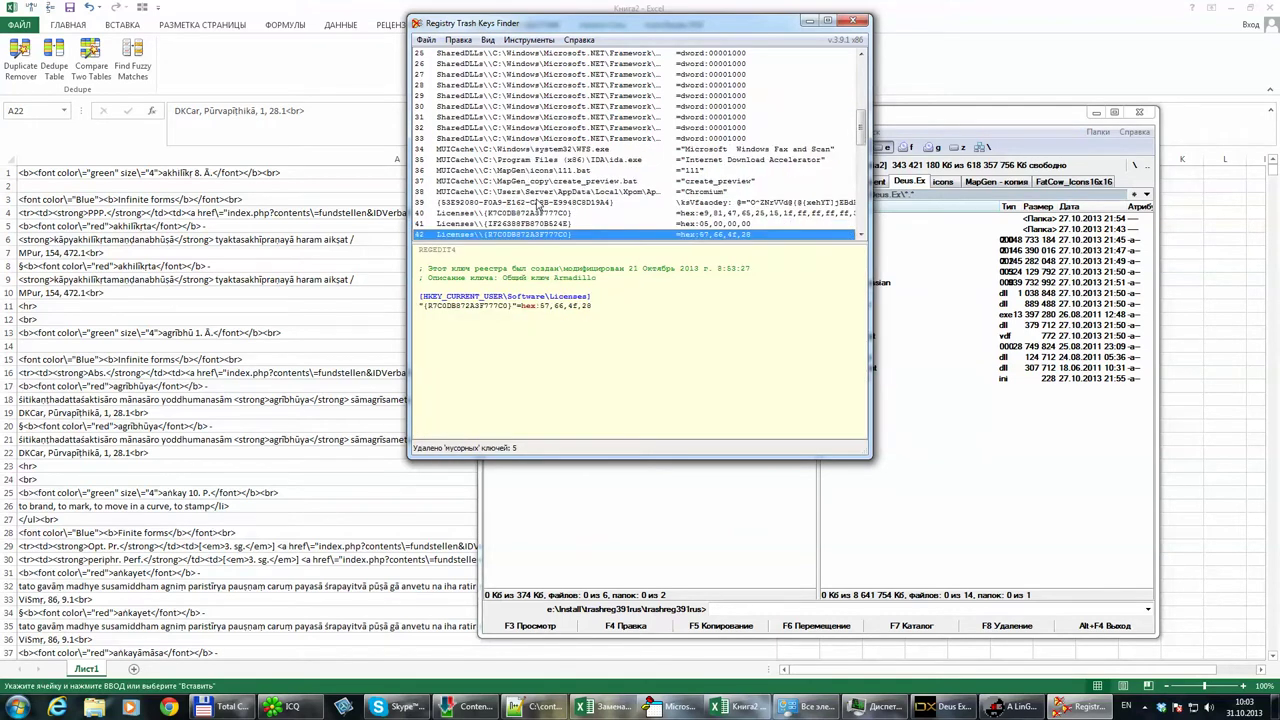
key("Down")
key("Down")
key("Down")
key("Down")
key("Down")
key("Down")
key("Down")
key("Down")
key("Down")
key("Down")
key("Down")
key("Down")
key("Down")
key("Down")
key("Down")
key("Down")
key("Down")
key("Down")
key("Down")
key("Down")
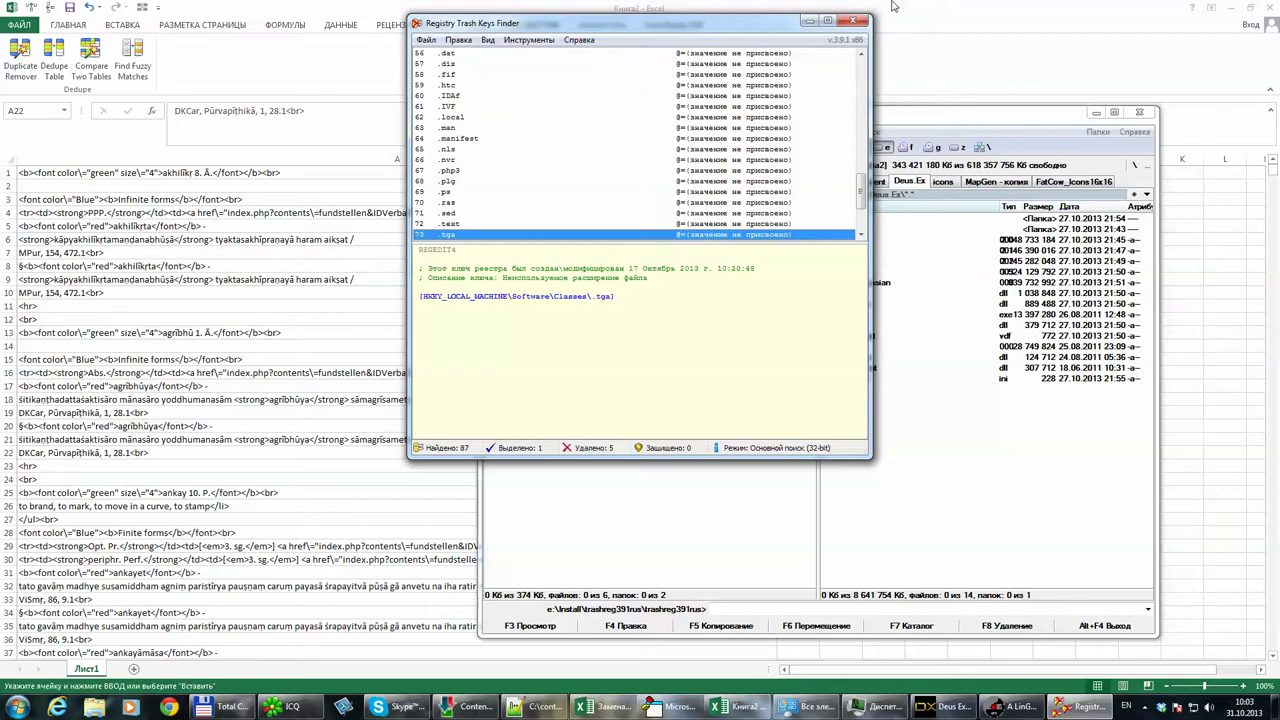
left_click(860, 26)
Start the Ablebits Duplicate Remover in Excel and set its table to the whole of column A, without a backup copy
left_click(26, 56)
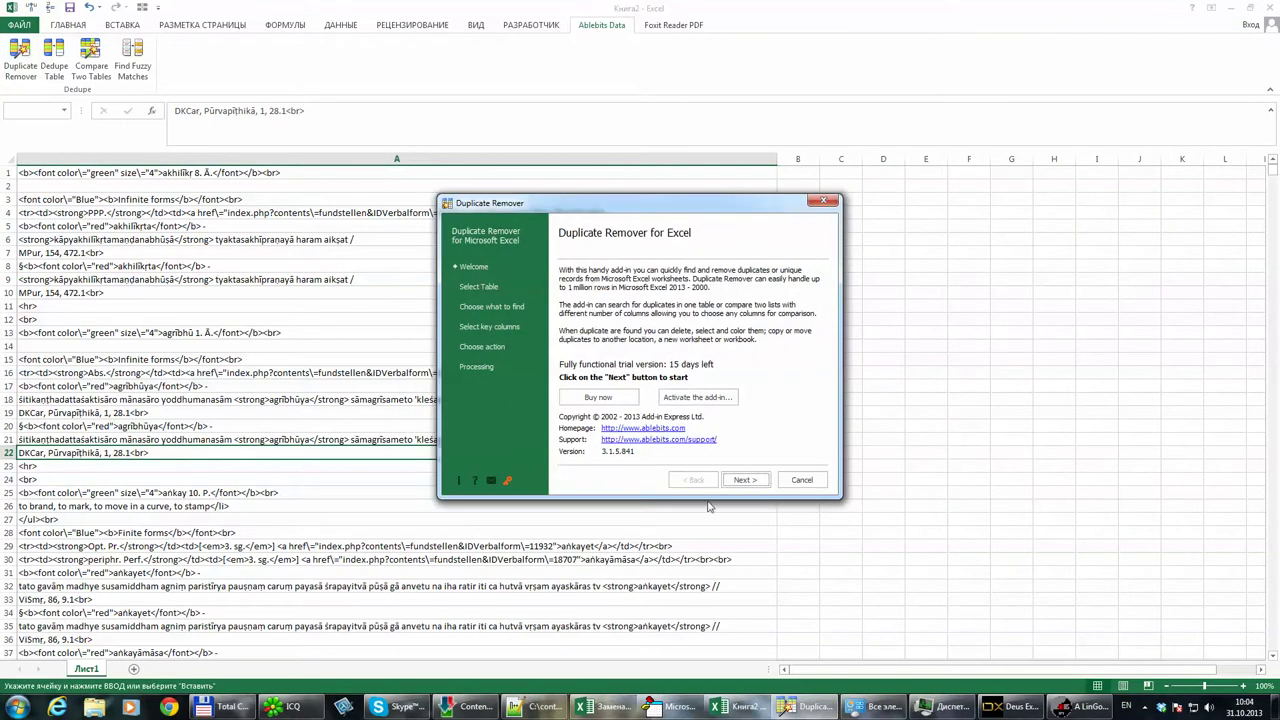
left_click(745, 480)
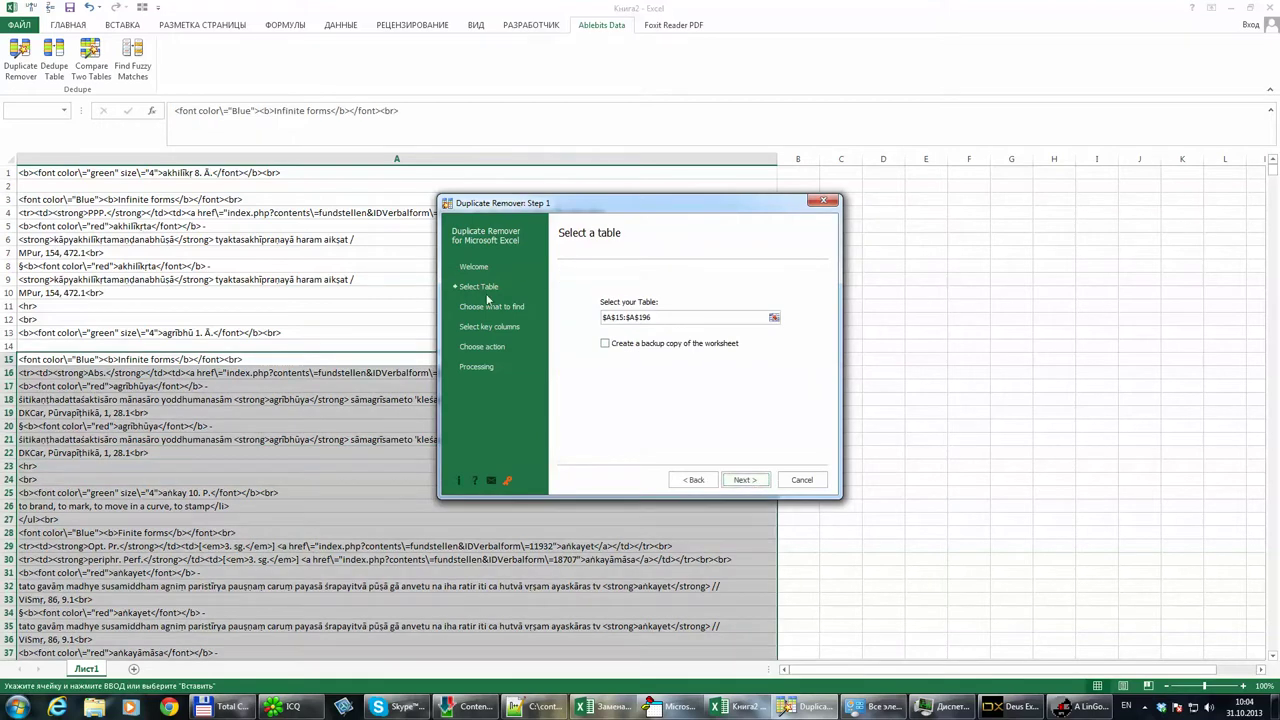
left_click(773, 317)
left_click(520, 159)
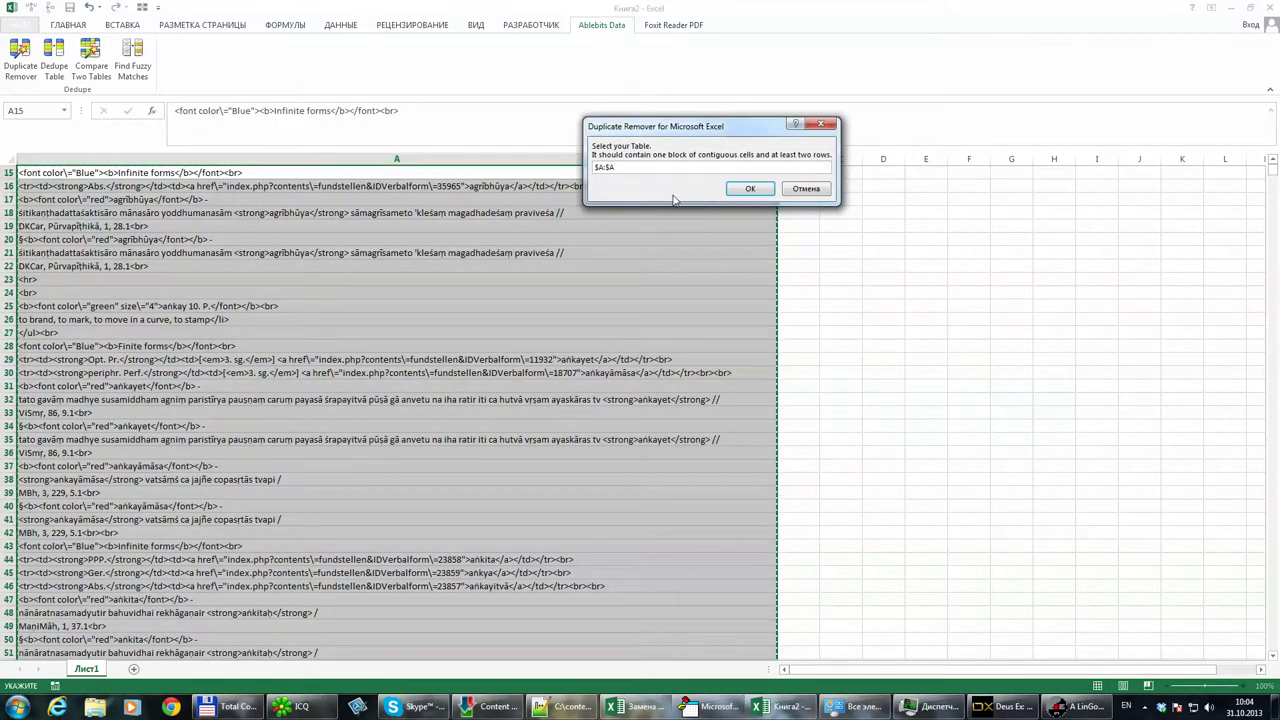
left_click(749, 189)
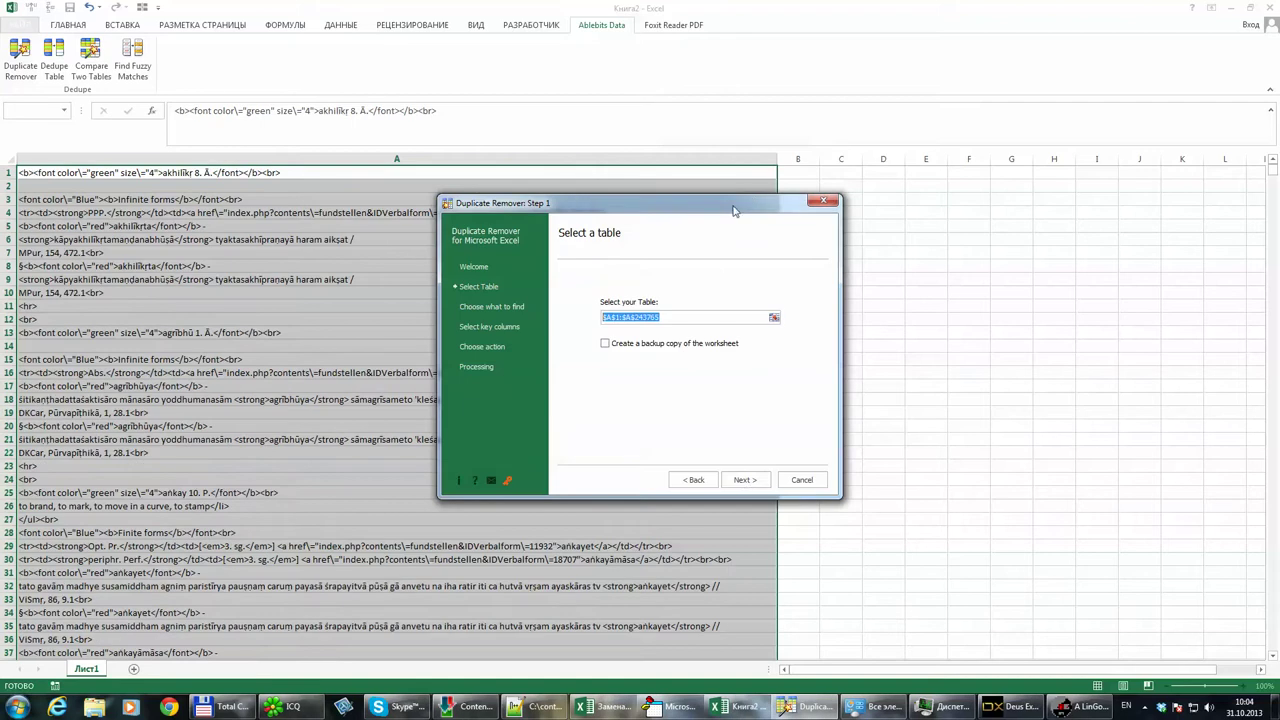
left_click(745, 478)
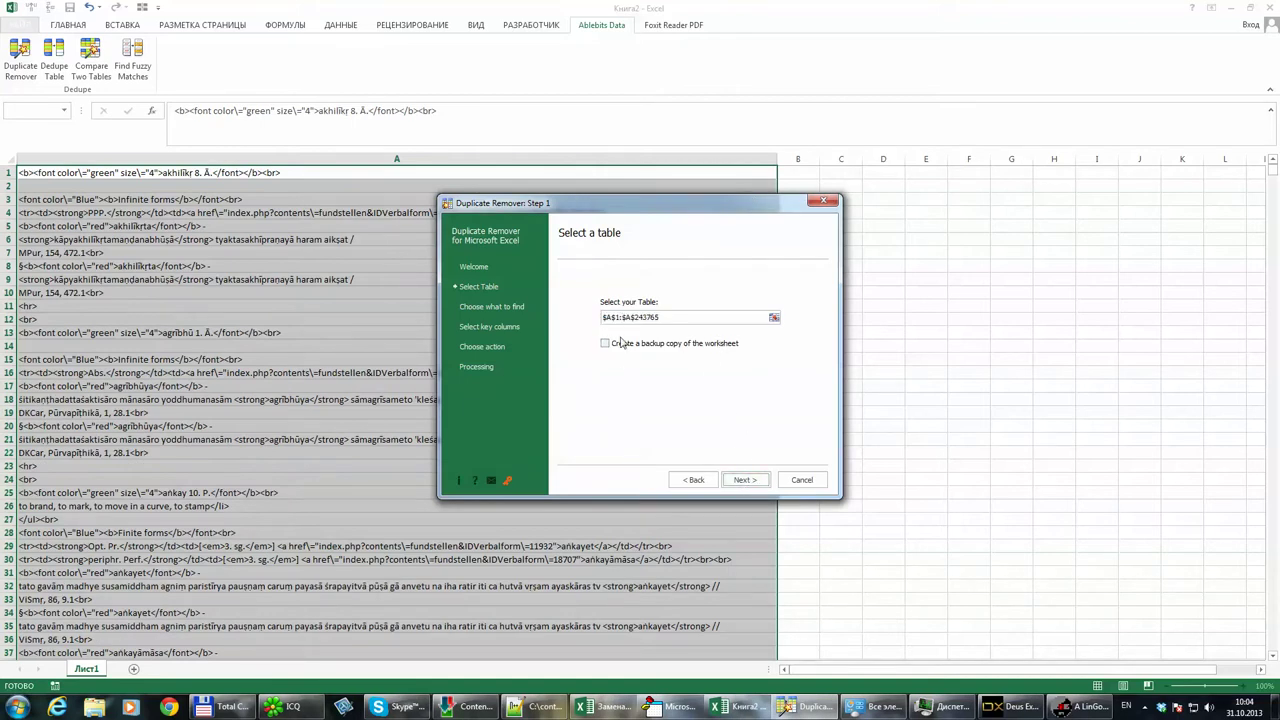
left_click(758, 484)
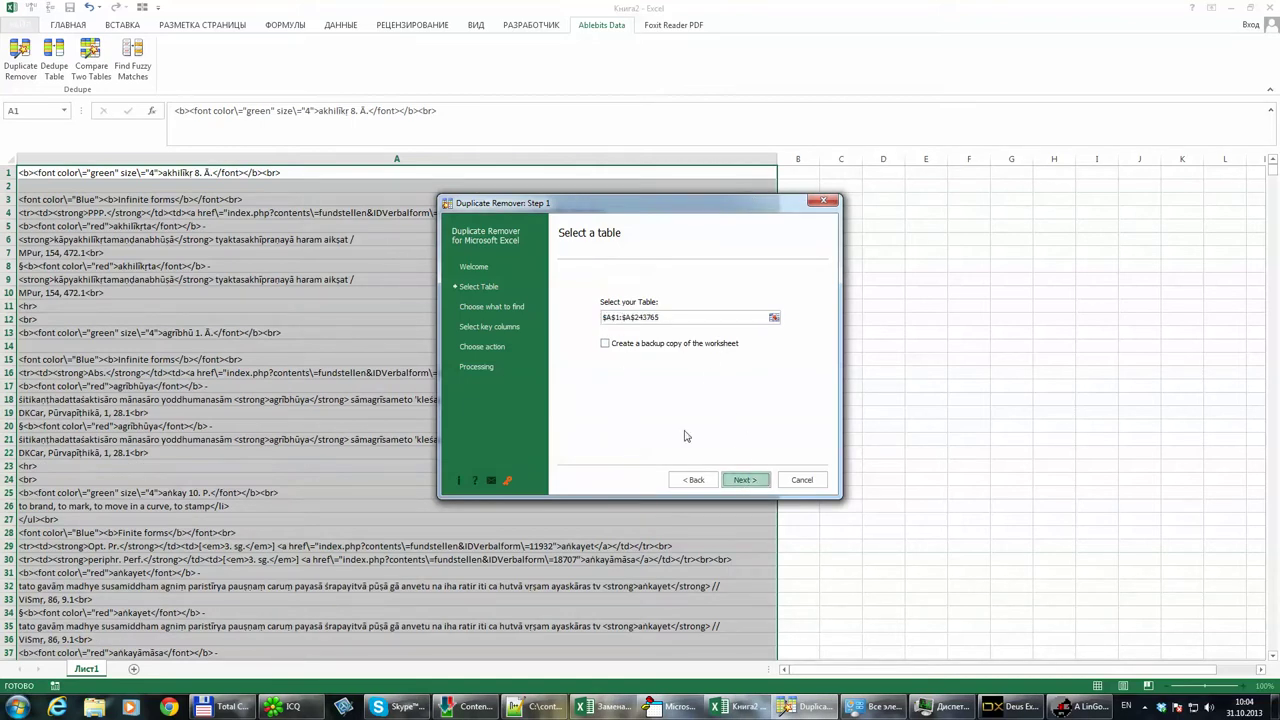
Search for duplicates with Column A as the key column and mark them by adding a status column
left_click(743, 480)
left_click(744, 482)
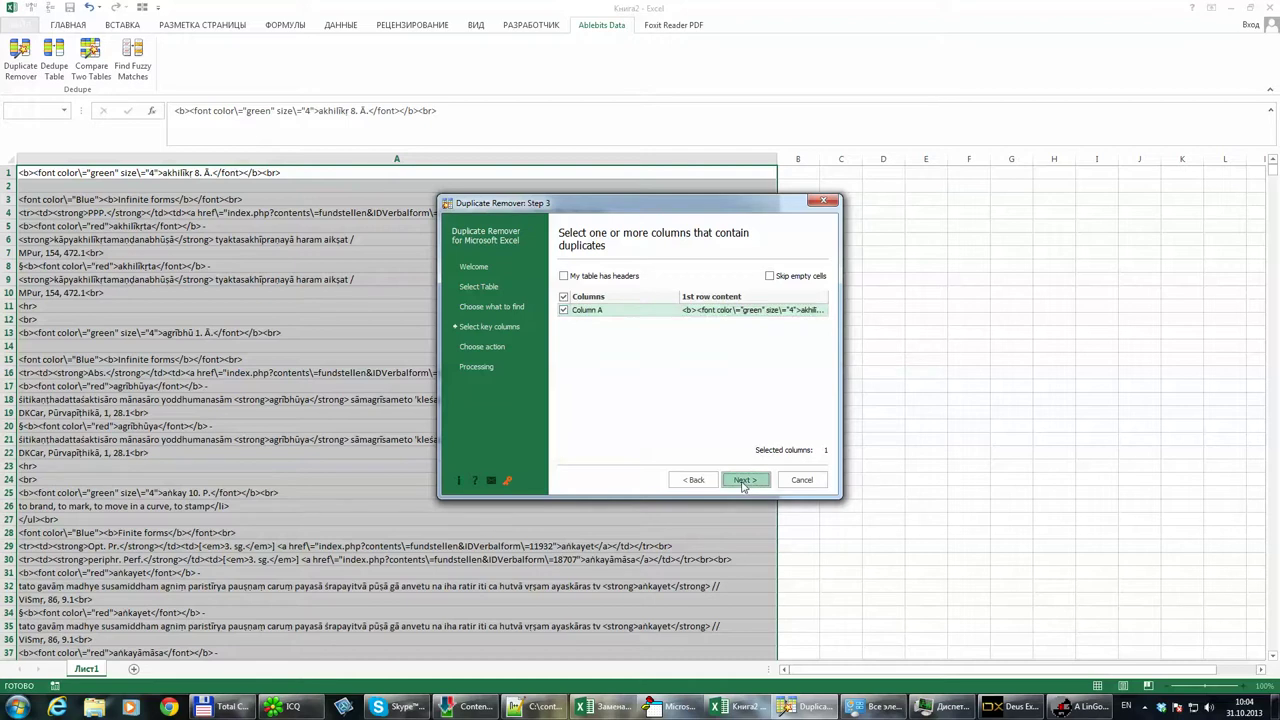
left_click(744, 482)
left_click(590, 311)
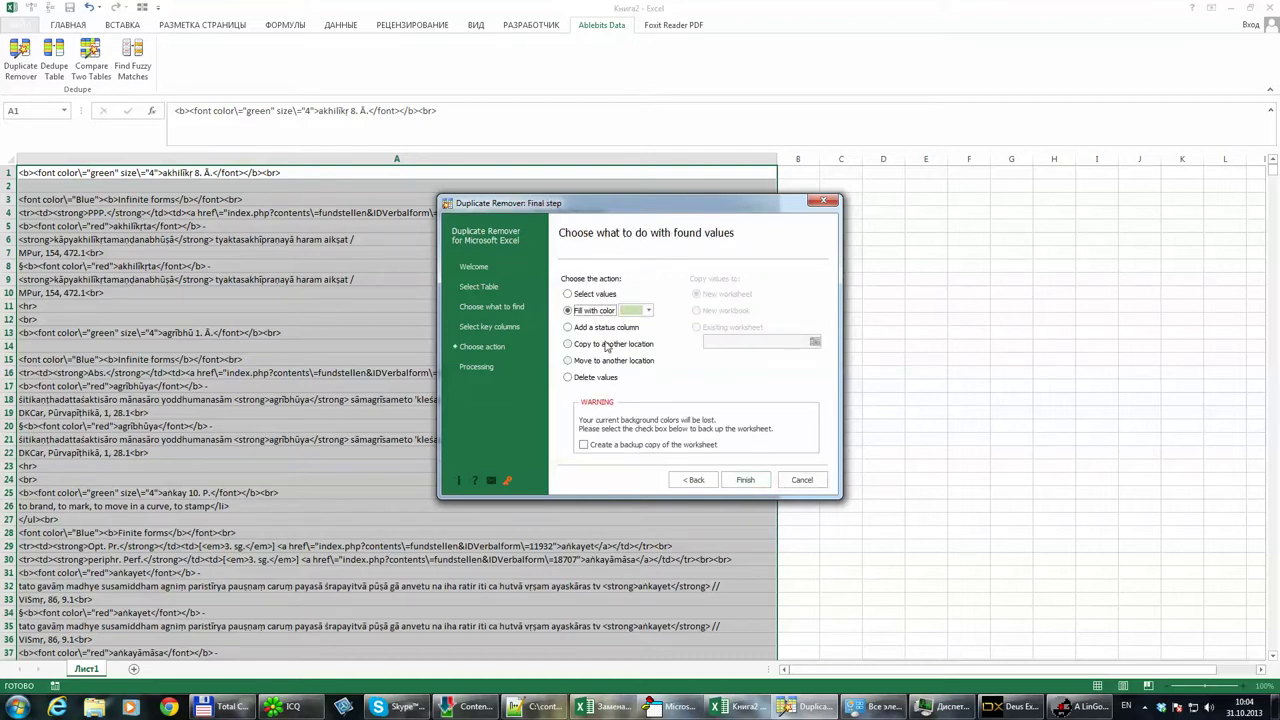
left_click(600, 328)
left_click(746, 481)
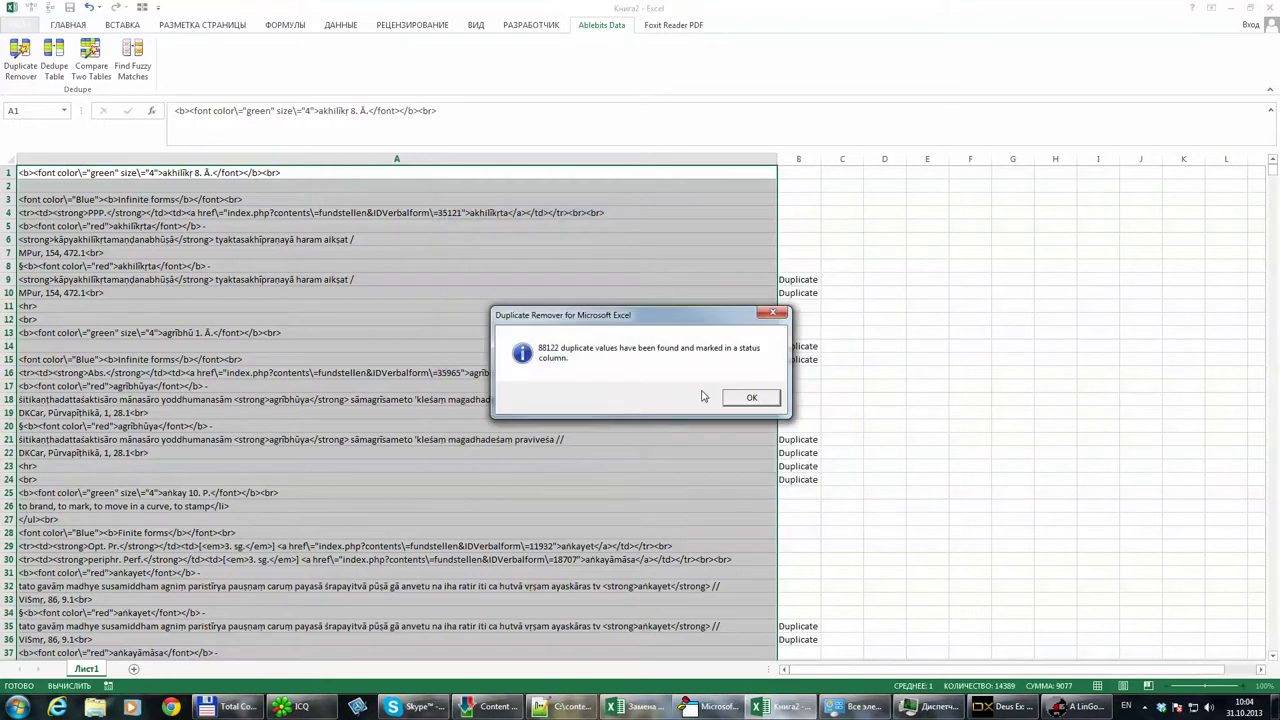
left_click(751, 397)
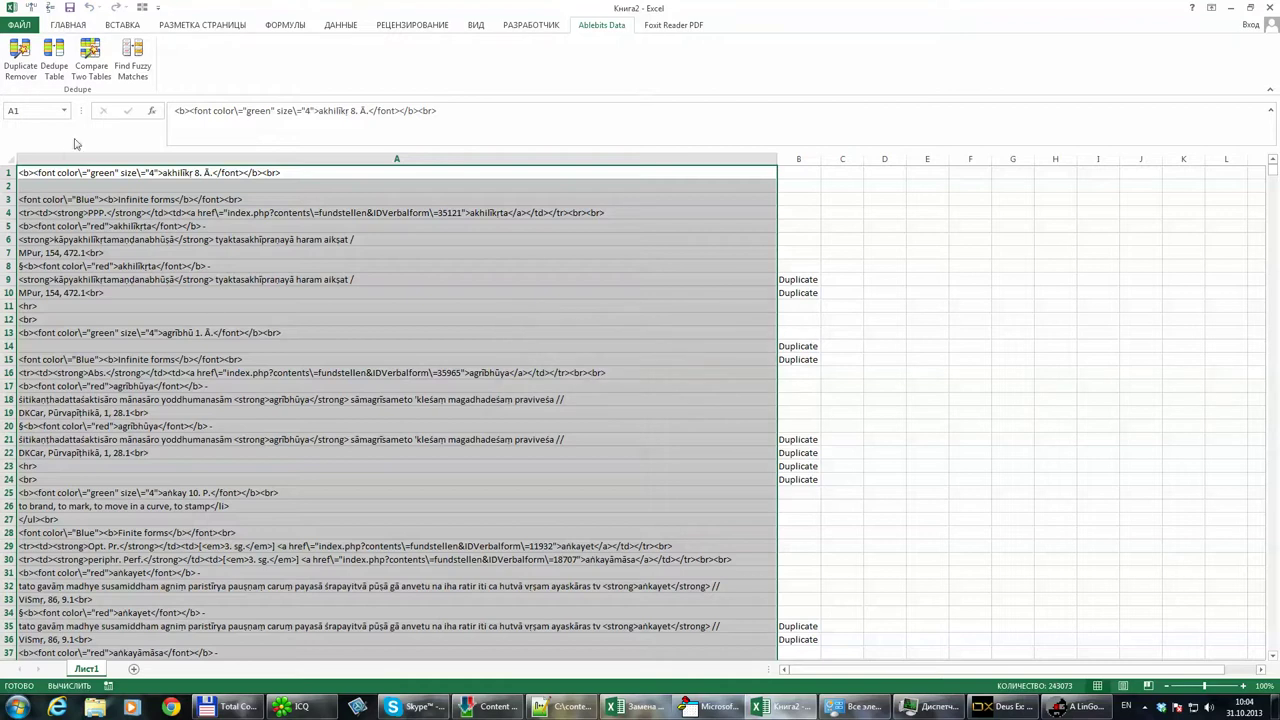
Insert a new column before the text in column A and enter 1 in cell A1
left_click(62, 25)
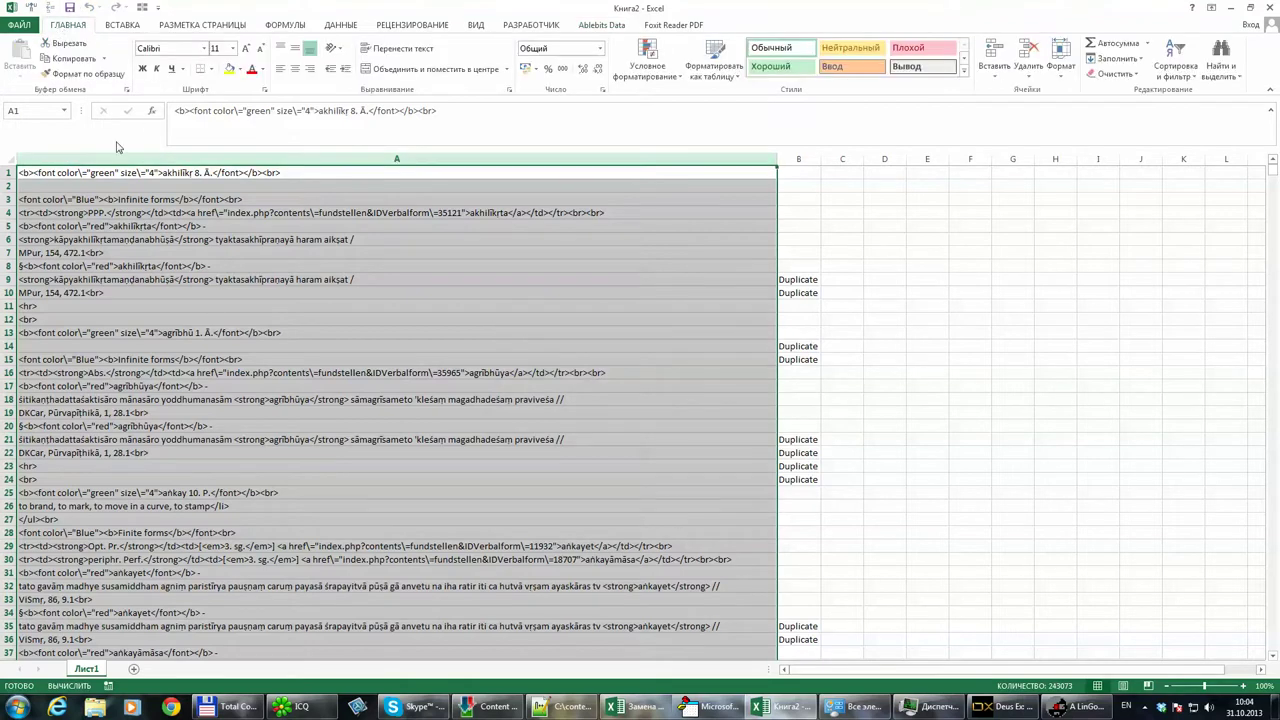
left_click(993, 50)
left_click(35, 174)
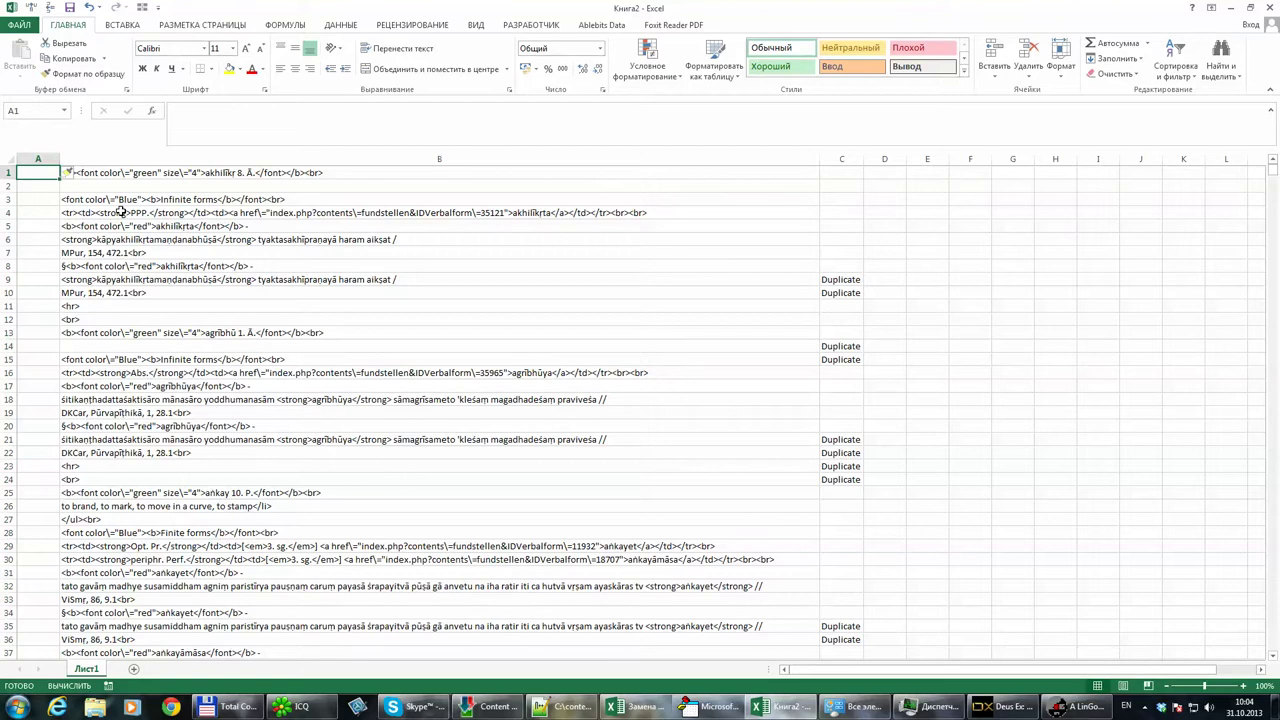
type("1")
key("Return")
Enter the formula =A1+1 in cell A2 to continue the row numbering
left_click(210, 110)
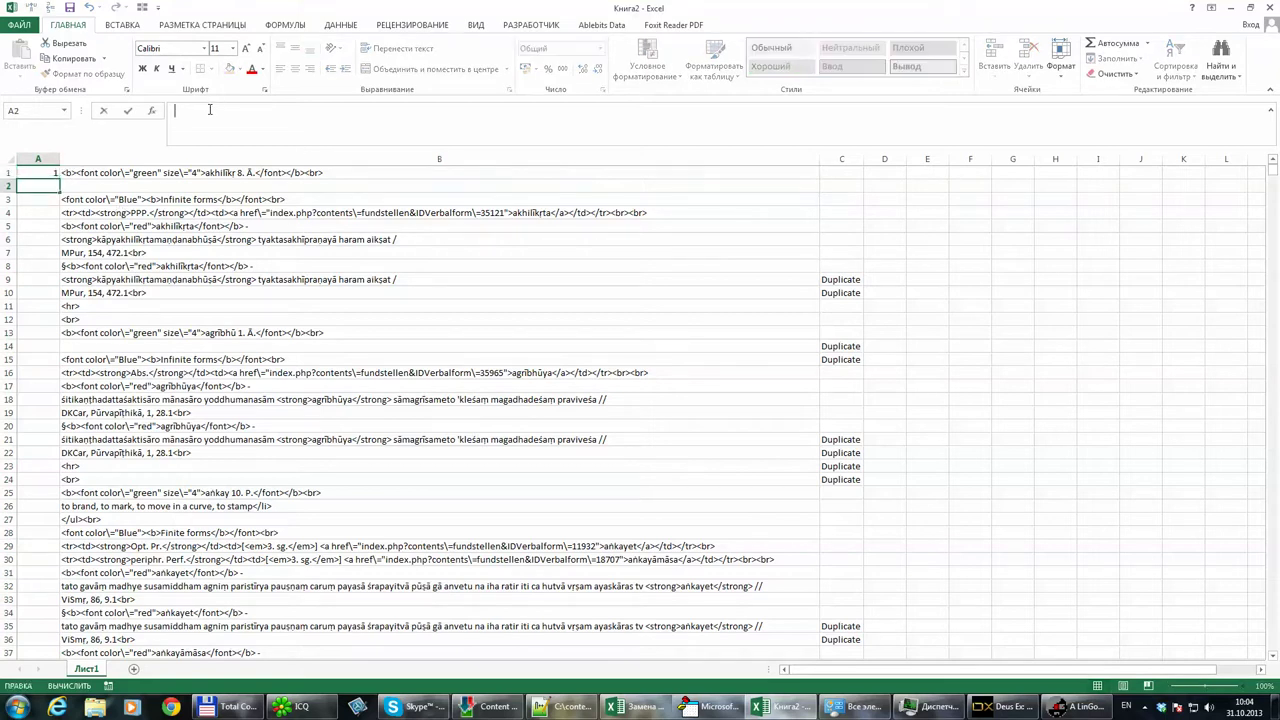
type("=")
left_click(40, 172)
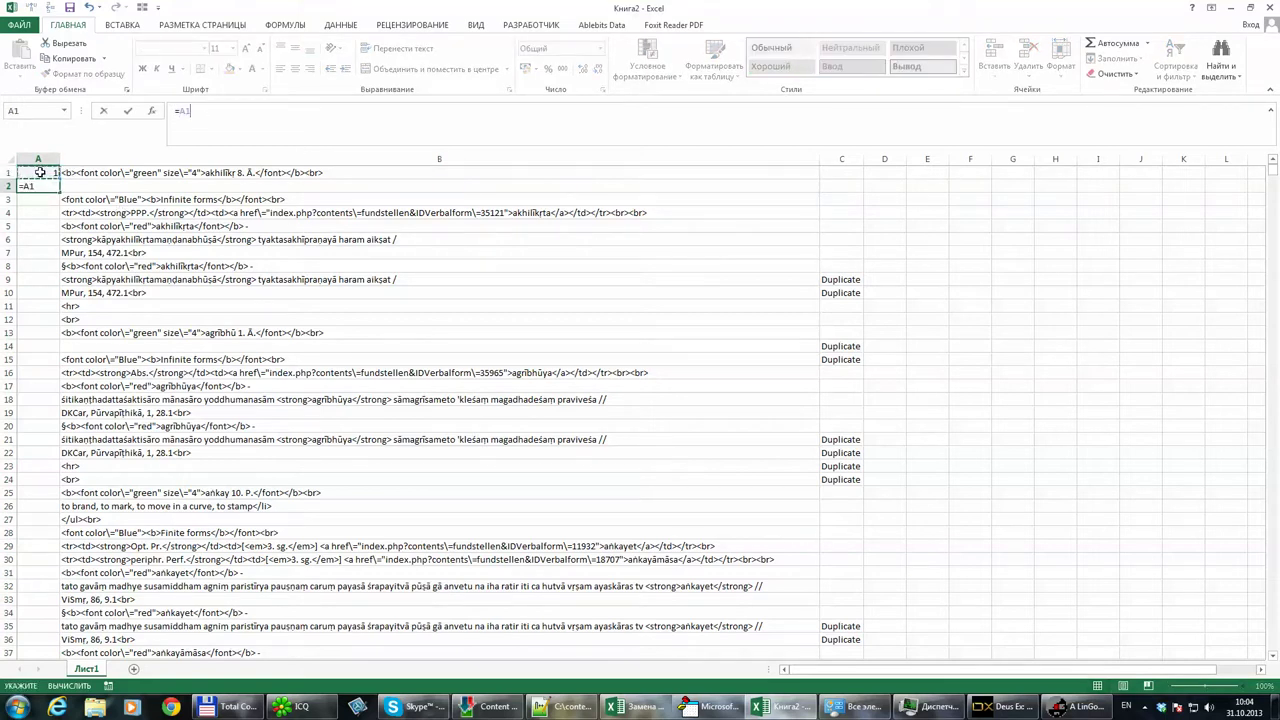
type("+1")
key("Return")
Copy the numbering formula from A2 down column A to the last data row, A243765
left_click(38, 186)
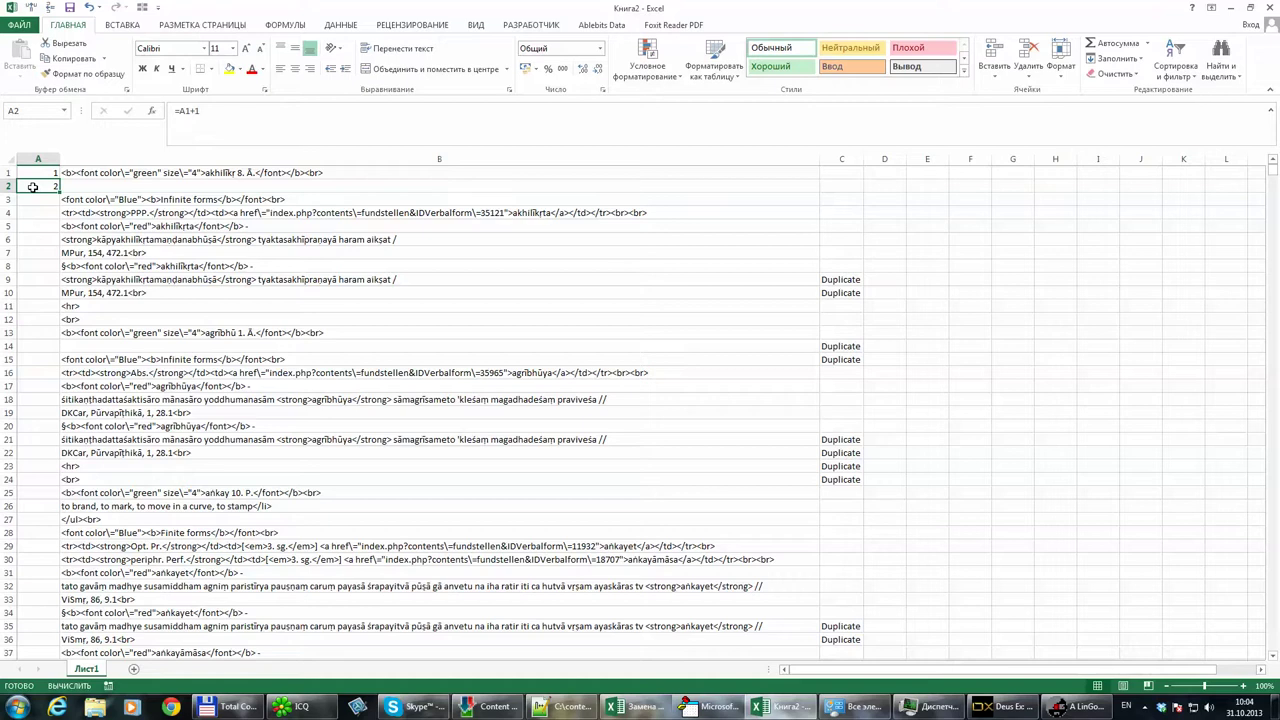
key("ctrl+c")
left_click_drag(1274, 177, 1274, 518)
scroll(536, 564, "up", 6)
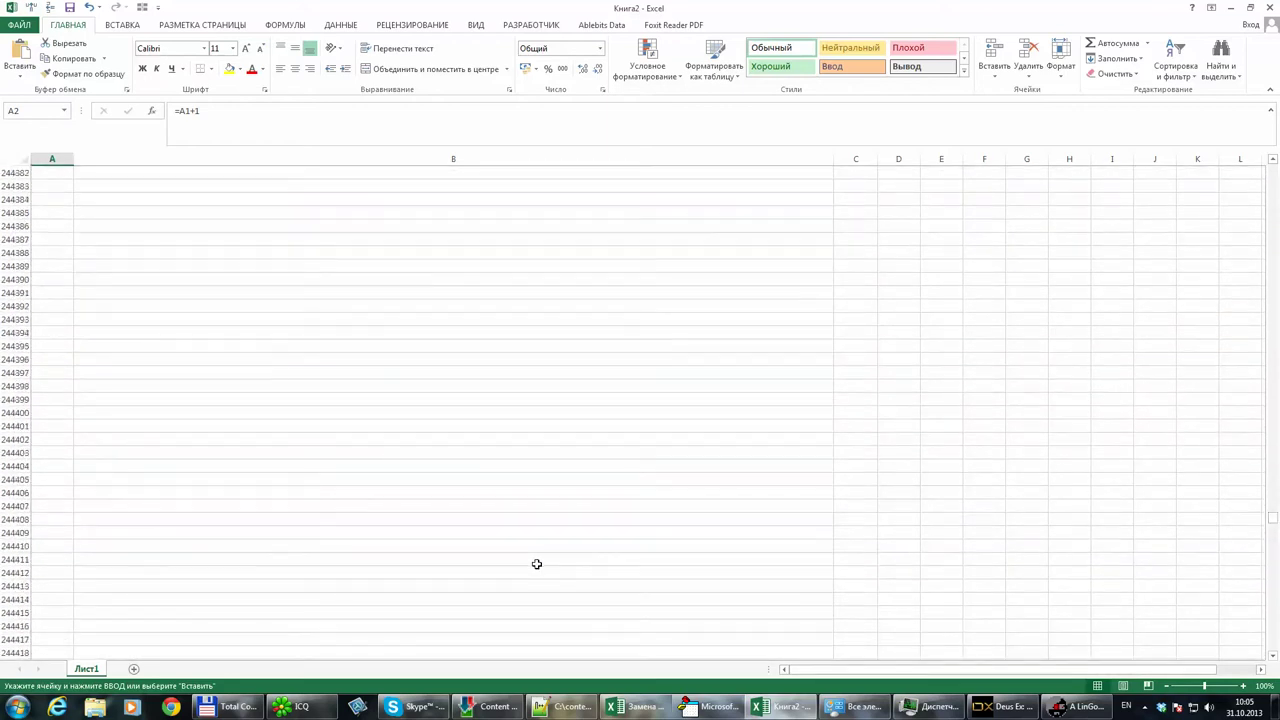
left_click(391, 549)
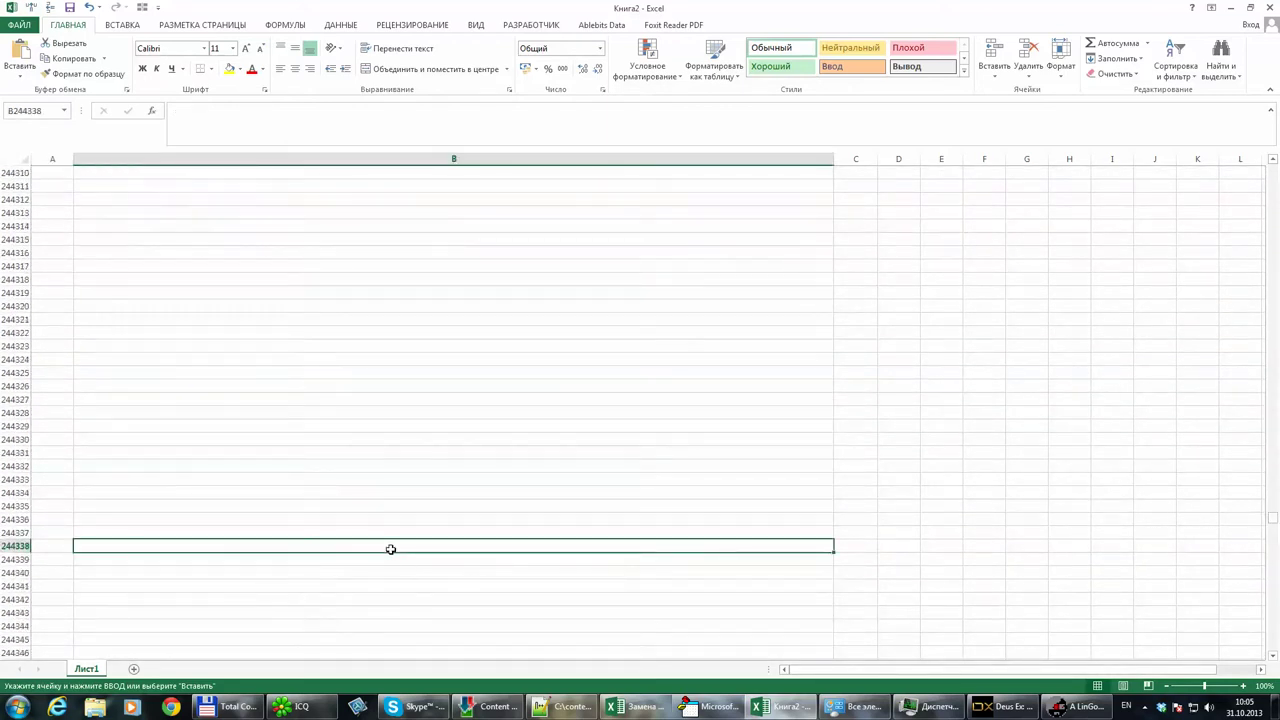
key("ctrl+Up")
scroll(165, 470, "up", 5)
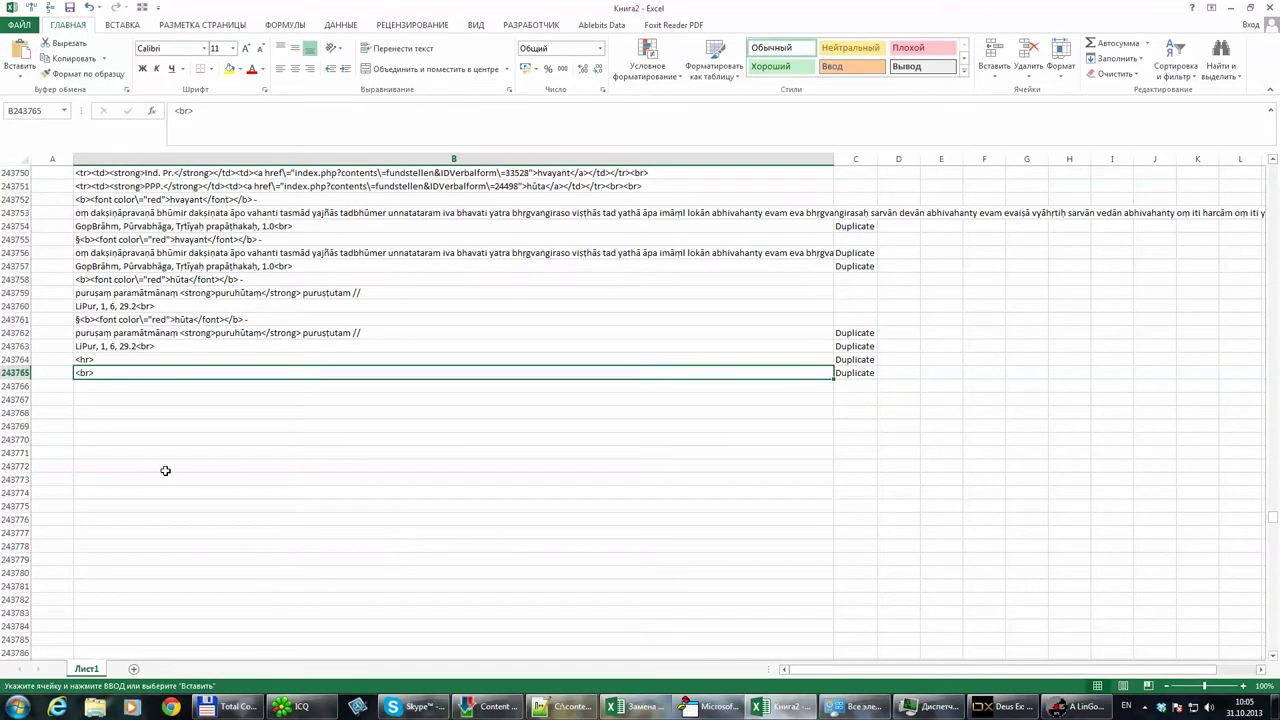
left_click(58, 374)
key("ctrl+shift+Up")
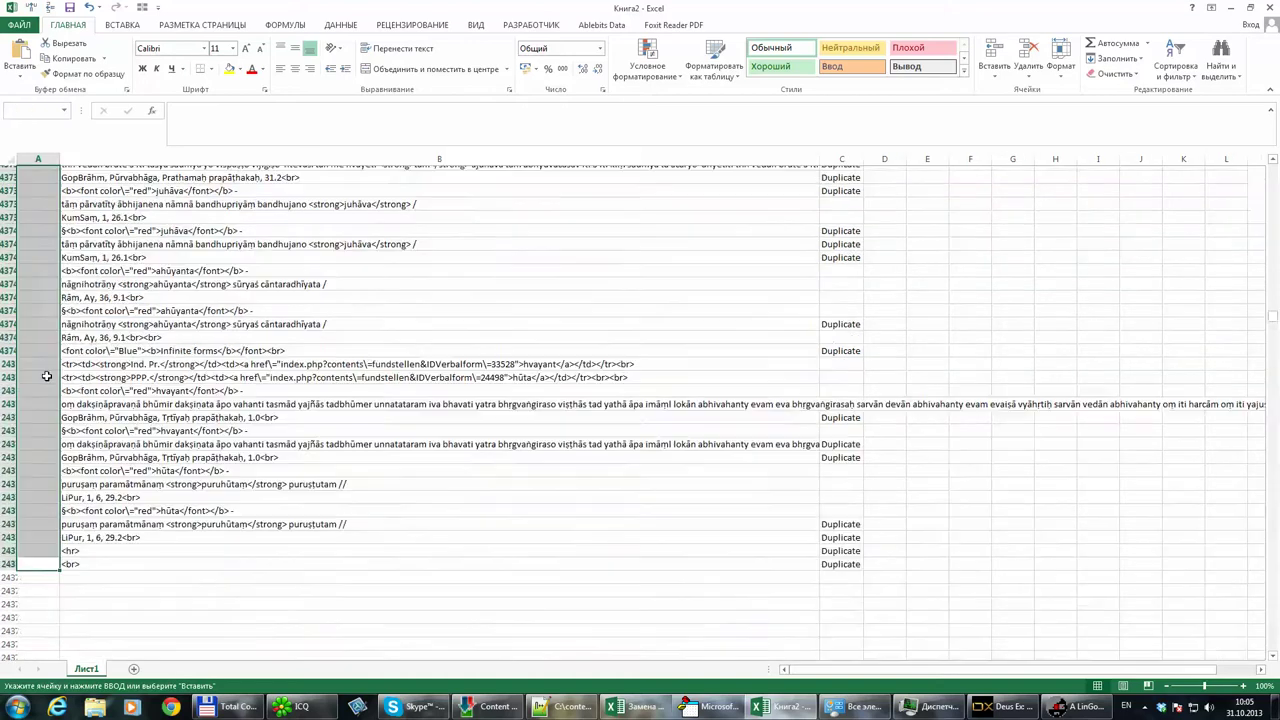
key("ctrl+v")
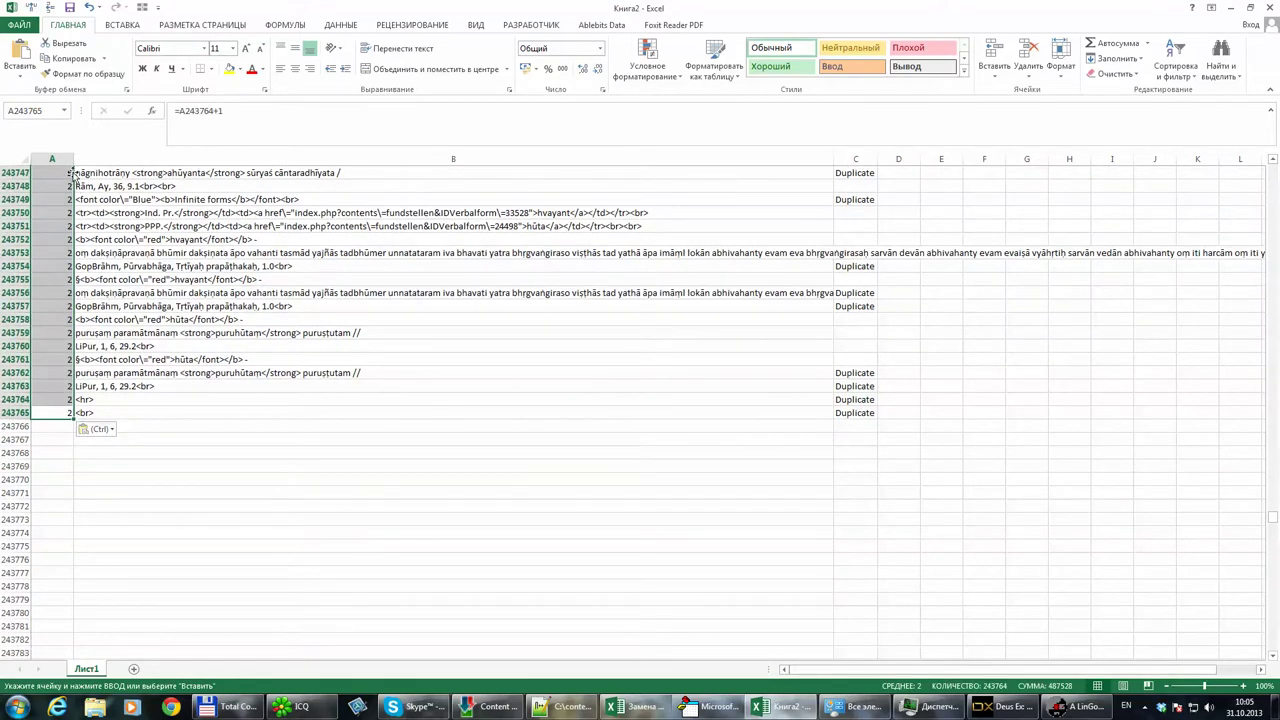
key("Escape")
Replace the numbering formulas in column A with their values by copying the column and pasting values only
left_click(72, 173)
key("ctrl+space")
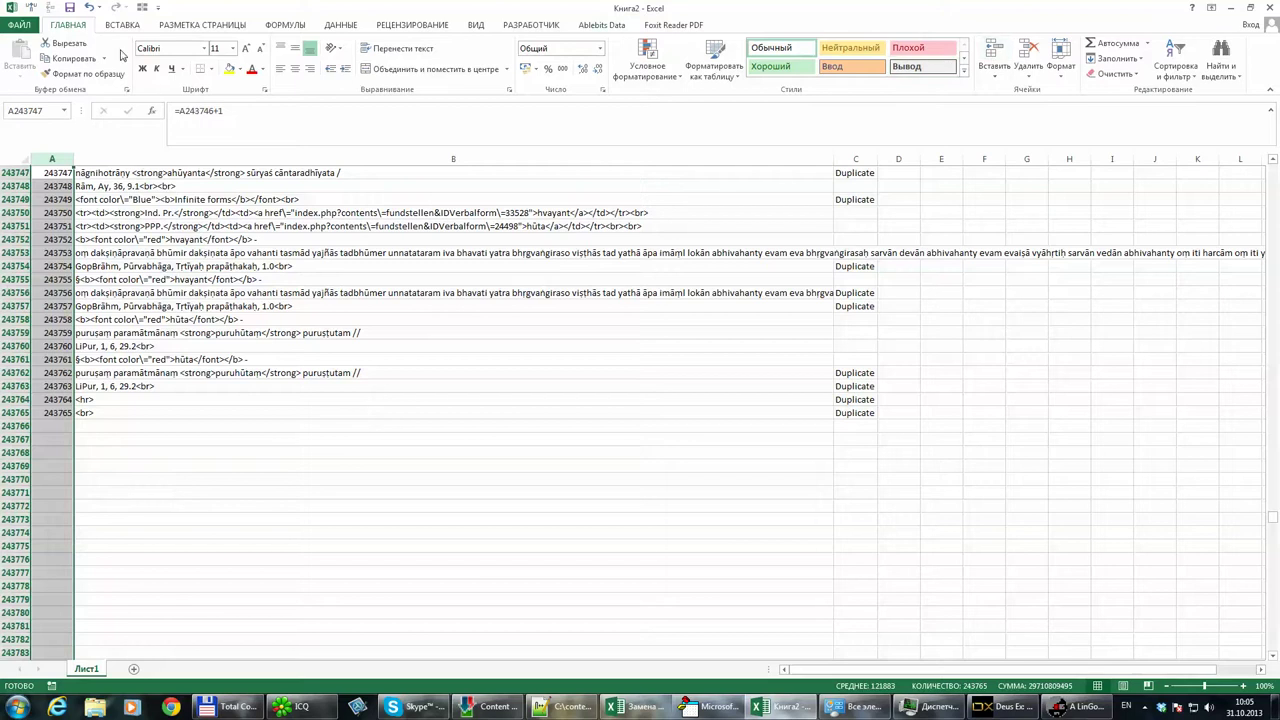
left_click(85, 59)
left_click(19, 78)
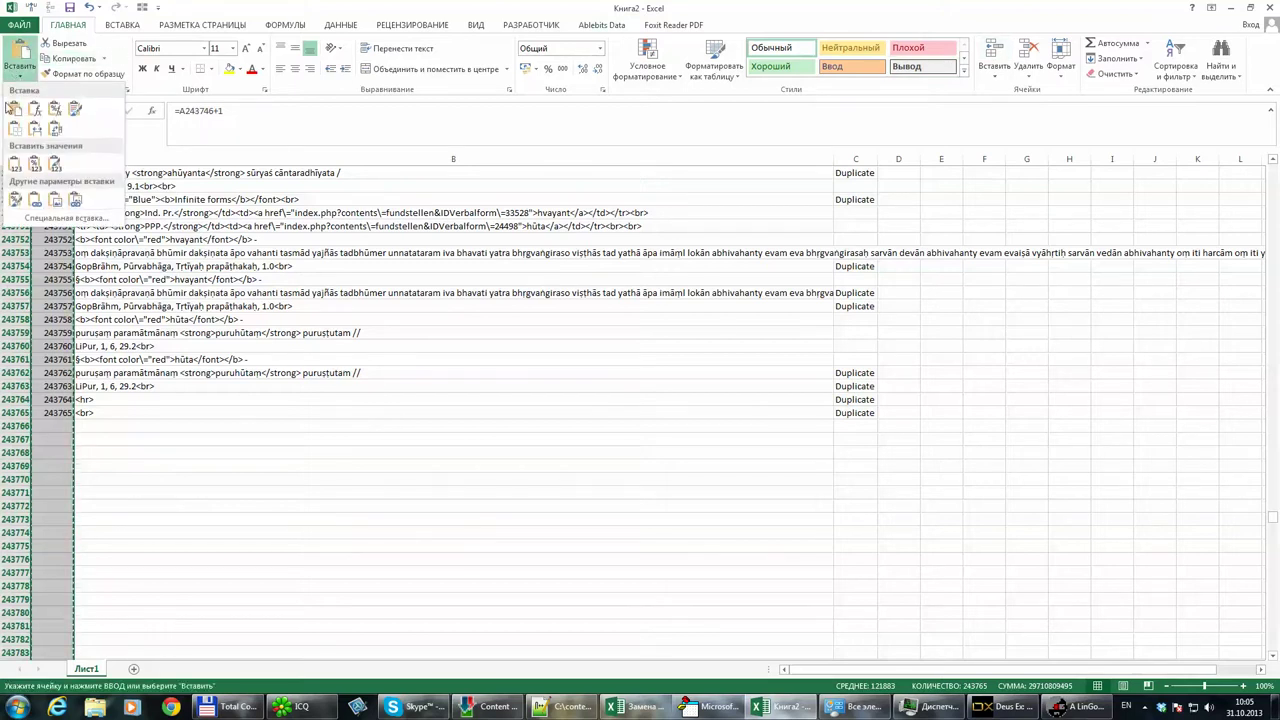
left_click(10, 165)
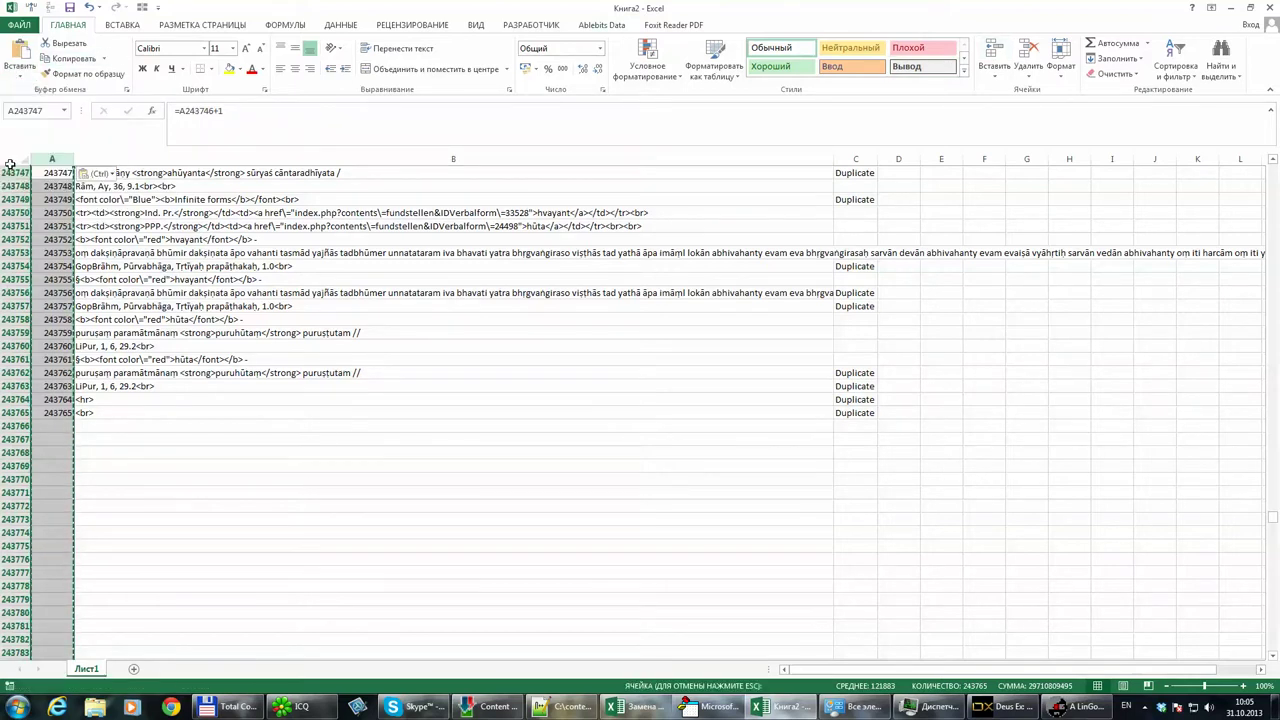
Select all empty rows below the data, from row 243766 to the end of the sheet
left_click(14, 426)
key("ctrl+shift+Down")
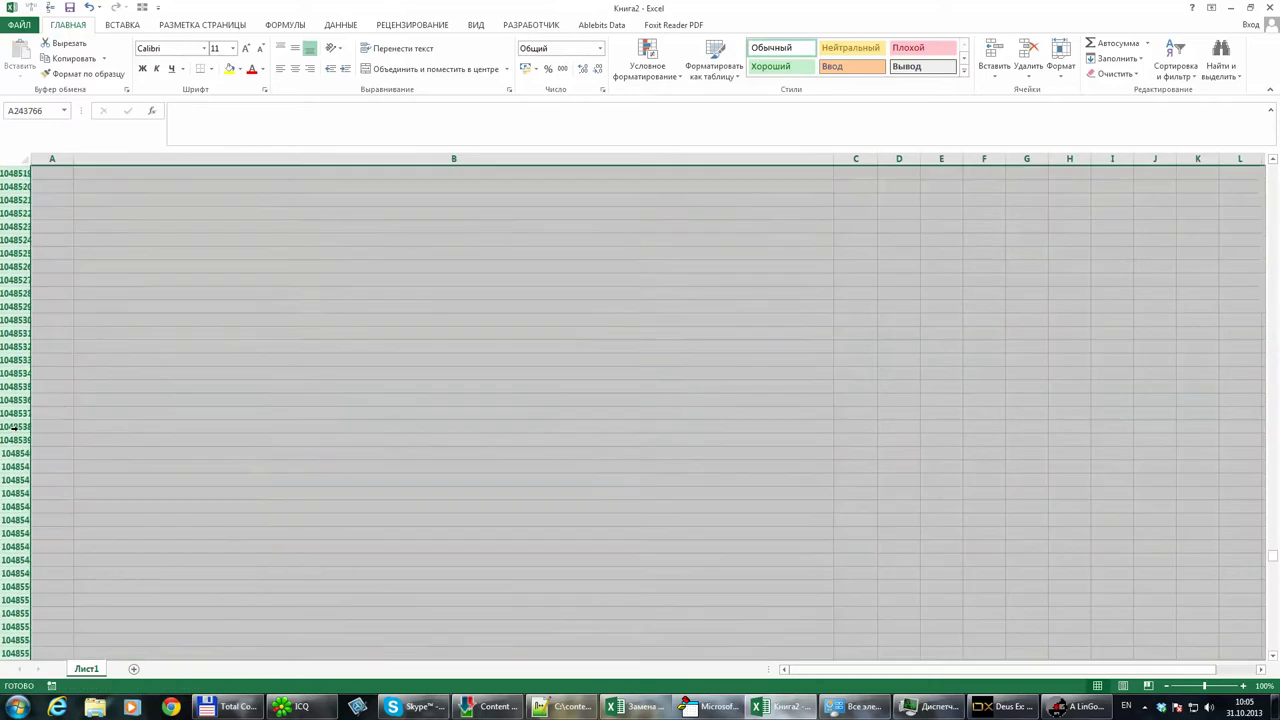
key("ctrl+BackSpace")
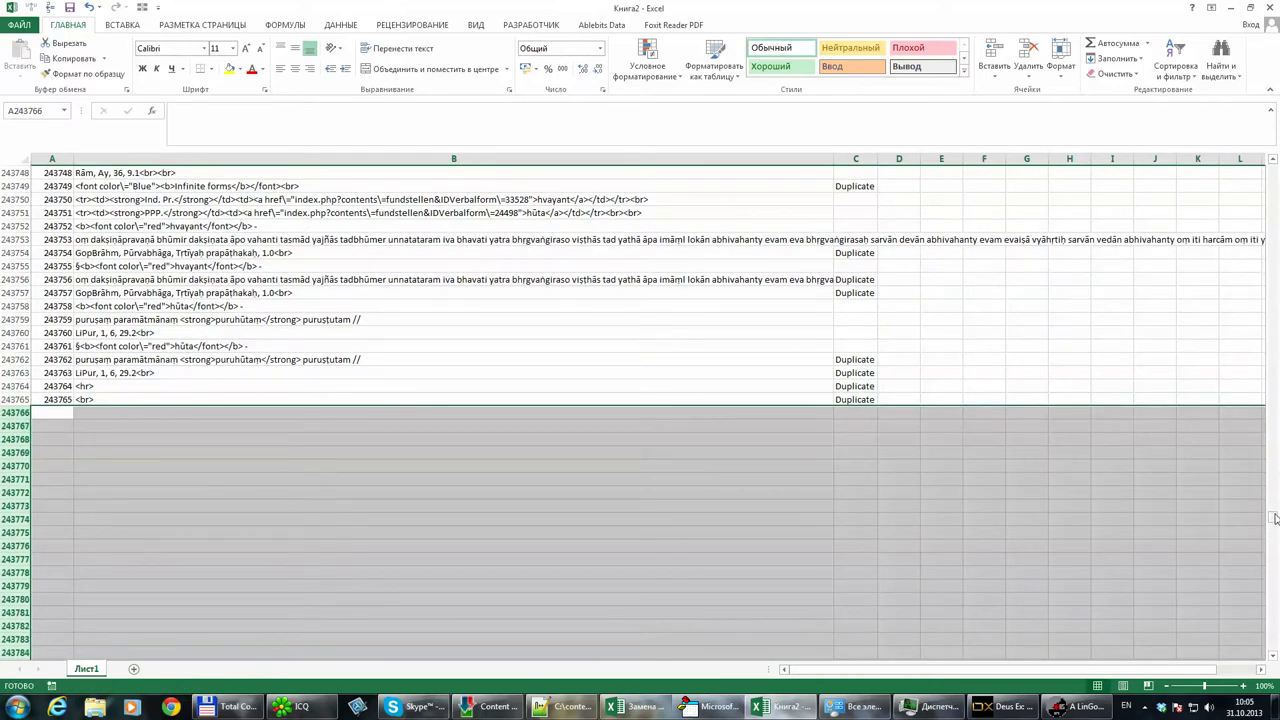
Insert a blank row above row 1 and enter 111 in A1 as the header of the number column
left_click_drag(1274, 517, 1274, 168)
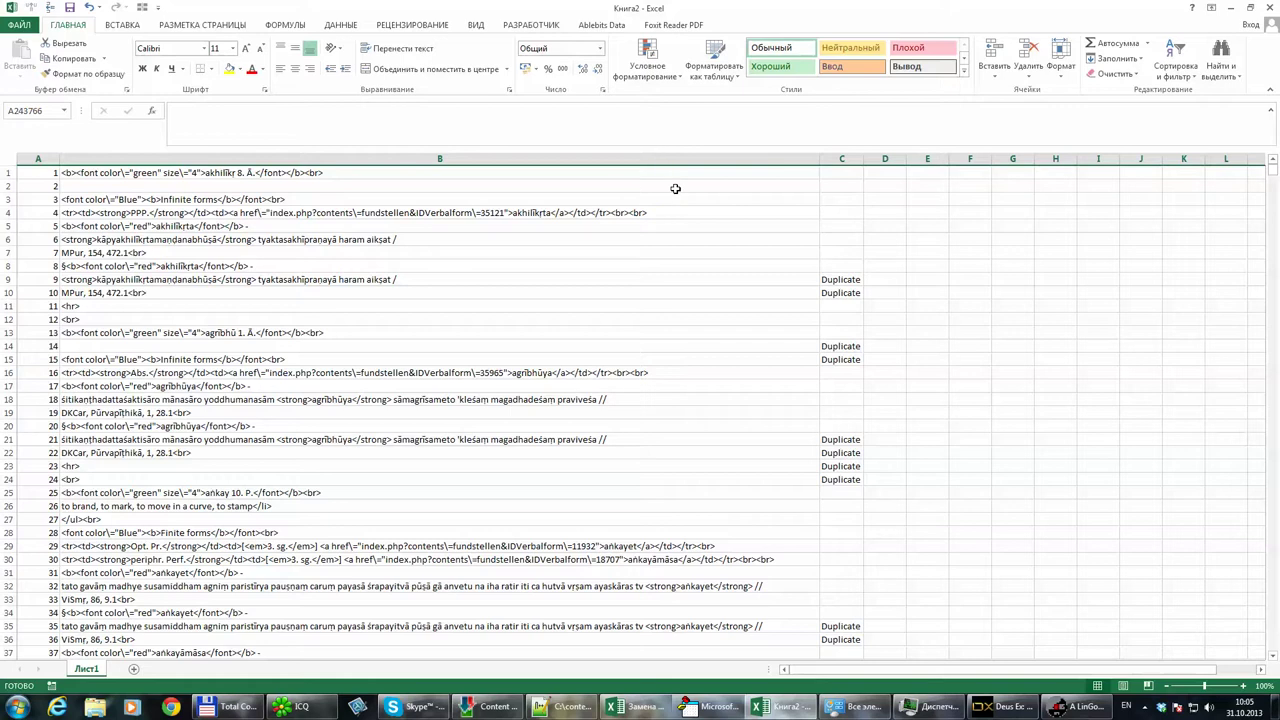
left_click(9, 172)
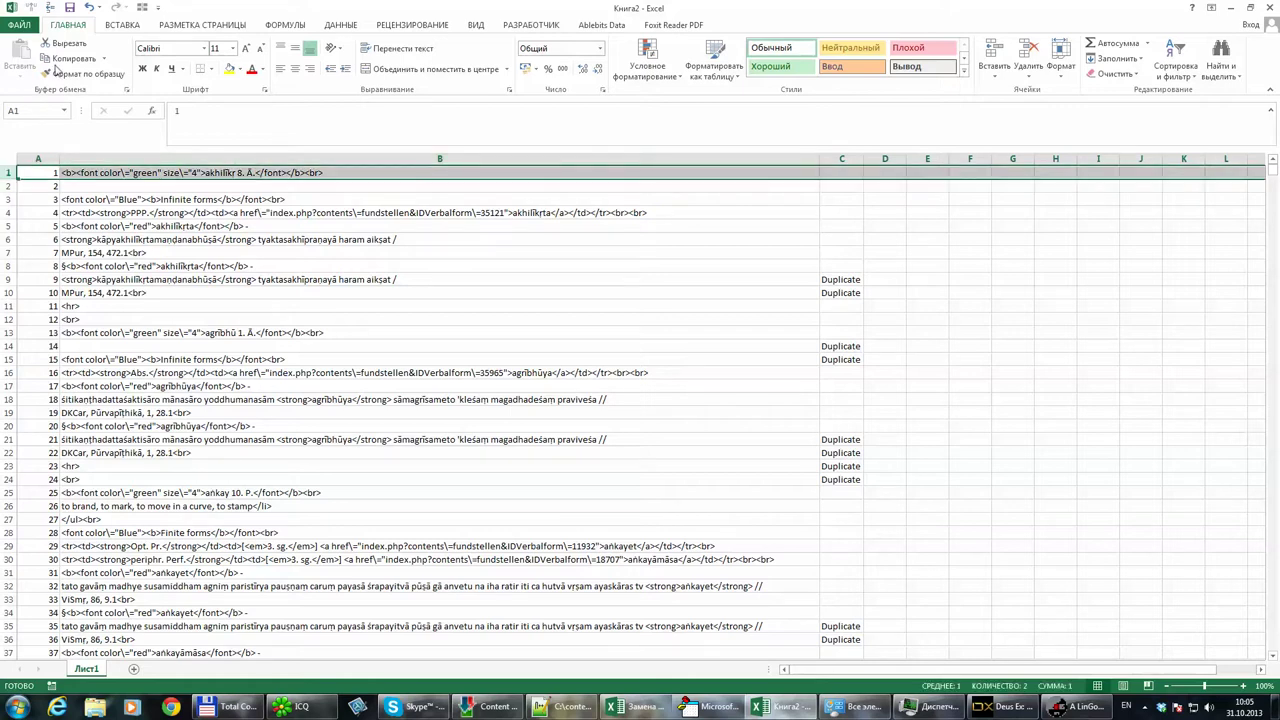
left_click(995, 52)
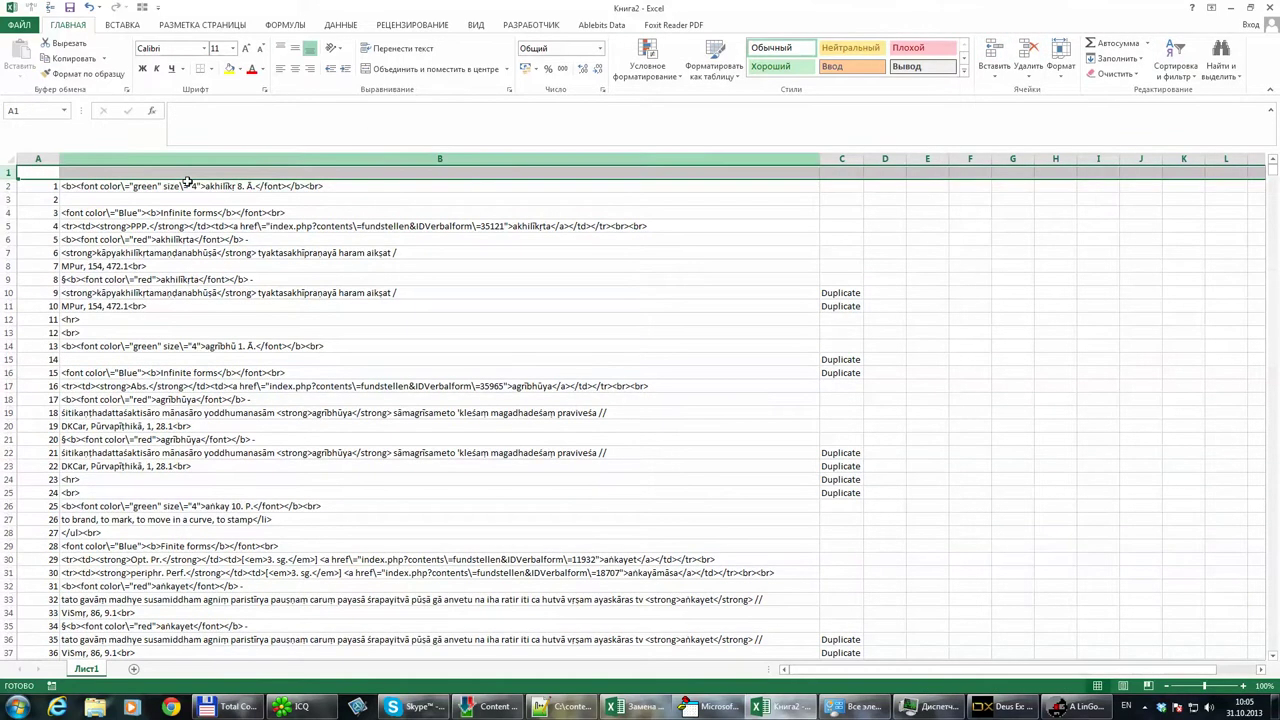
left_click(40, 168)
type("111")
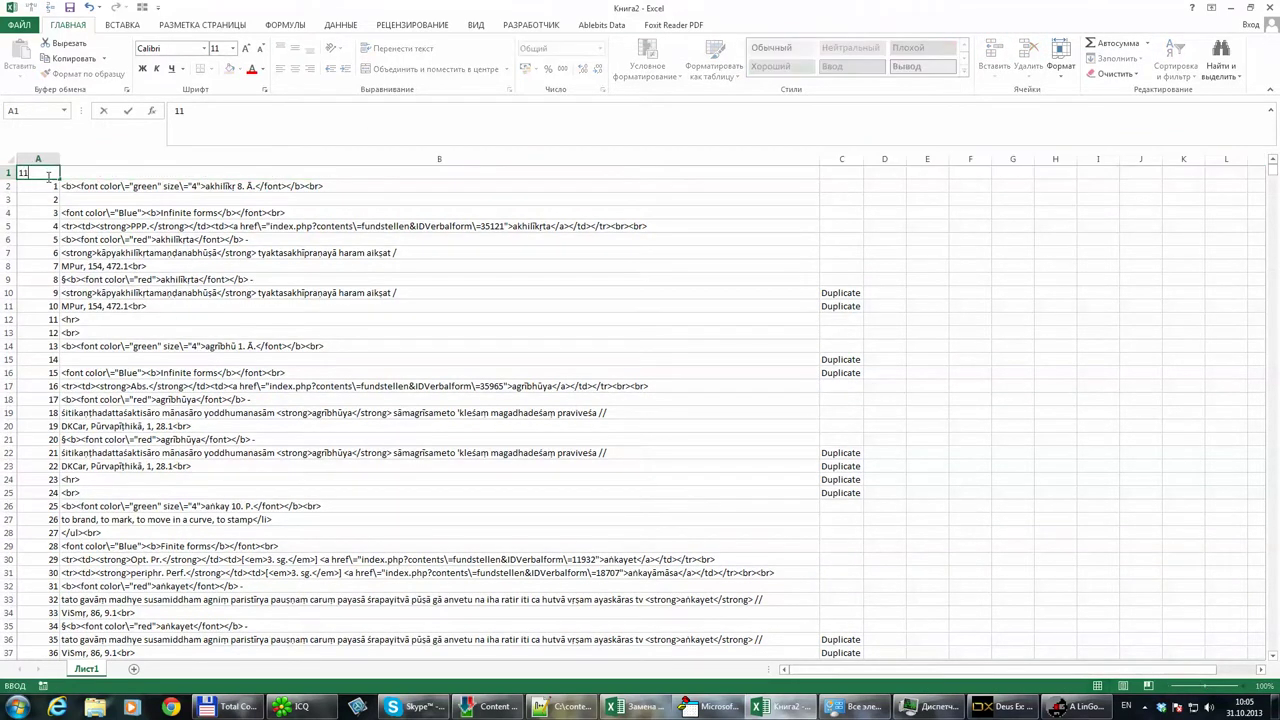
key("Tab")
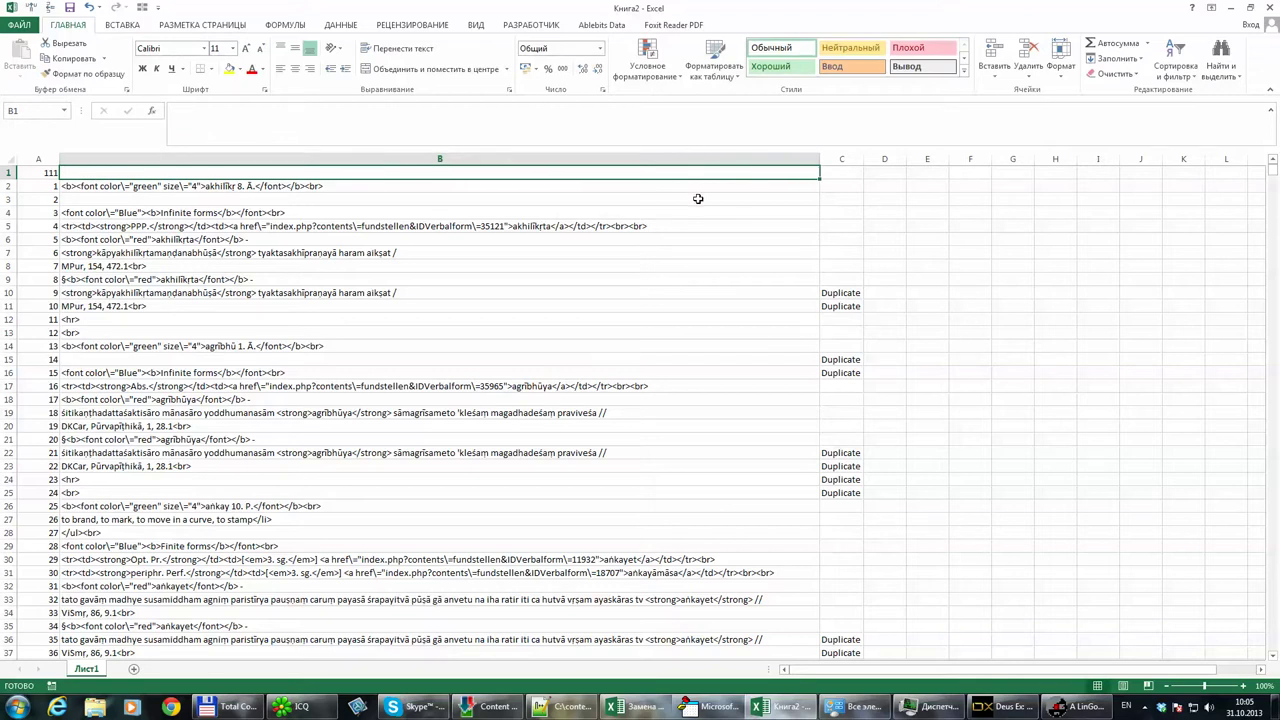
Select the empty header cell B1 and switch to the workbook "Замена Диакритики(колонка A)"
key("Down")
key("Up")
key("Down")
key("Down")
key("Down")
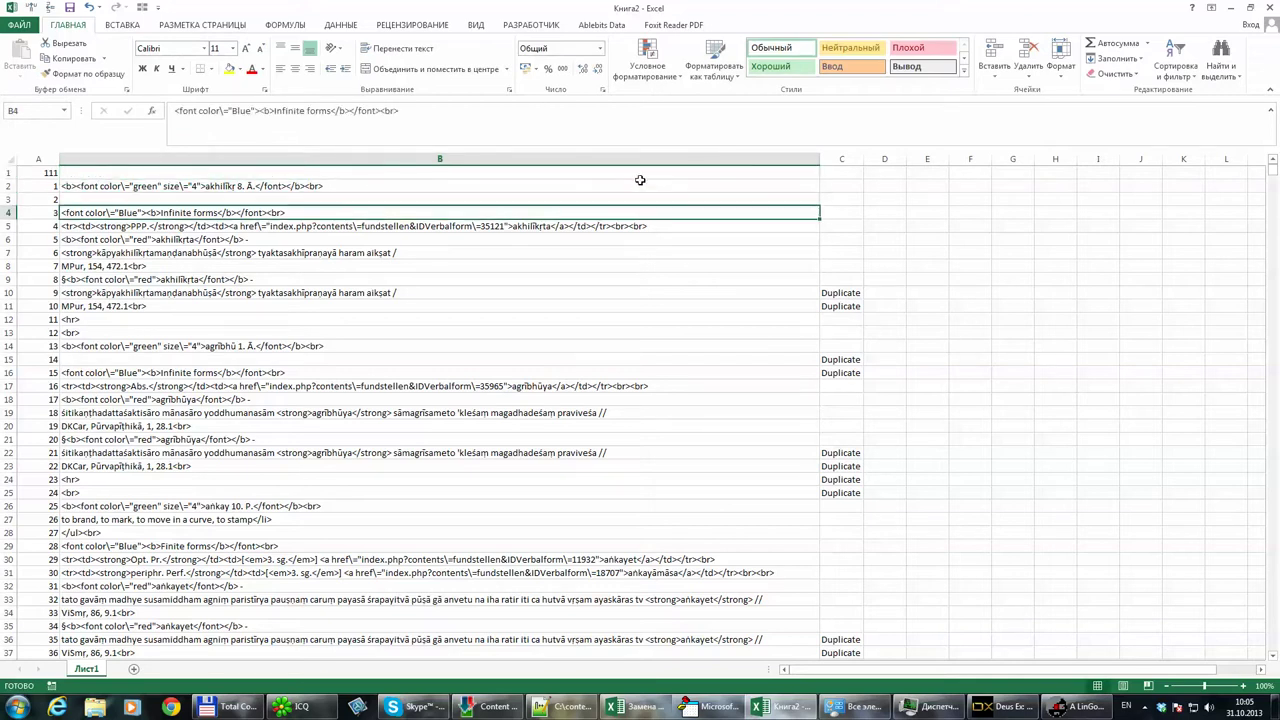
left_click(640, 177)
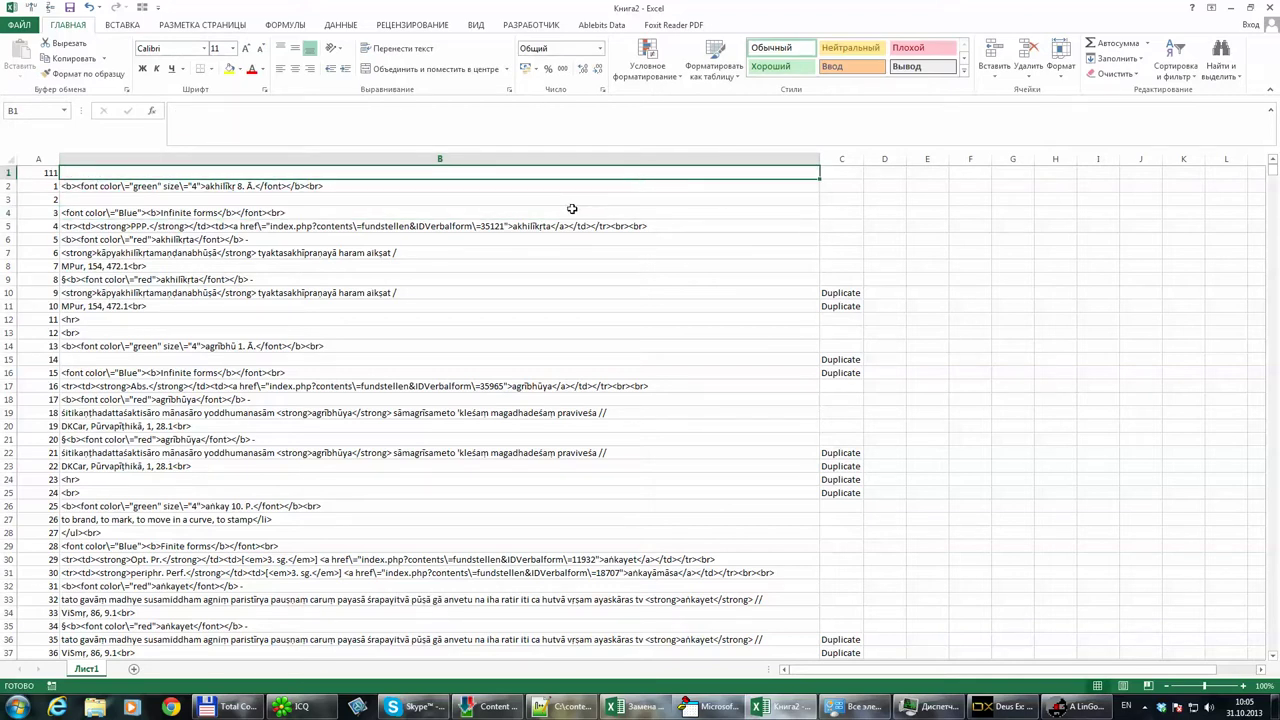
key("ctrl+Tab")
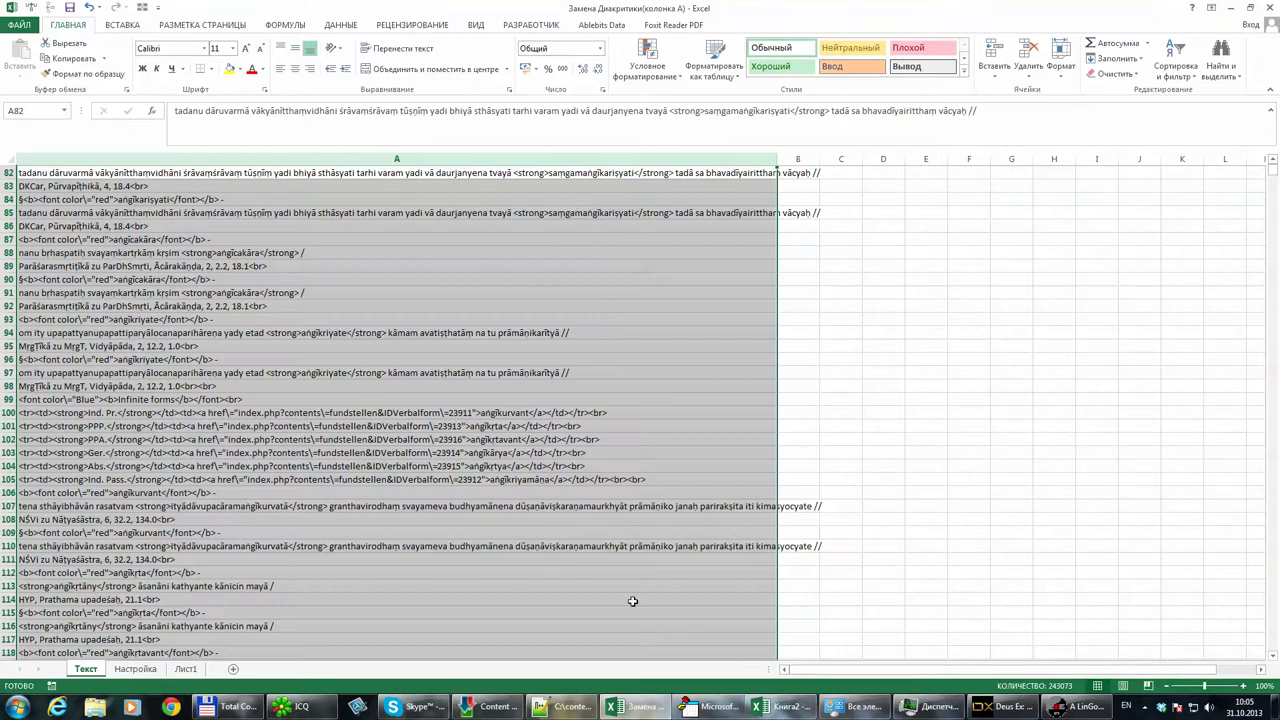
Switch back to the workbook "Книга2" and fill the header value 111 from A1 across to D1
left_click(785, 708)
left_click(333, 294)
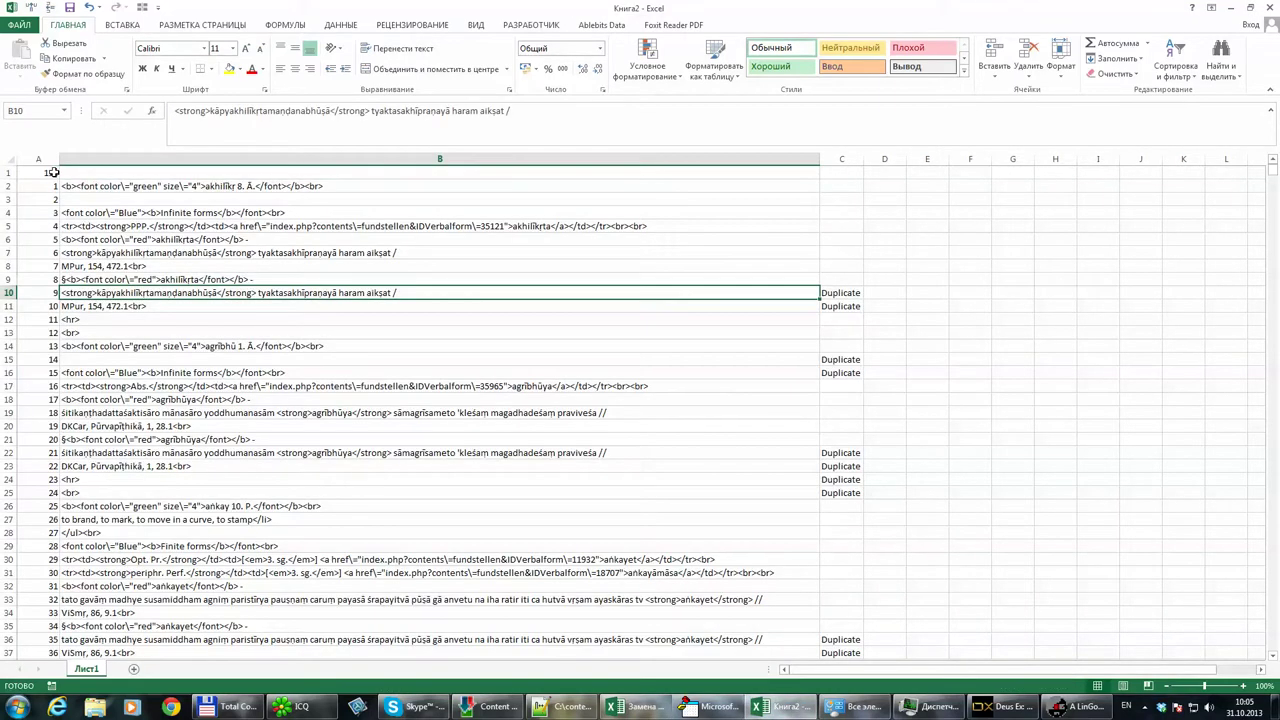
left_click(55, 172)
left_click_drag(60, 177, 920, 165)
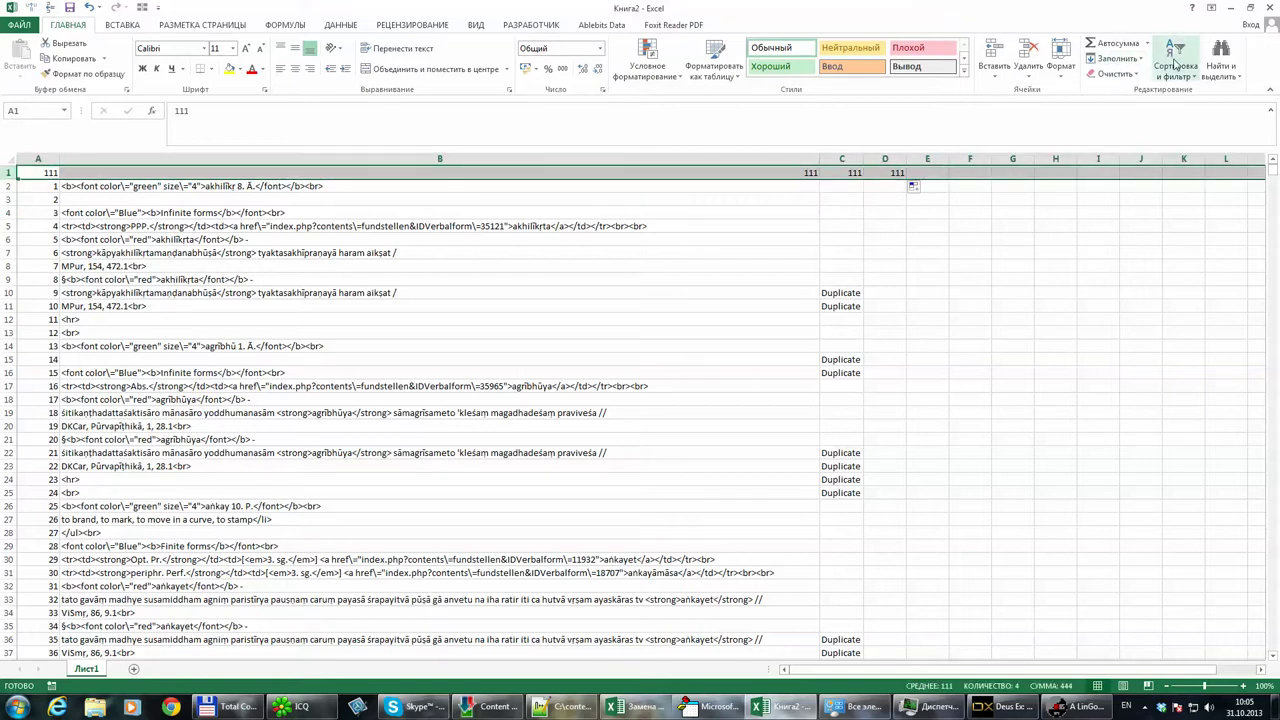
Add filters to header row 1, sort the data by column C to bring the Duplicate rows first, and review the sorted rows
left_click(1177, 66)
left_click(1166, 140)
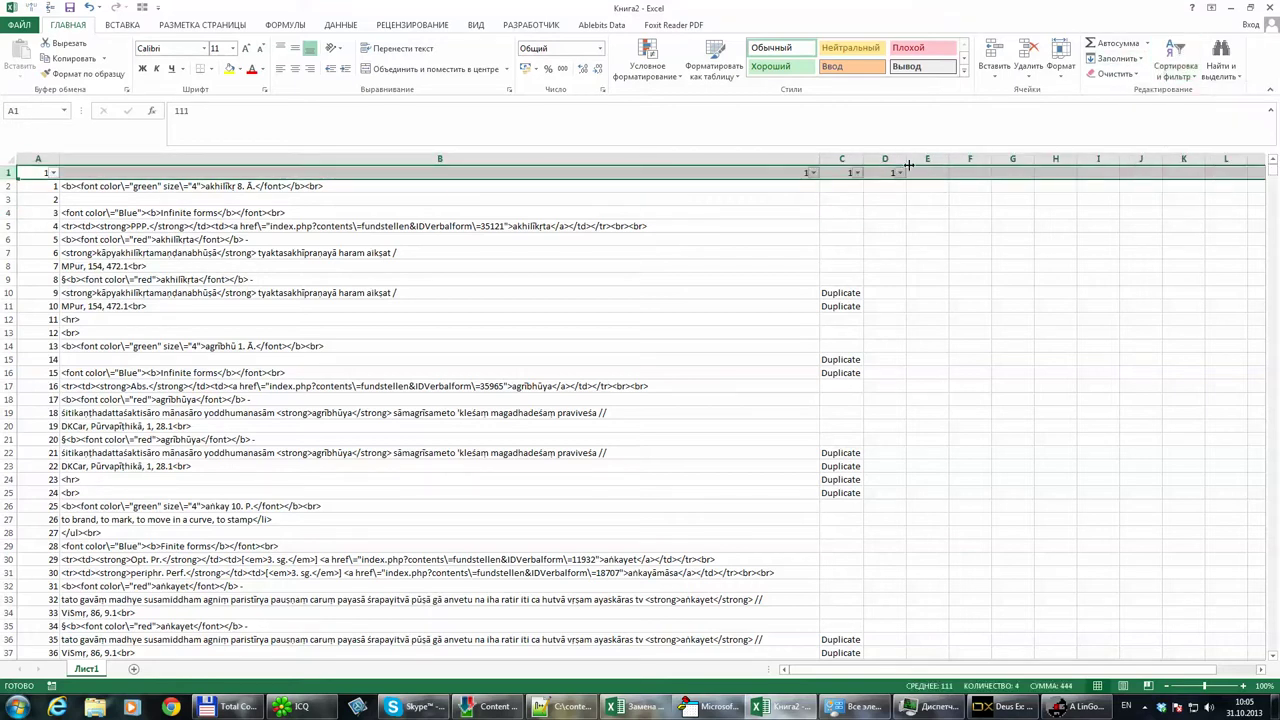
left_click(856, 173)
left_click(724, 323)
left_click(777, 426)
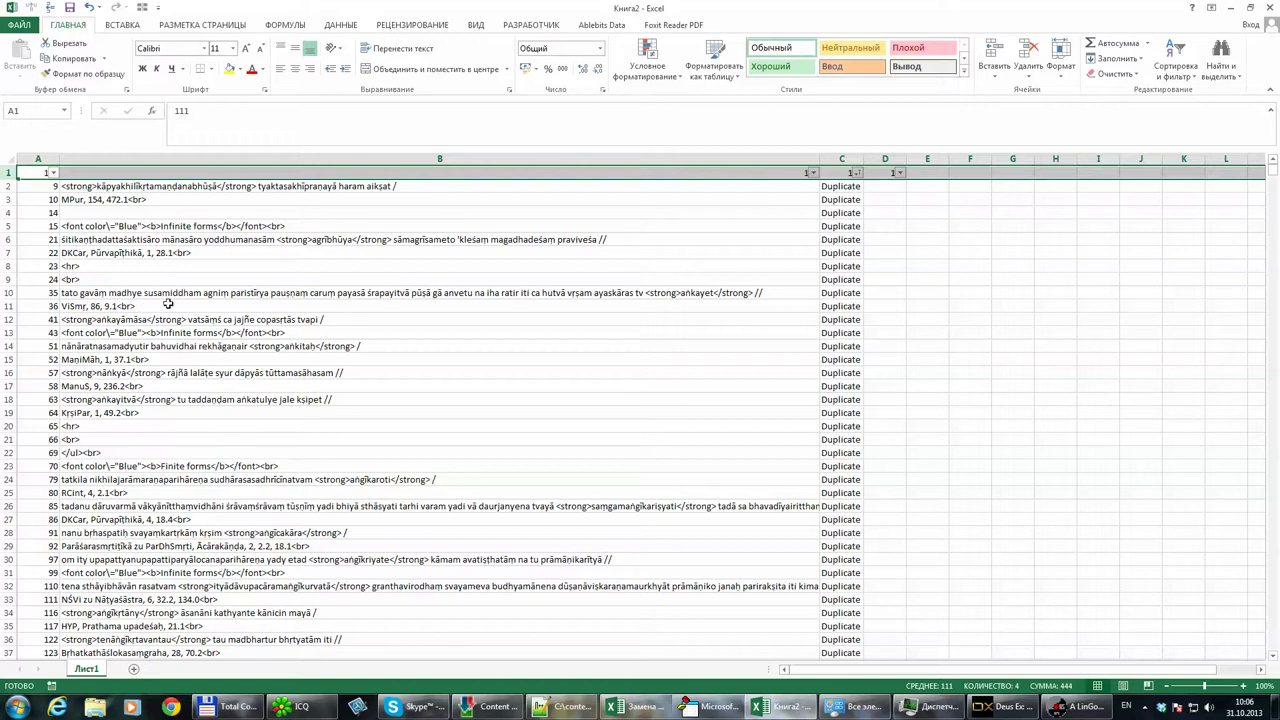
scroll(175, 306, "down", 4)
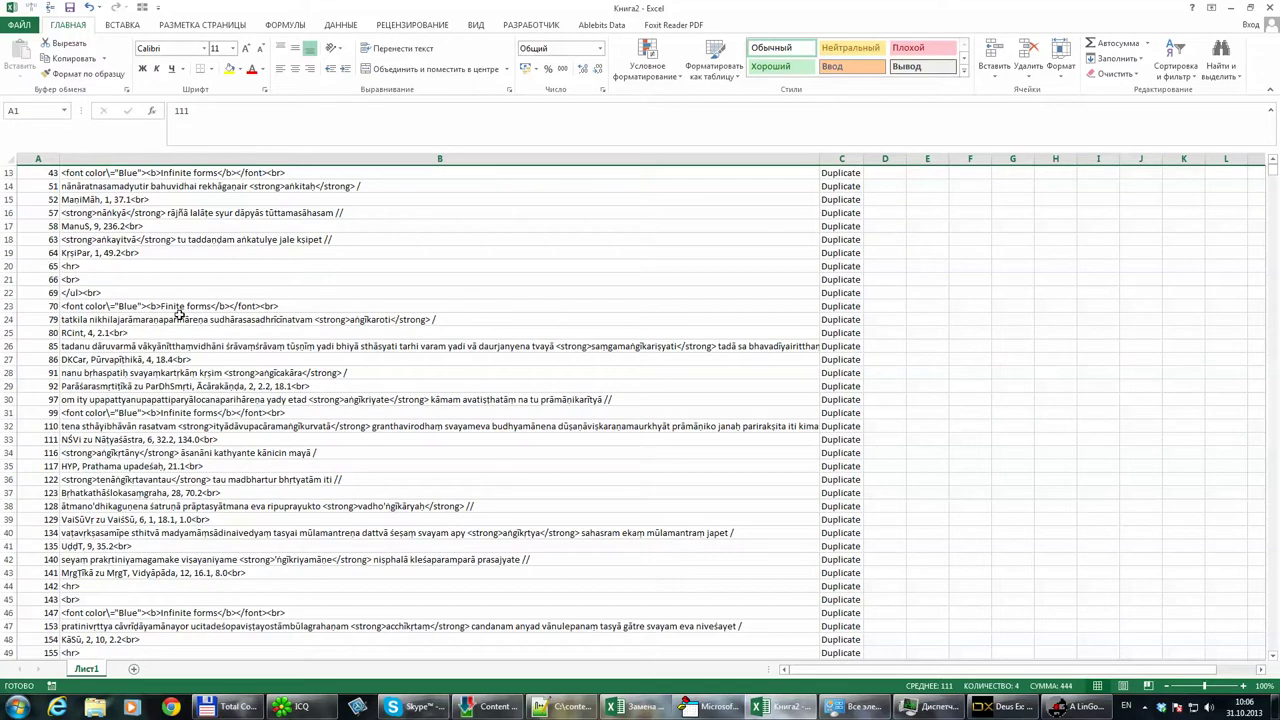
scroll(178, 315, "down", 14)
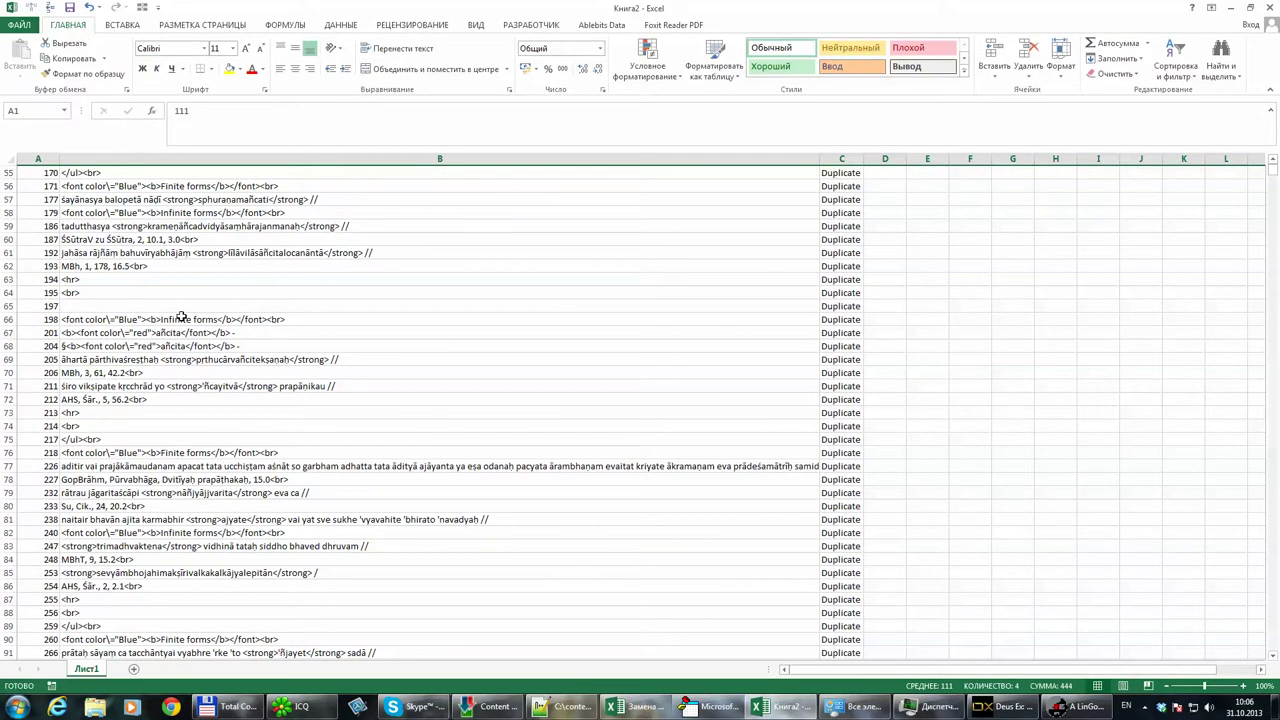
scroll(180, 316, "down", 19)
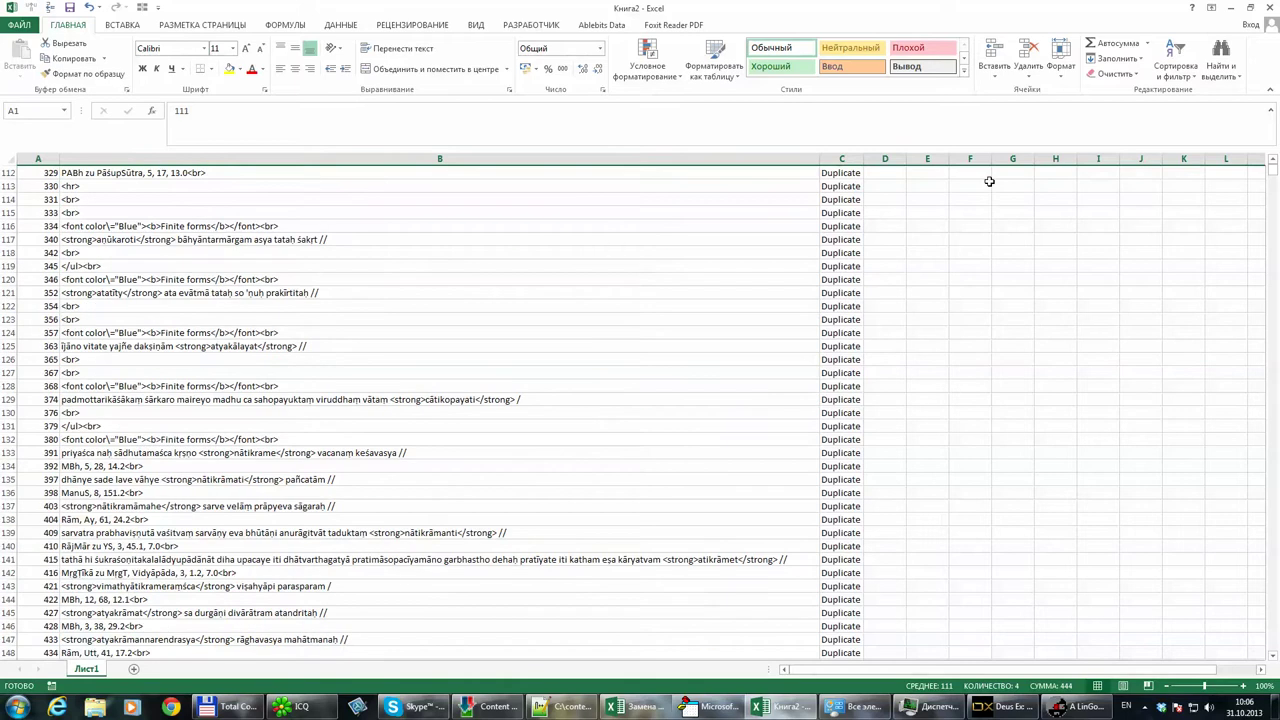
mouse_move(1275, 178)
left_mouse_down()
mouse_move(1270, 203)
mouse_move(1267, 155)
left_mouse_up()
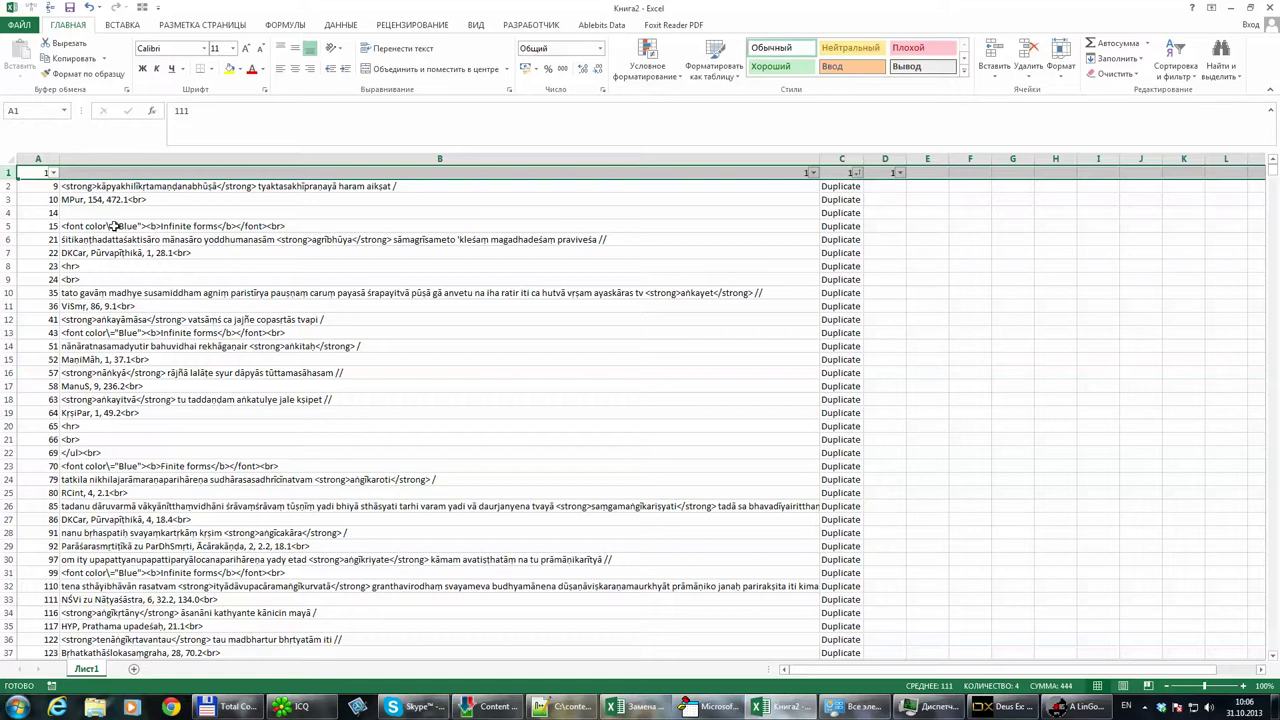
left_click(394, 371)
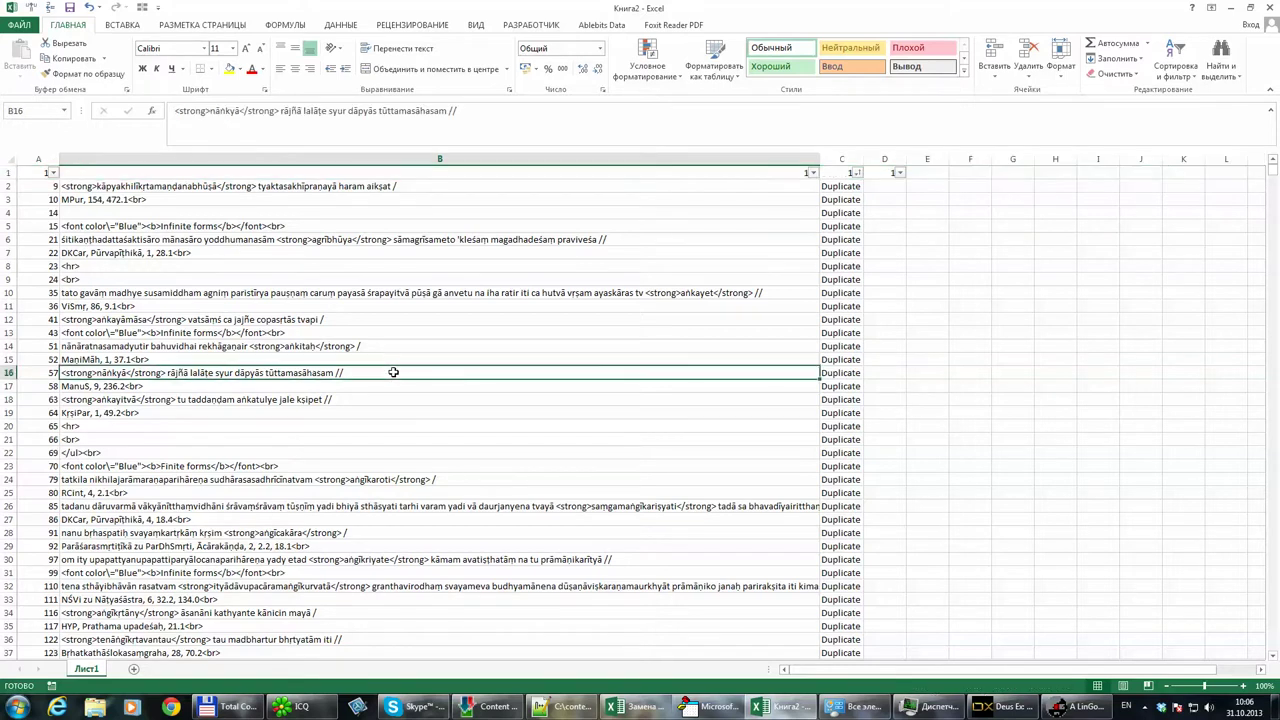
Enter the formula =ПРАВСИМВ(B2;1) in D2 to extract the last character of the text in B2
left_click(879, 187)
left_click(399, 120)
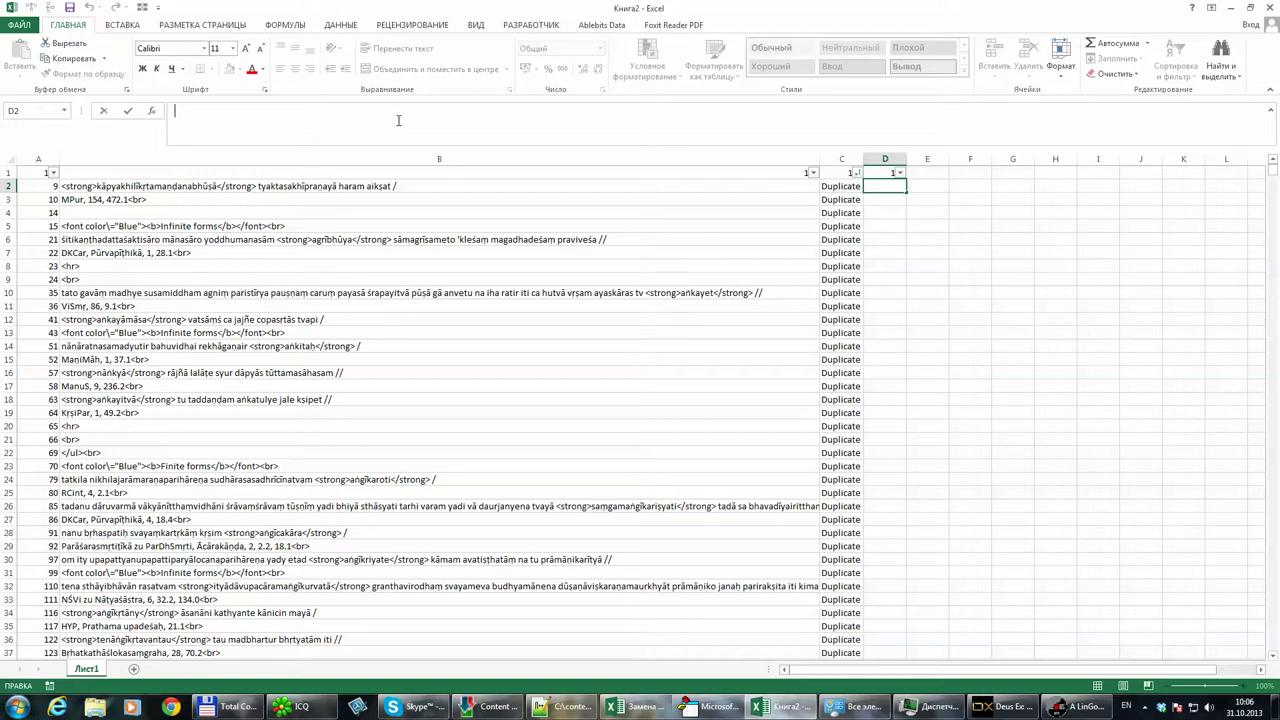
type("=")
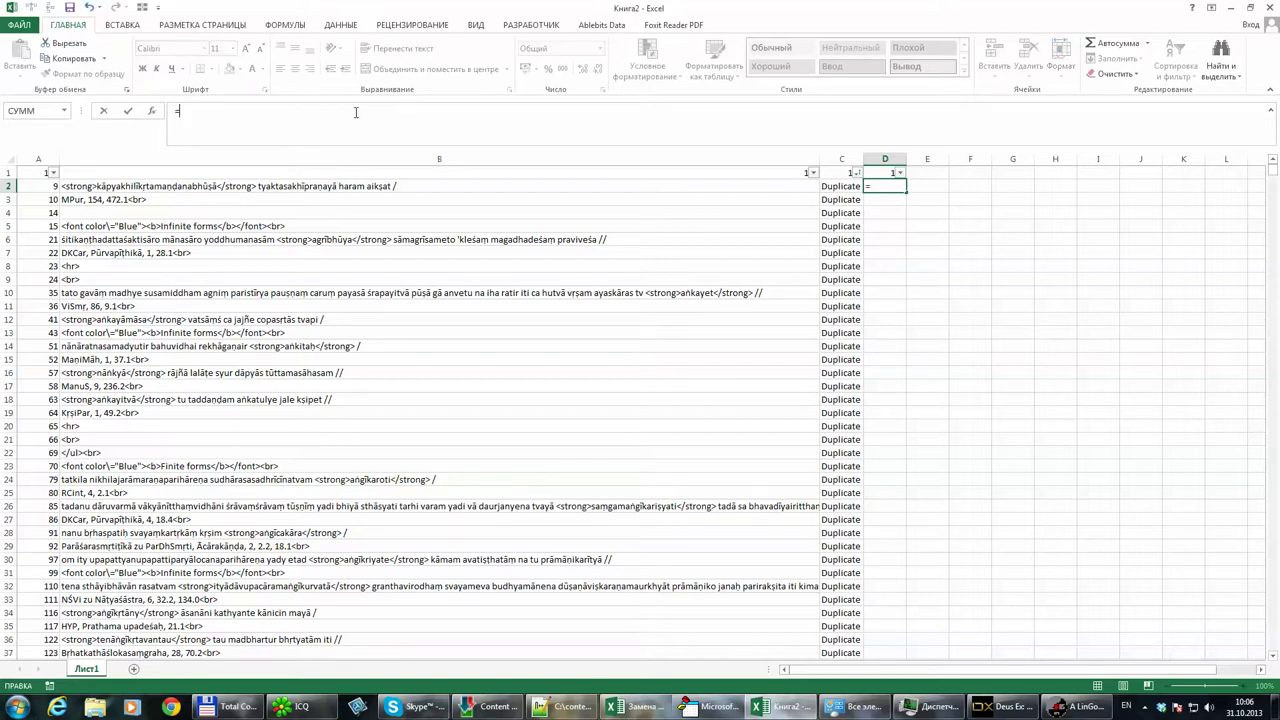
key("alt+shift")
type("ПРА")
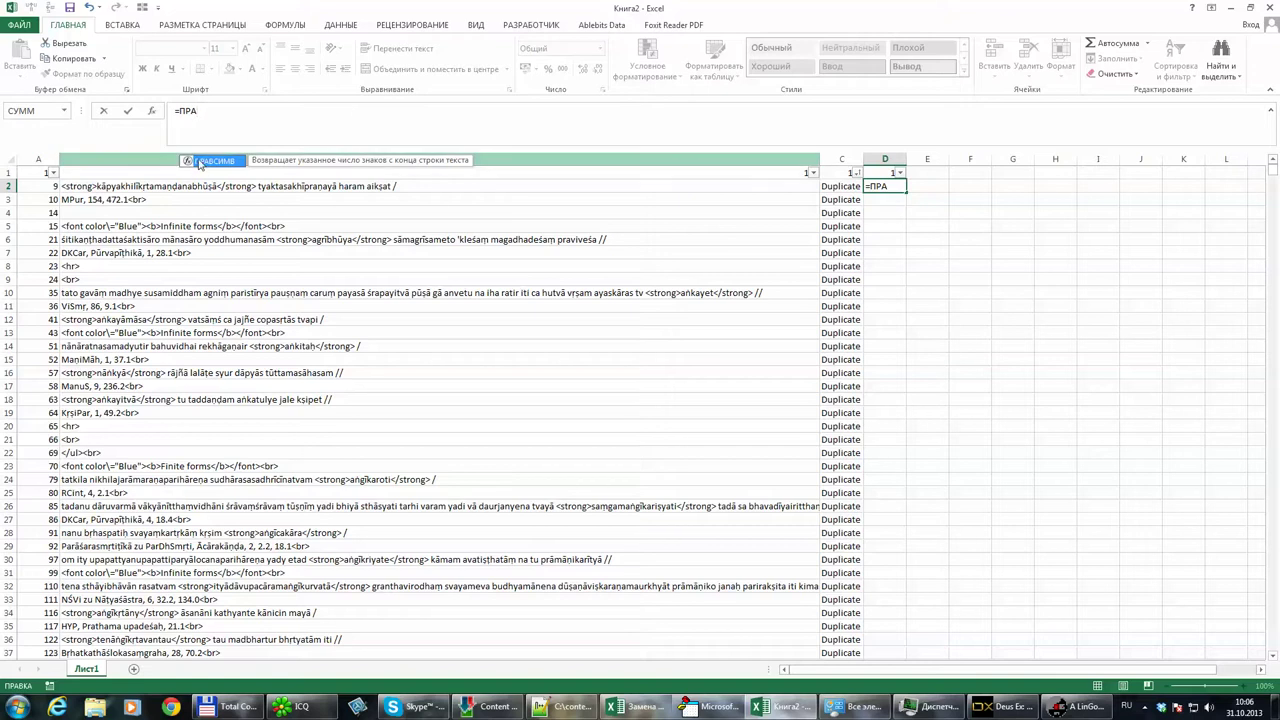
double_click(199, 163)
left_click(453, 187)
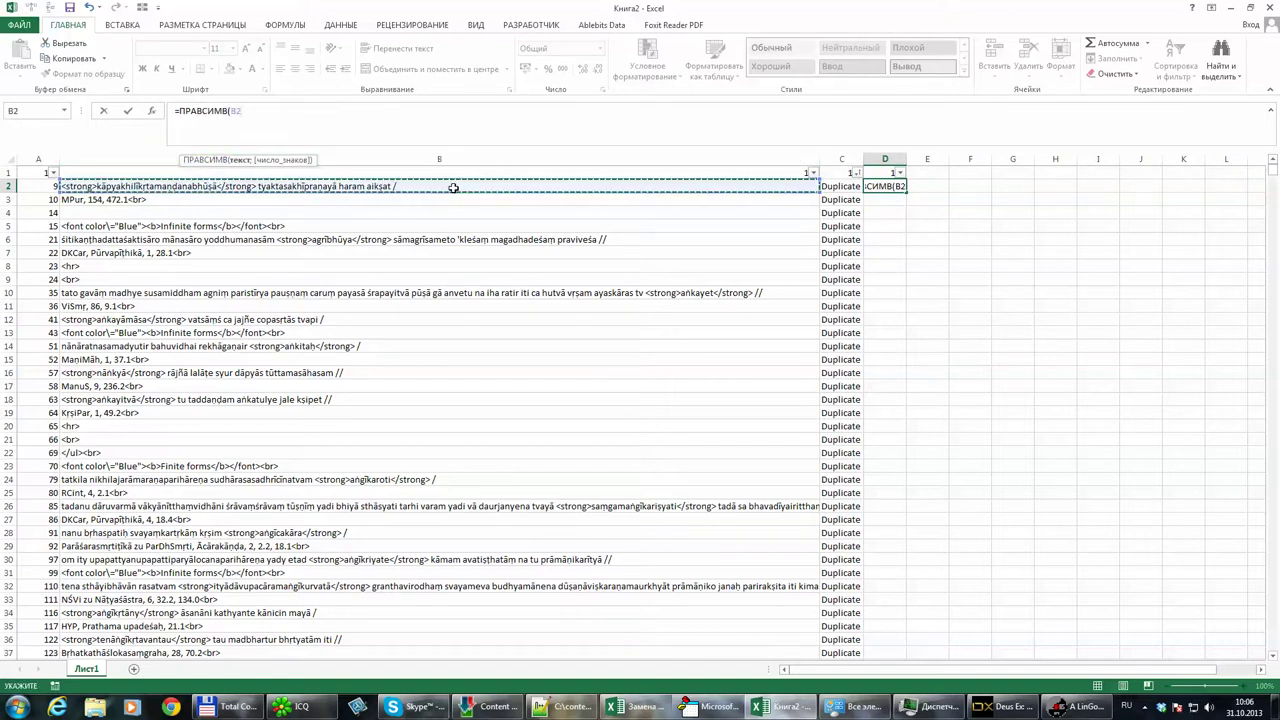
type(";1")
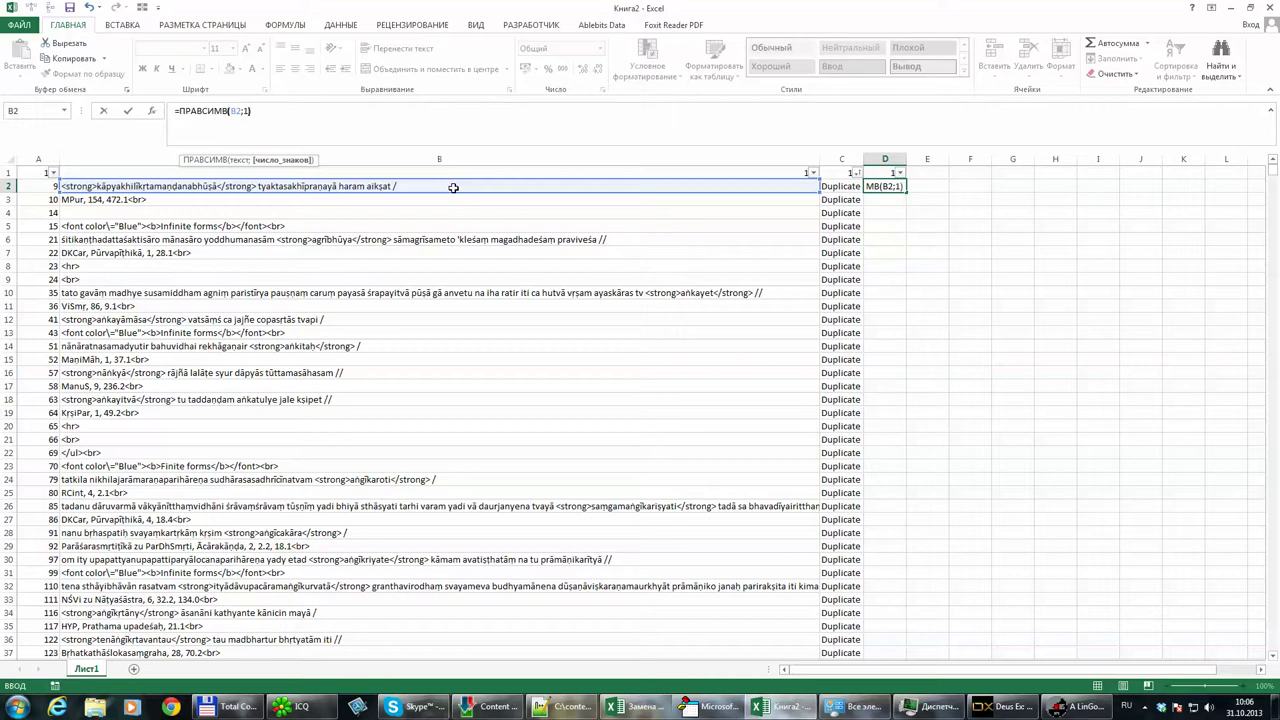
key("Return")
left_click(883, 186)
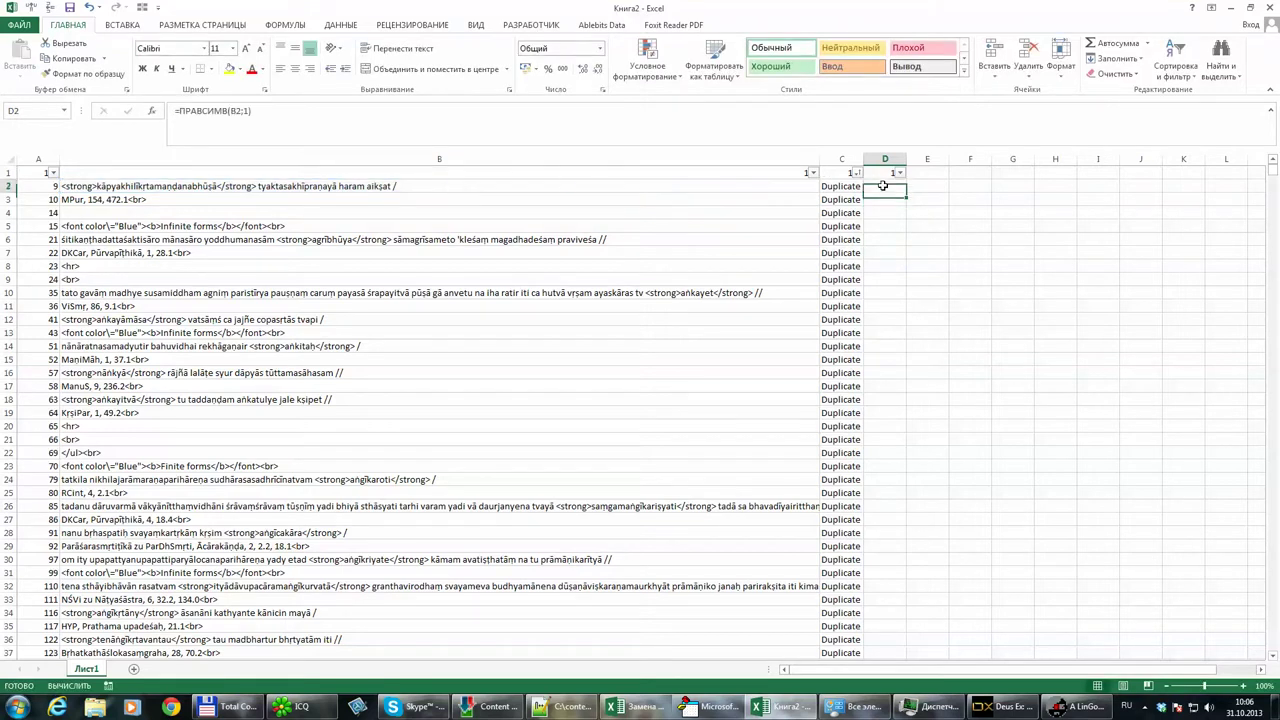
Check the end of B2's text for a trailing space and wrap D2's formula as =СЖПРОБЕЛЫ(ПРАВСИМВ(B2;1))
left_click(428, 186)
left_click(631, 124)
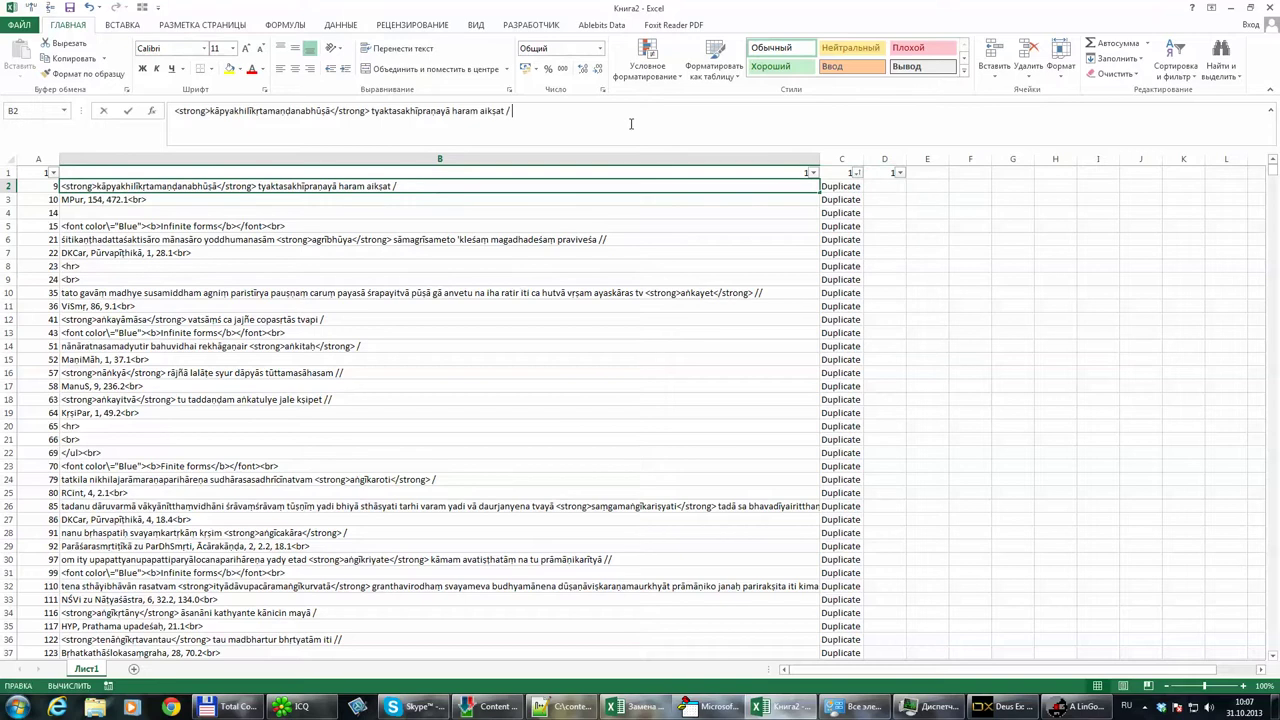
left_click(890, 185)
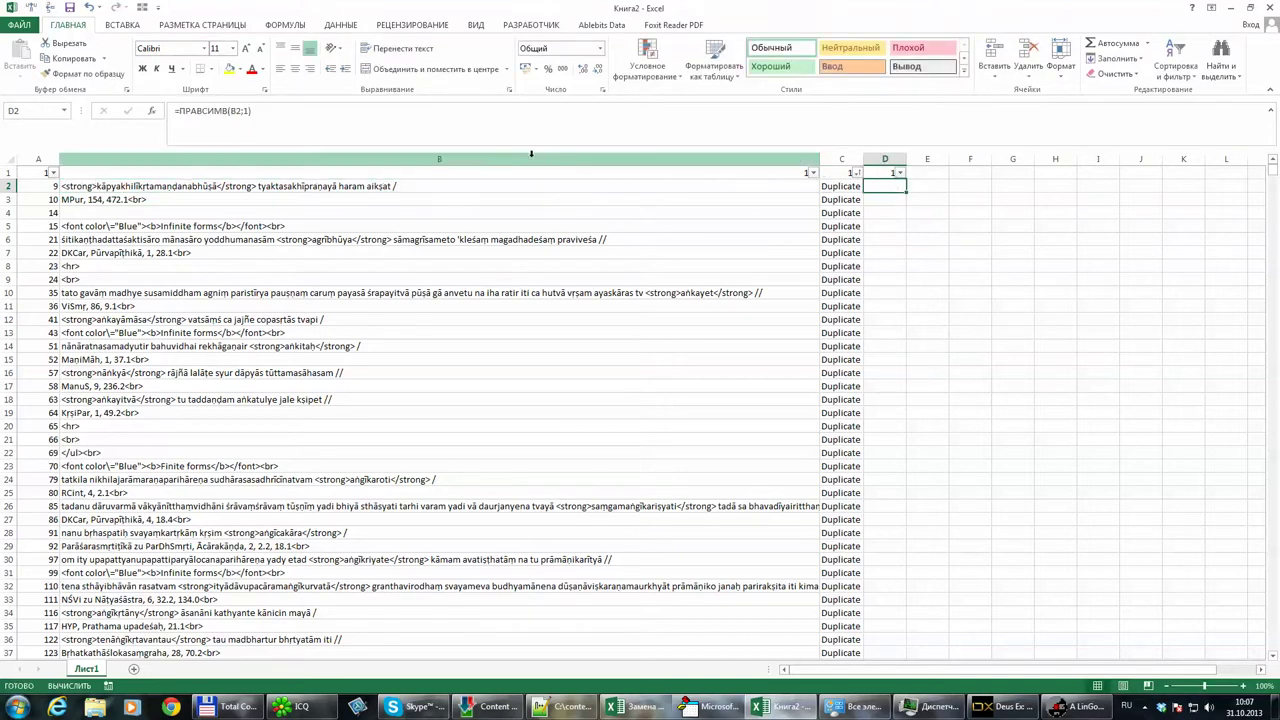
left_click(183, 112)
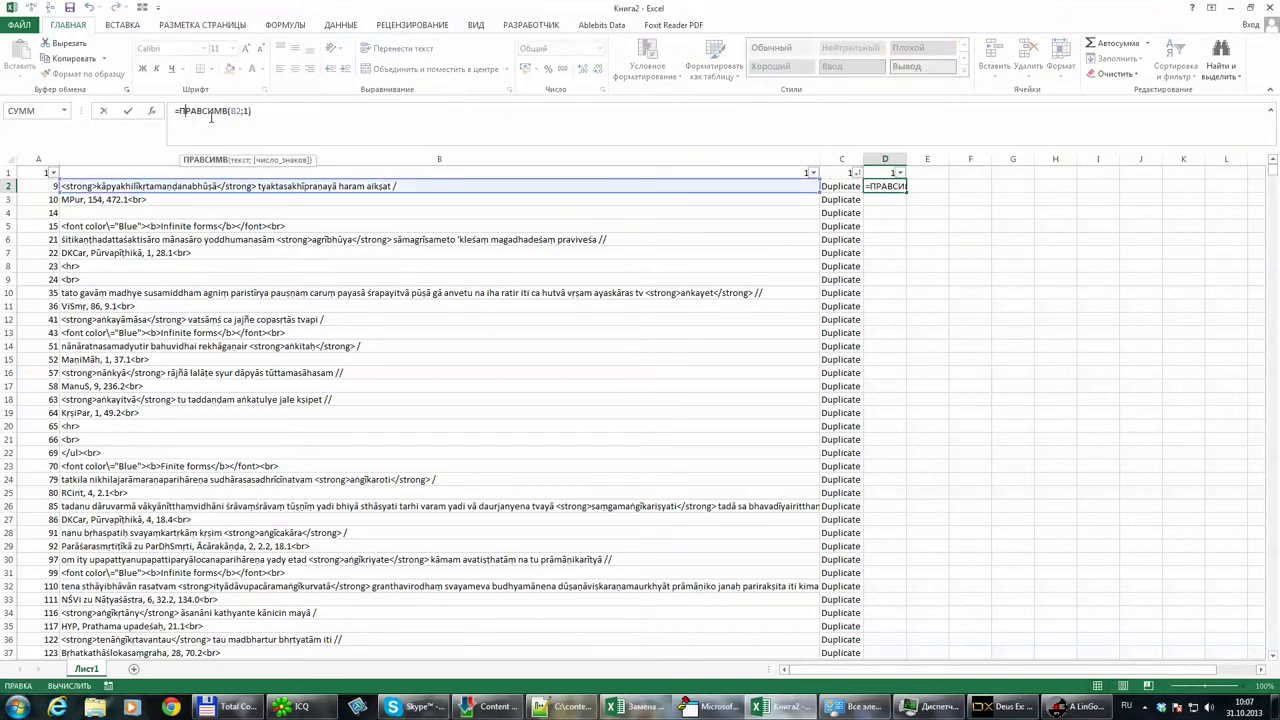
left_click(179, 111)
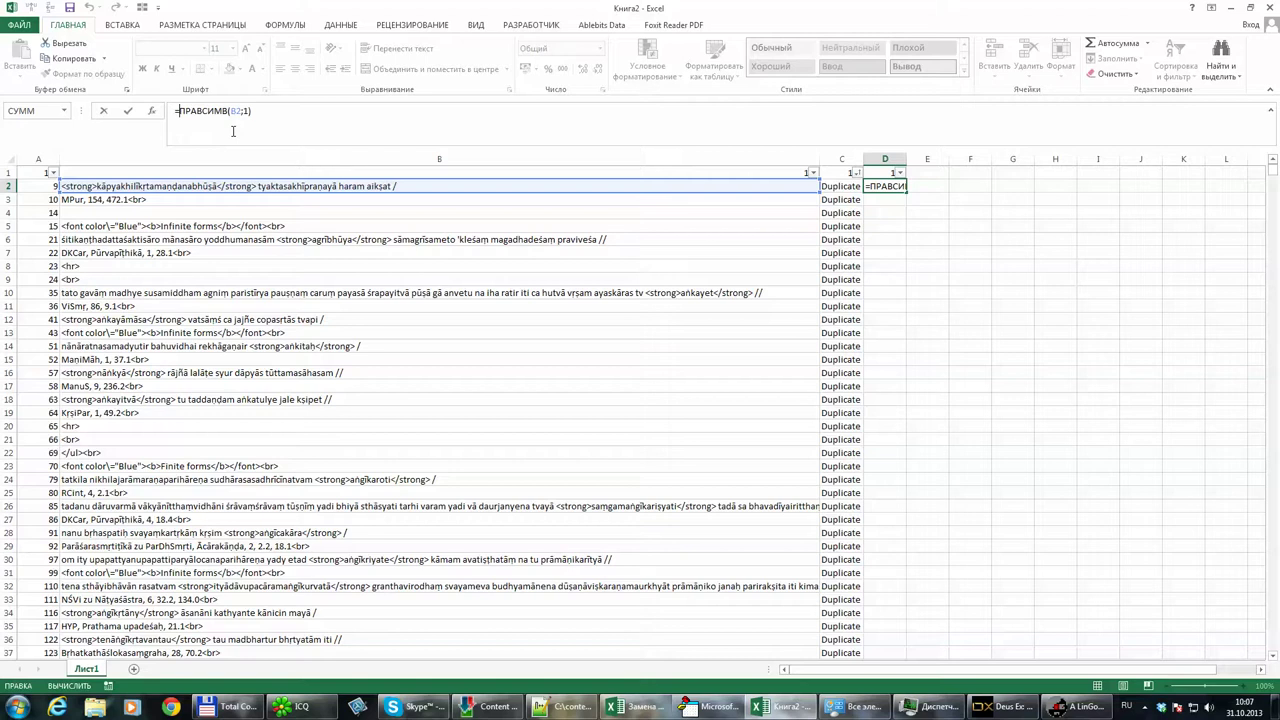
type("СЖ")
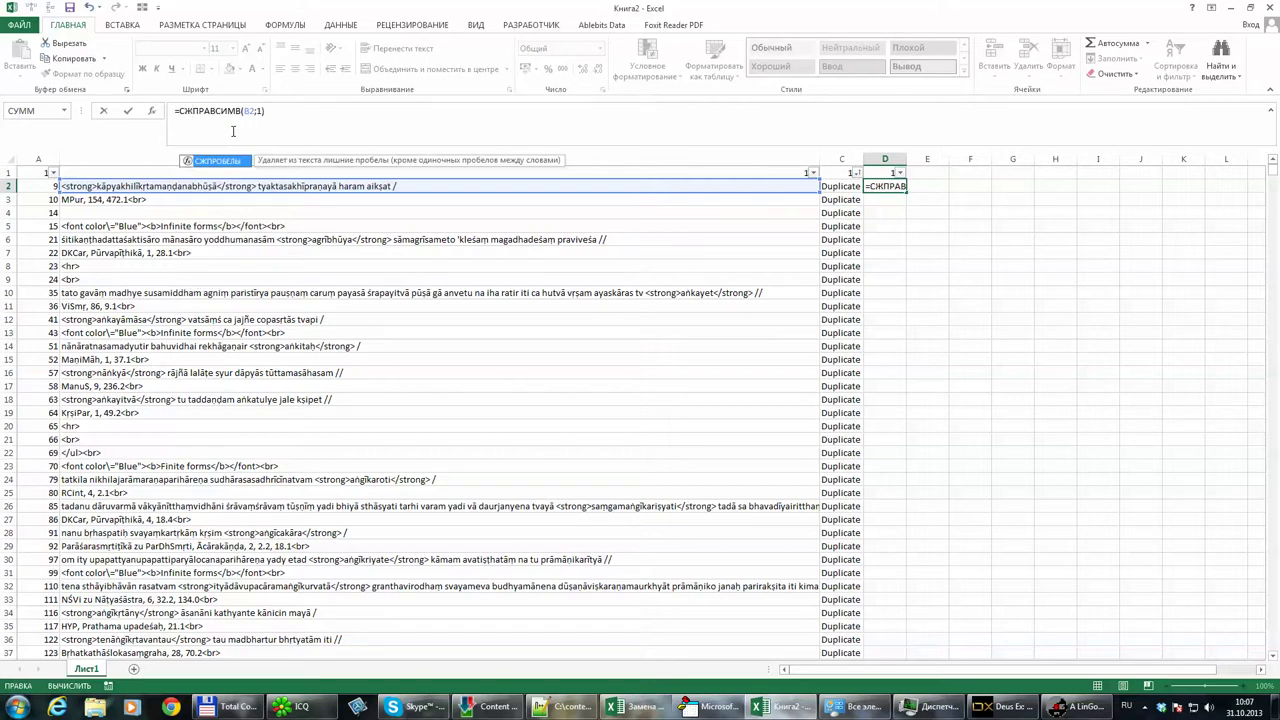
double_click(222, 161)
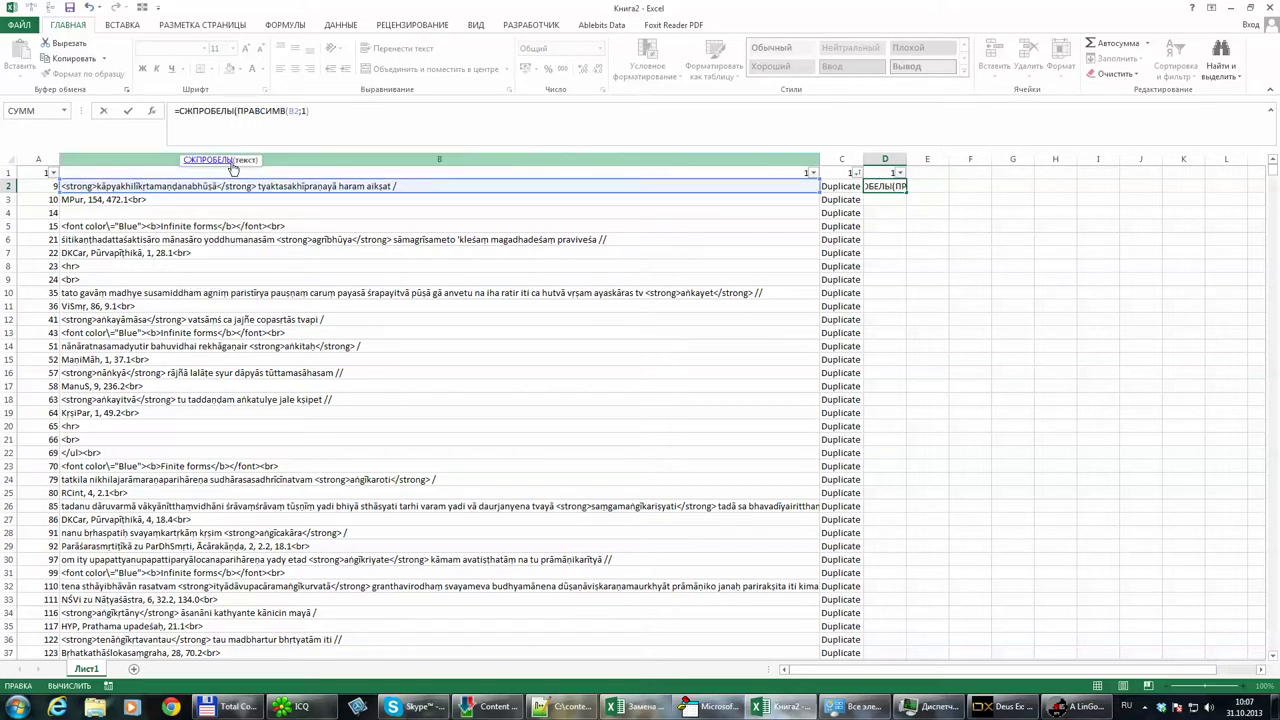
key("End")
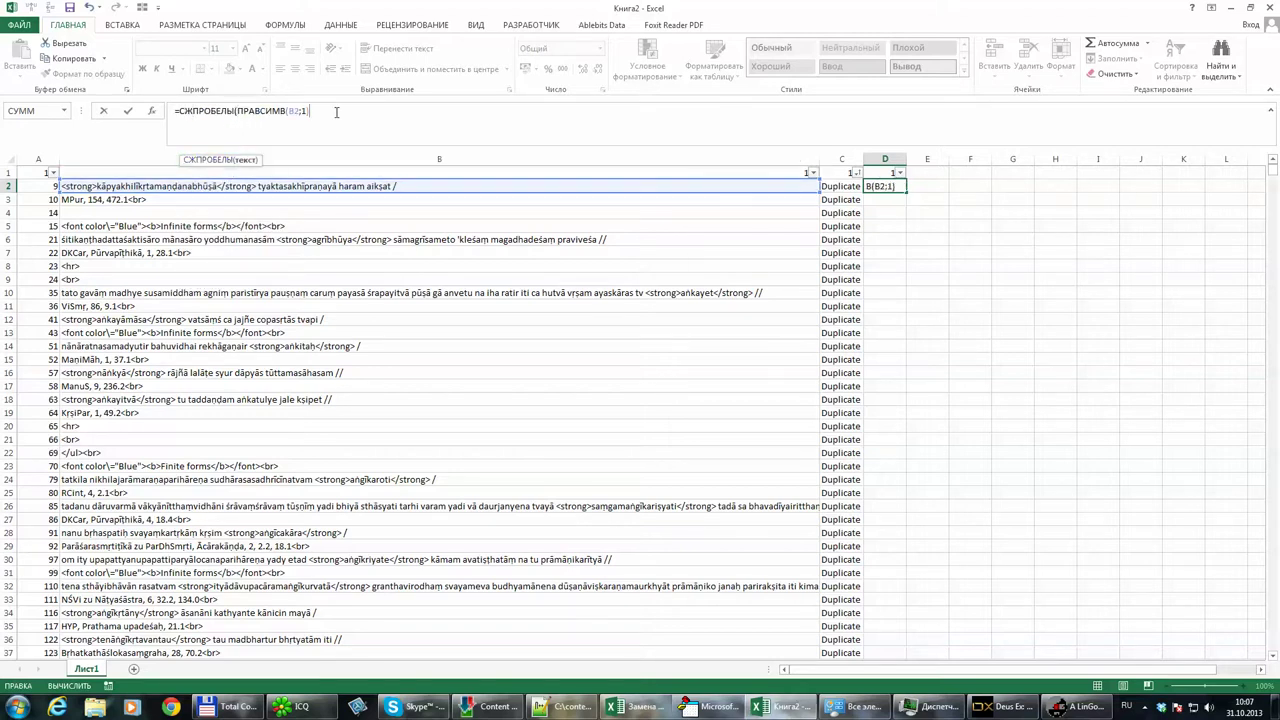
key("Return")
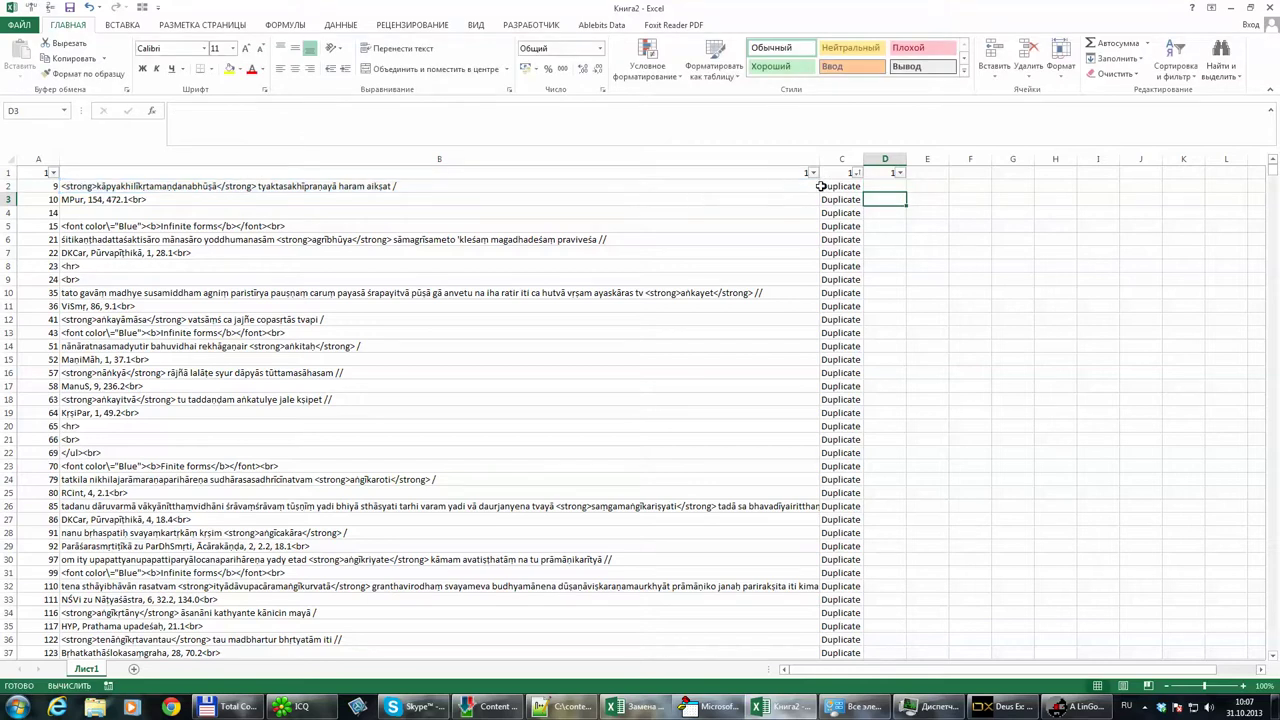
Rearrange D2's formula to =ПРАВСИМВ(СЖПРОБЕЛЫ(B2);1) so the spaces are trimmed before the last character is extracted
left_click(886, 186)
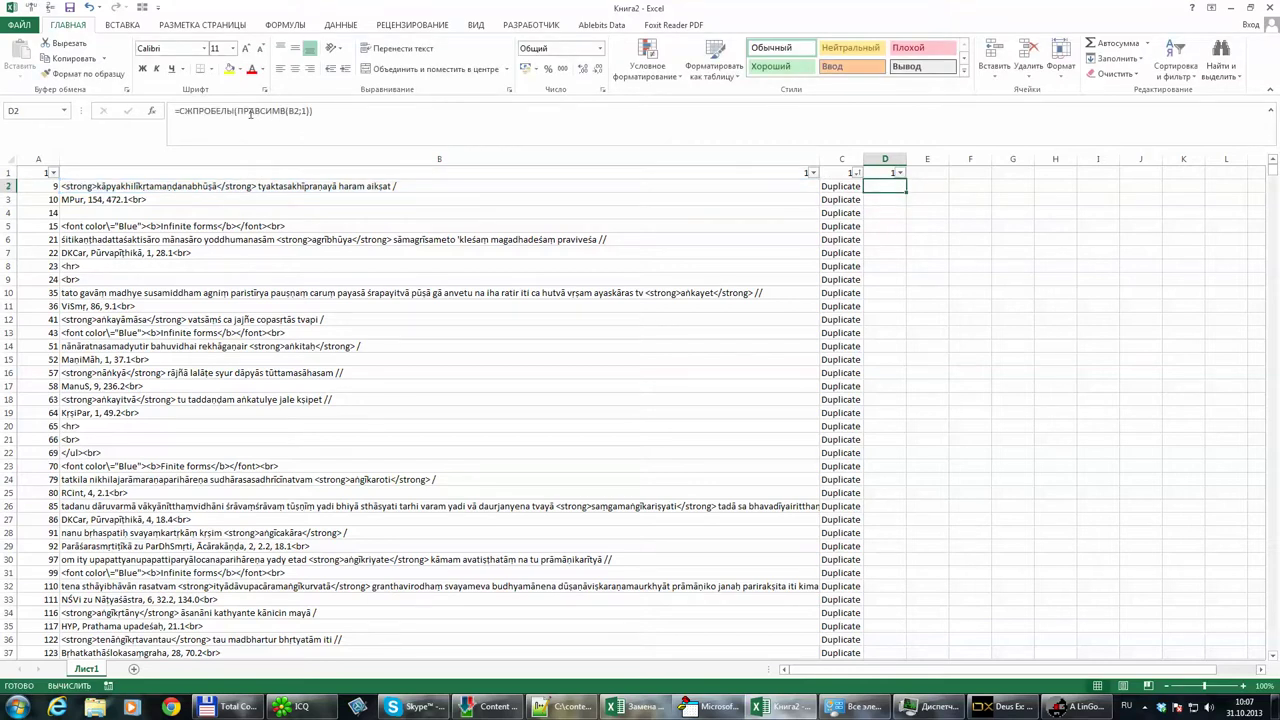
left_click(238, 112)
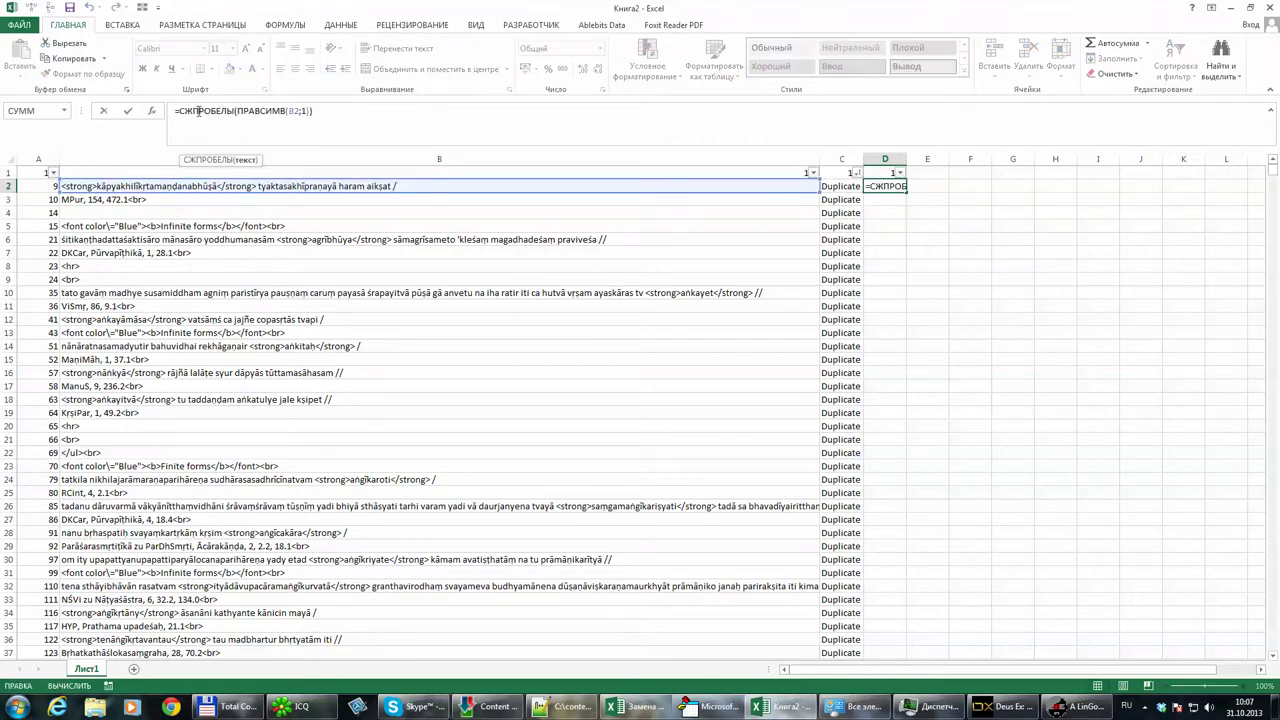
left_click_drag(179, 111, 246, 112)
key("Delete")
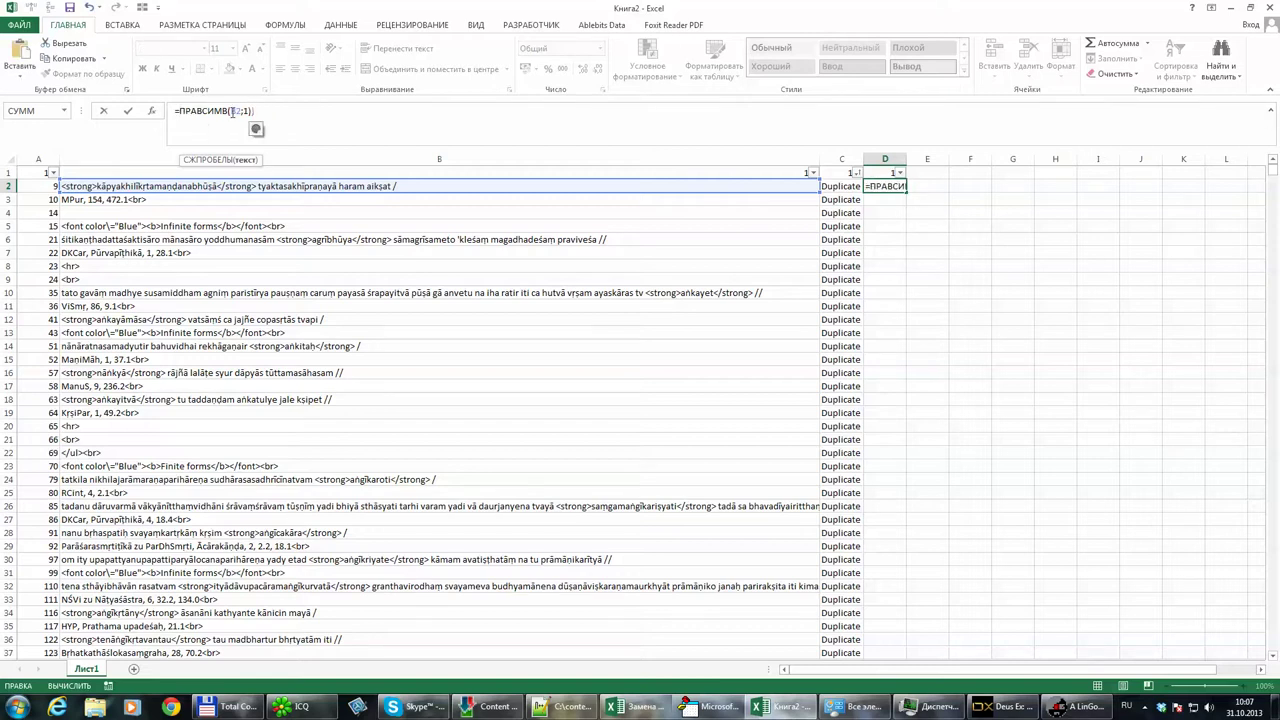
key("ctrl+v")
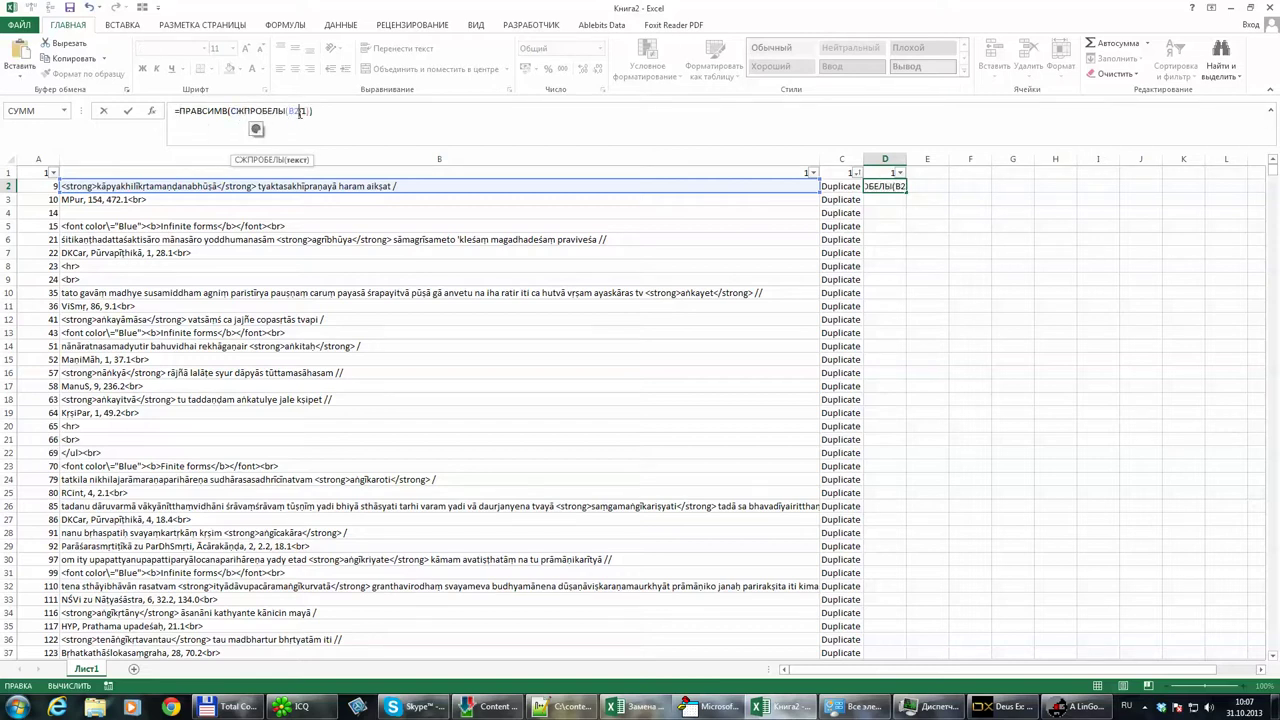
left_click(300, 112)
type(");1")
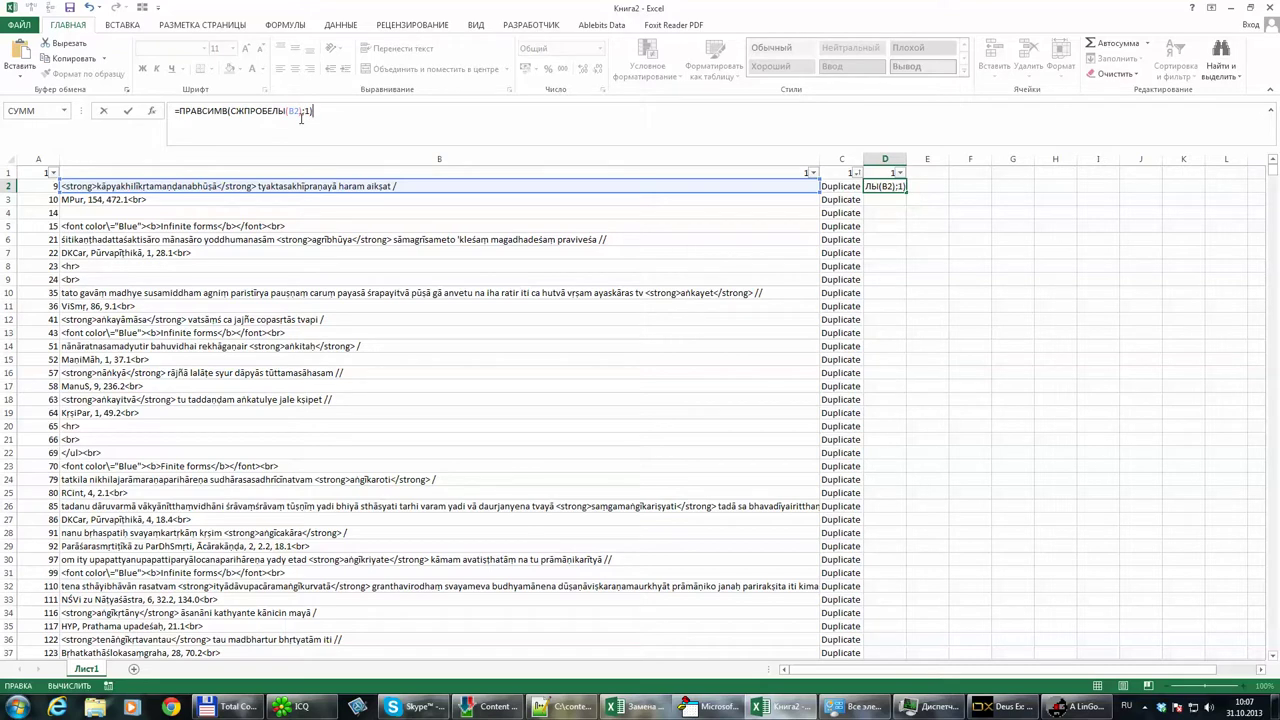
key("Return")
Copy the D2 formula into column D for all rows marked Duplicate, down to row 88123
left_click(888, 186)
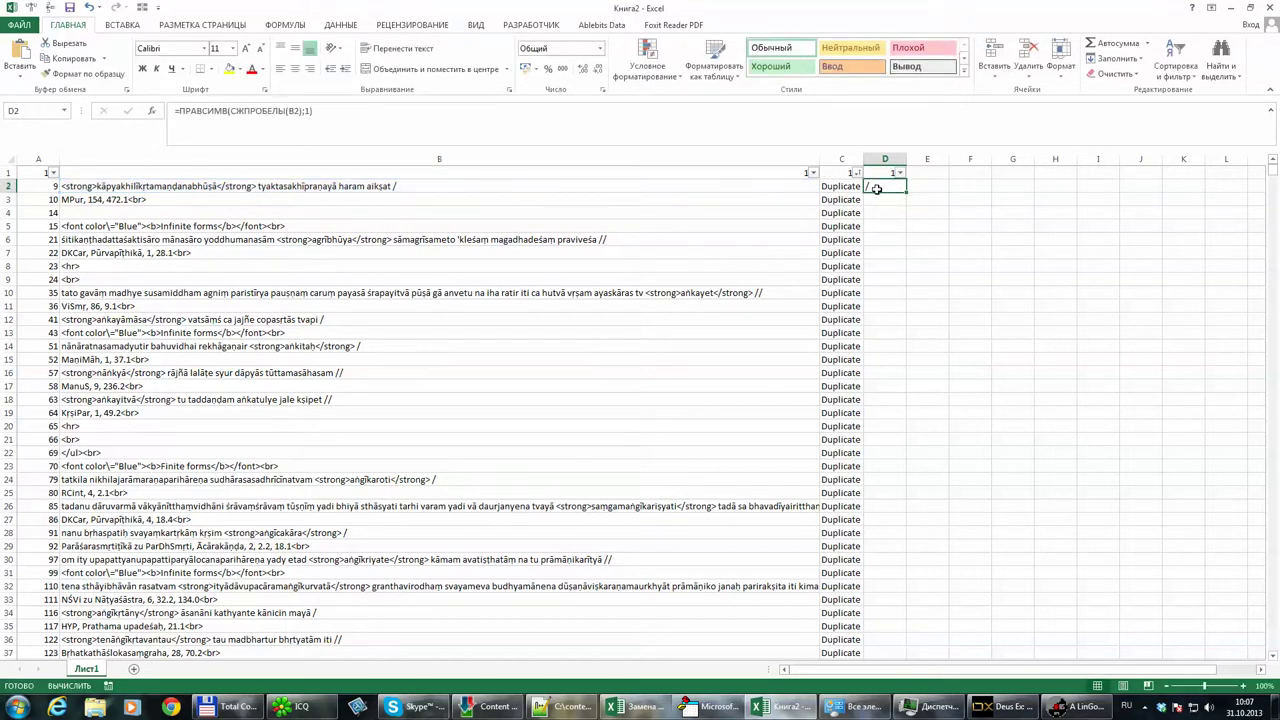
key("ctrl+c")
left_click(849, 188)
key("ctrl+Down")
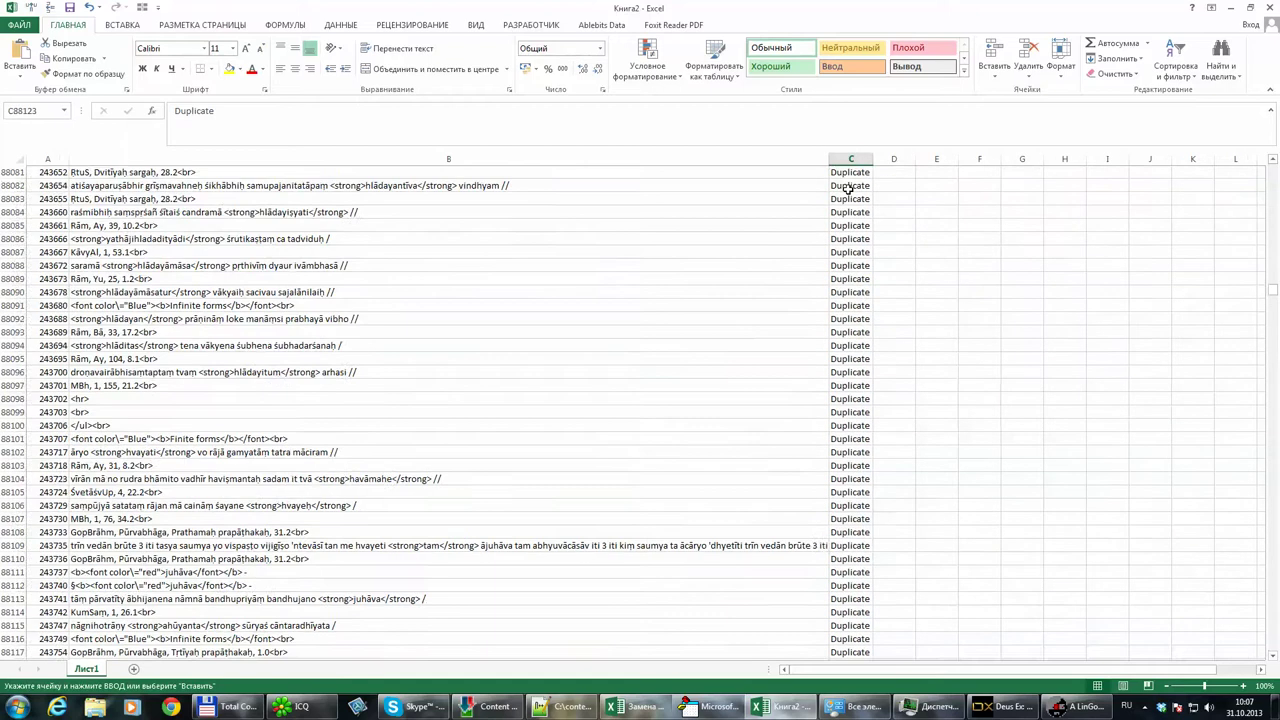
key("Right")
key("ctrl+shift+Up")
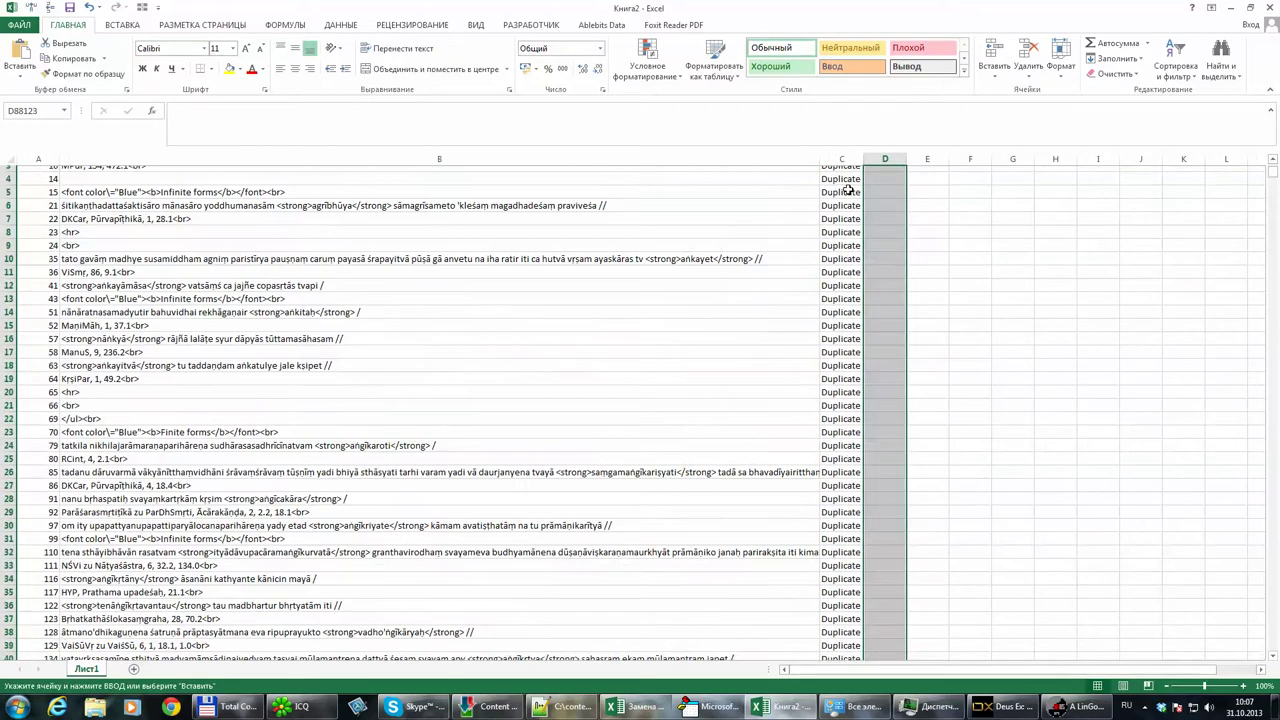
key("ctrl+v")
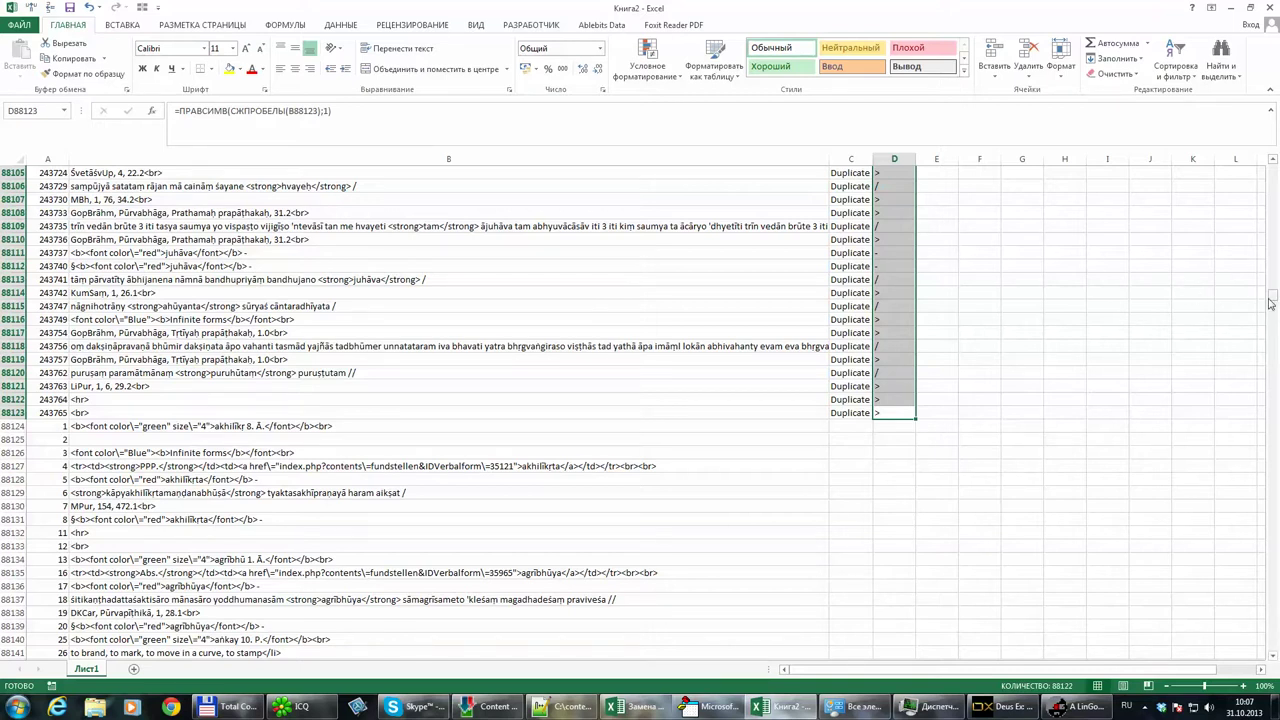
Copy D2 again and paste it over the filled range D2:D88123
left_click_drag(1270, 303, 1183, 149)
left_click(891, 189)
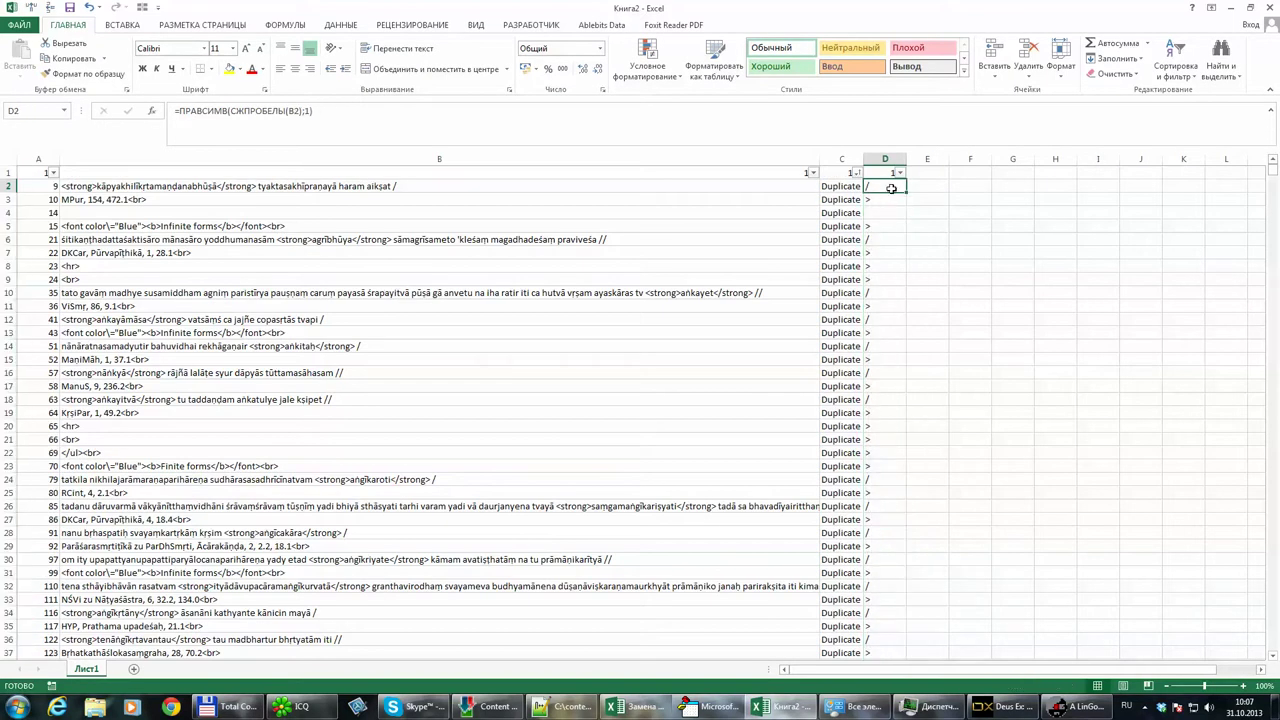
key("ctrl+c")
key("ctrl+shift+End")
key("ctrl+v")
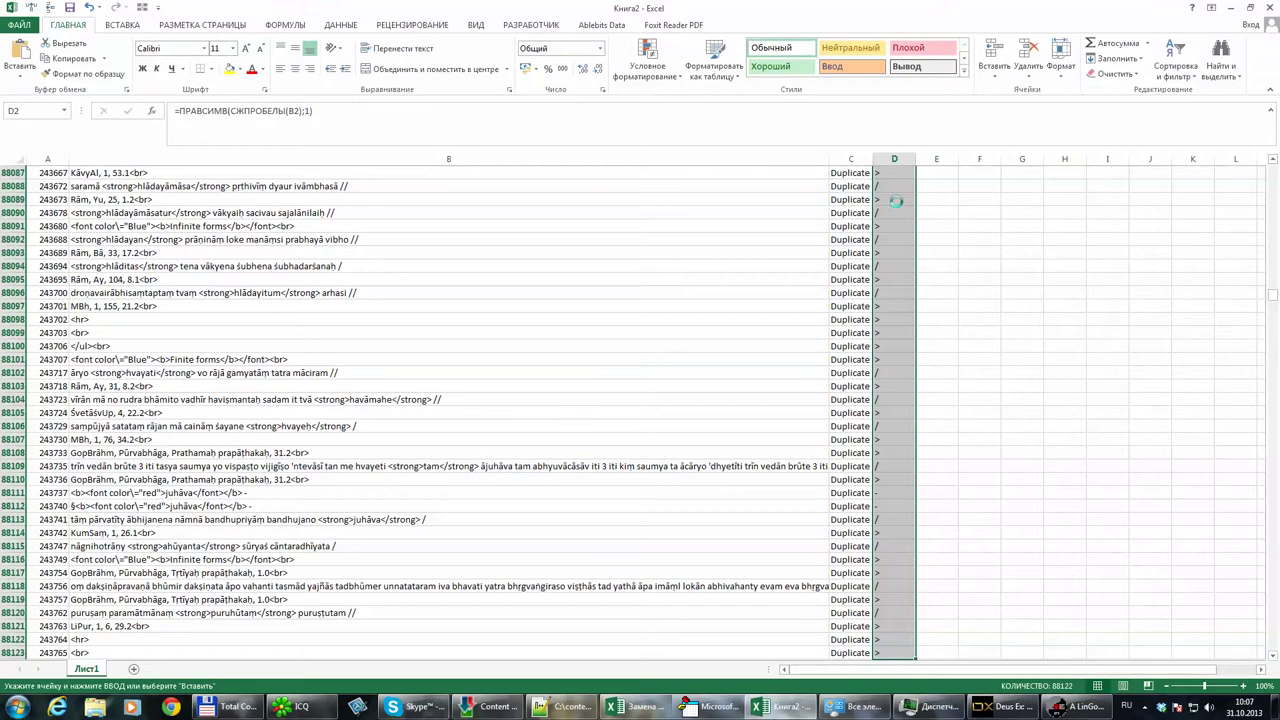
key("ctrl+BackSpace")
left_click(968, 364)
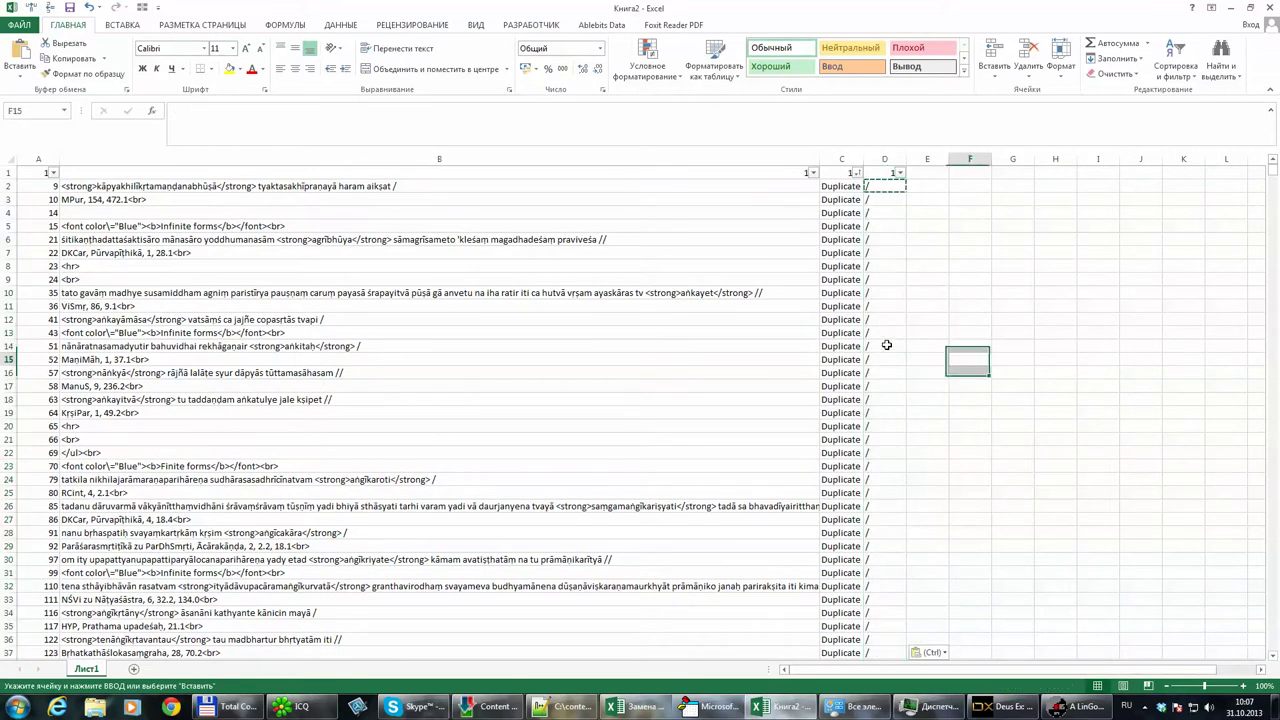
Cancel the copy mode and spot-check the formulas and extracted characters in the first rows of column D
left_click(888, 266)
left_click(889, 226)
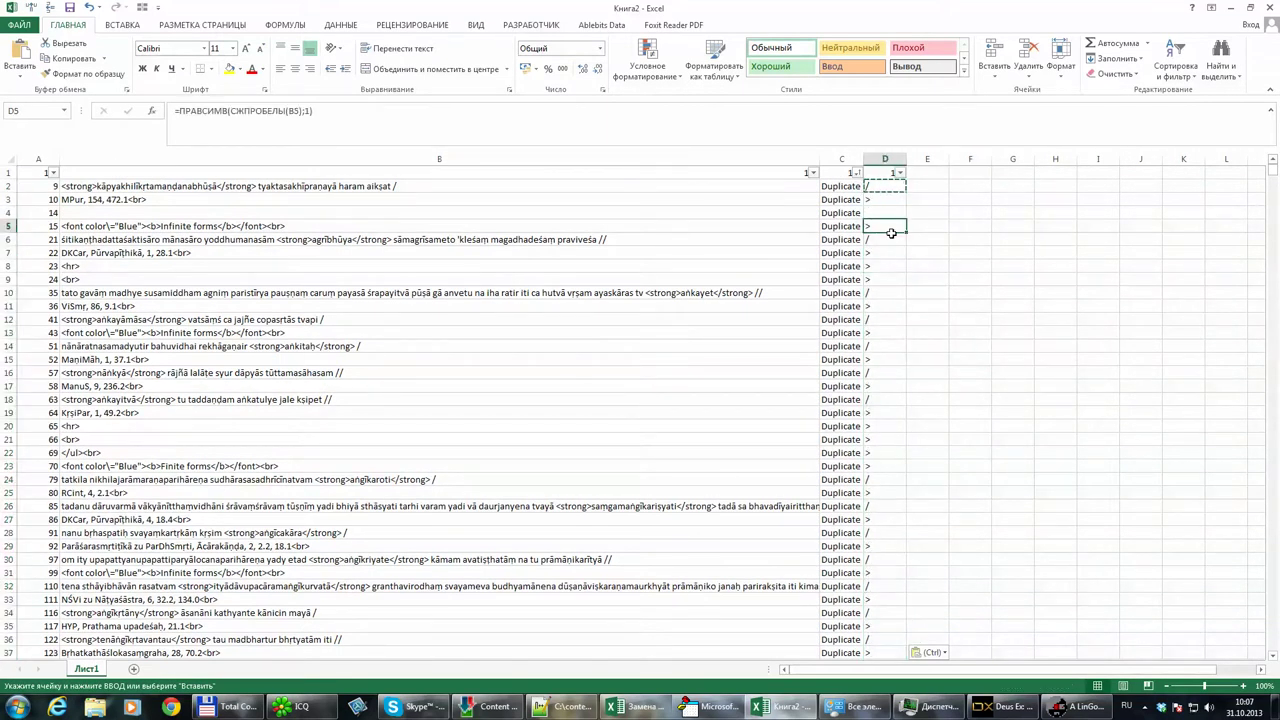
key("Escape")
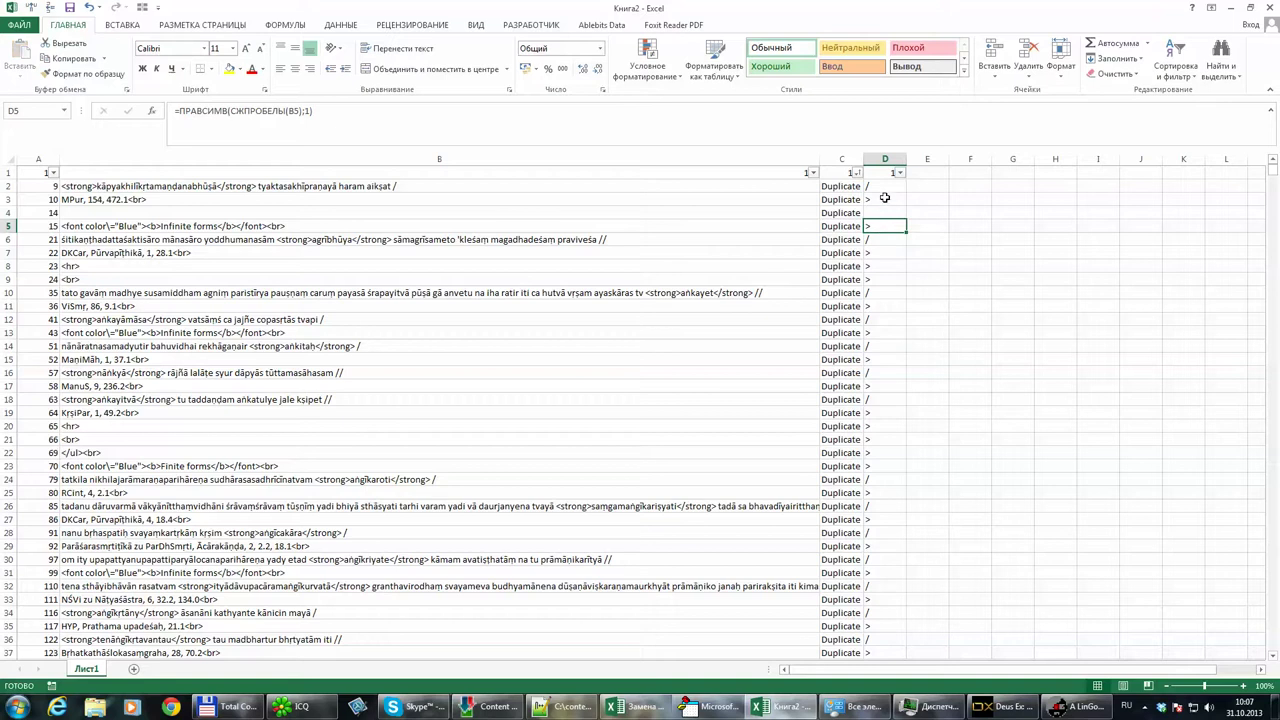
left_click(885, 199)
left_click(895, 264)
left_click(893, 228)
left_click(866, 187)
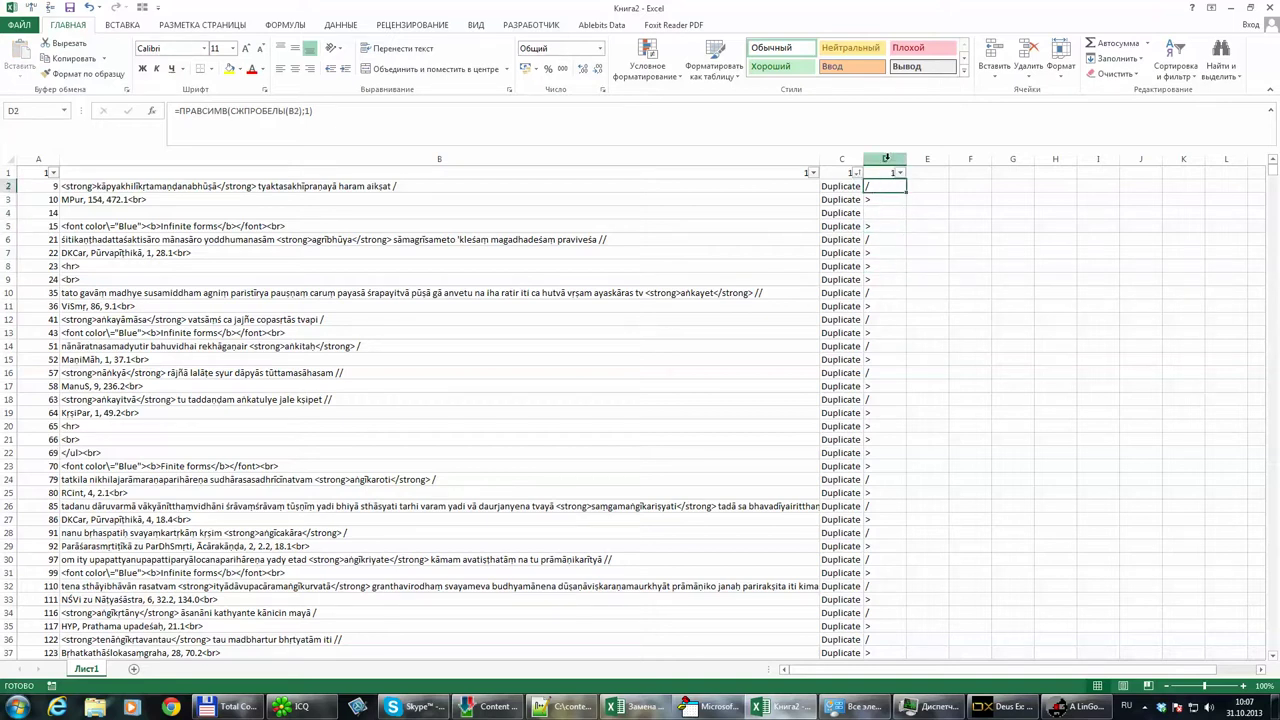
Copy all of column D and paste it over itself as values only, replacing the formulas
left_click(885, 162)
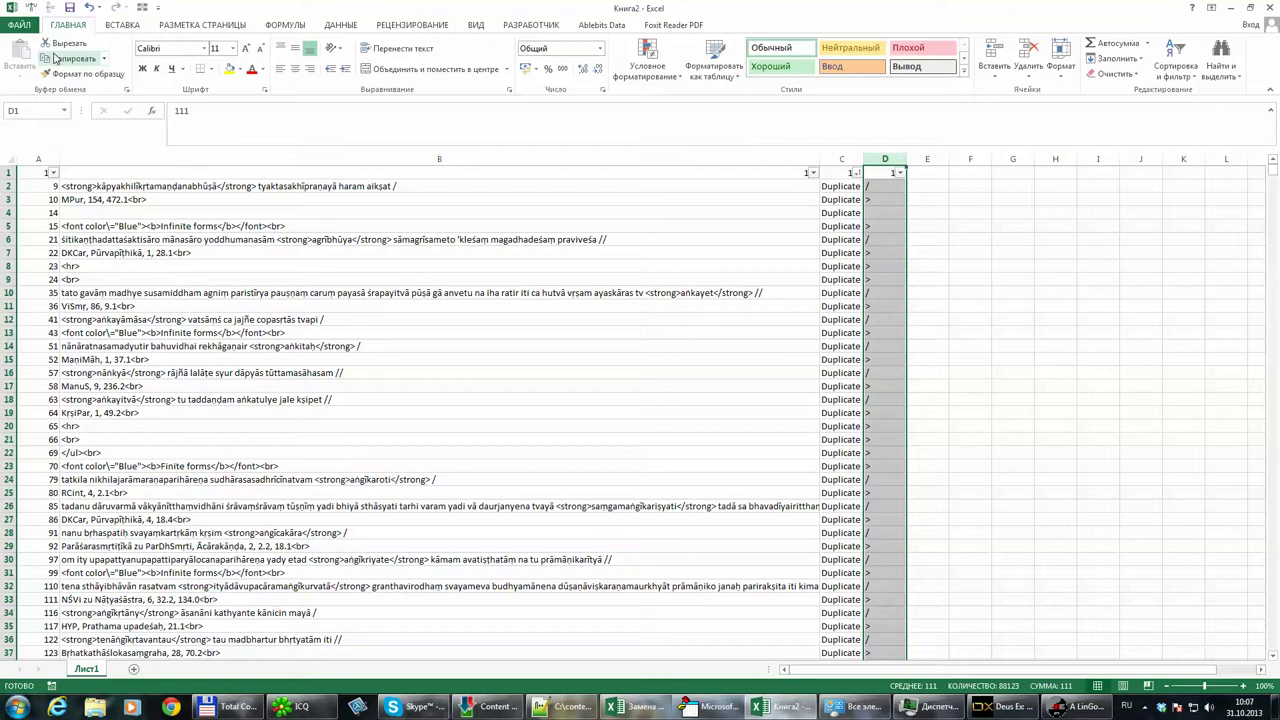
left_click(57, 58)
left_click(19, 70)
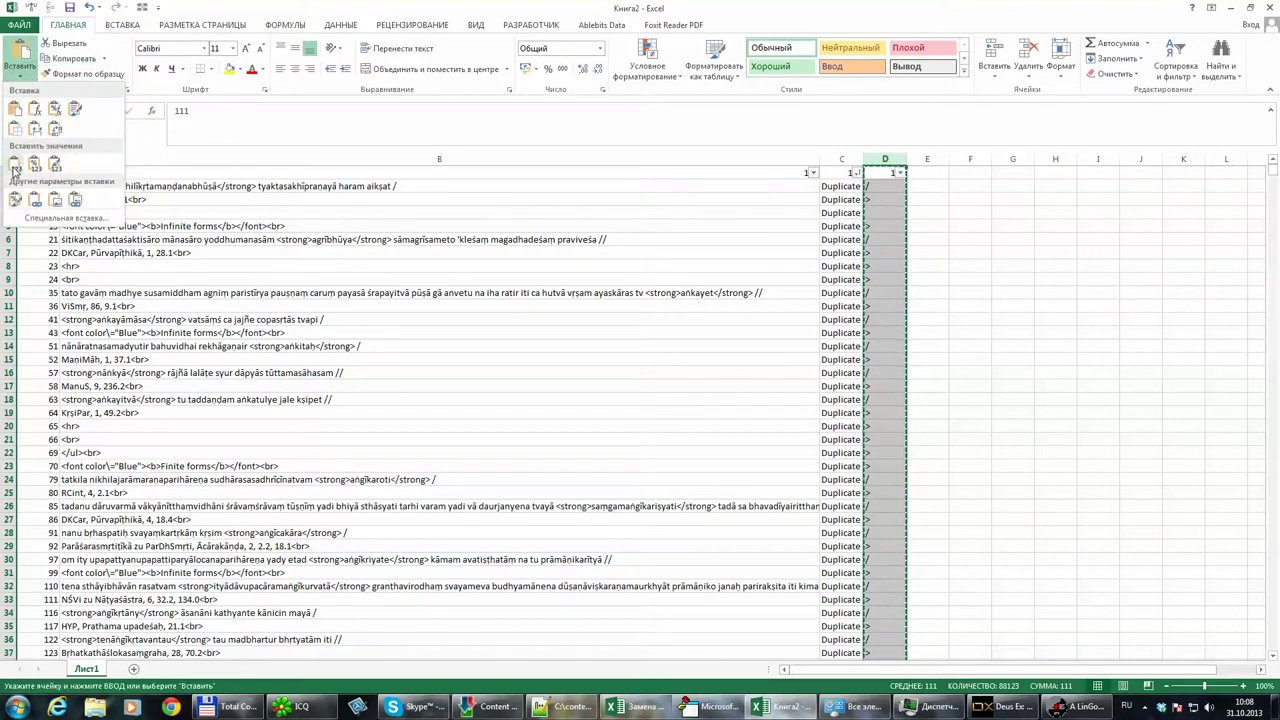
left_click(15, 167)
key("Down")
key("Down")
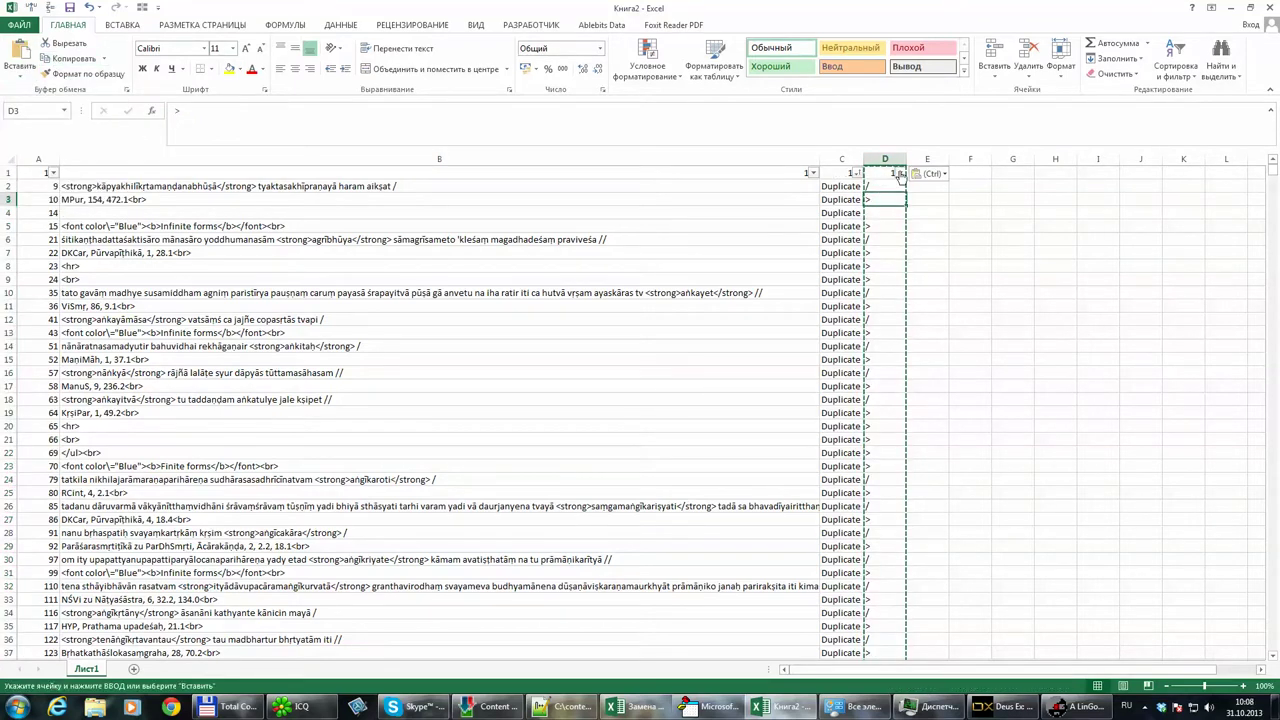
Examine the list of distinct last characters in column D's filter and the stored content of D2
left_click(899, 173)
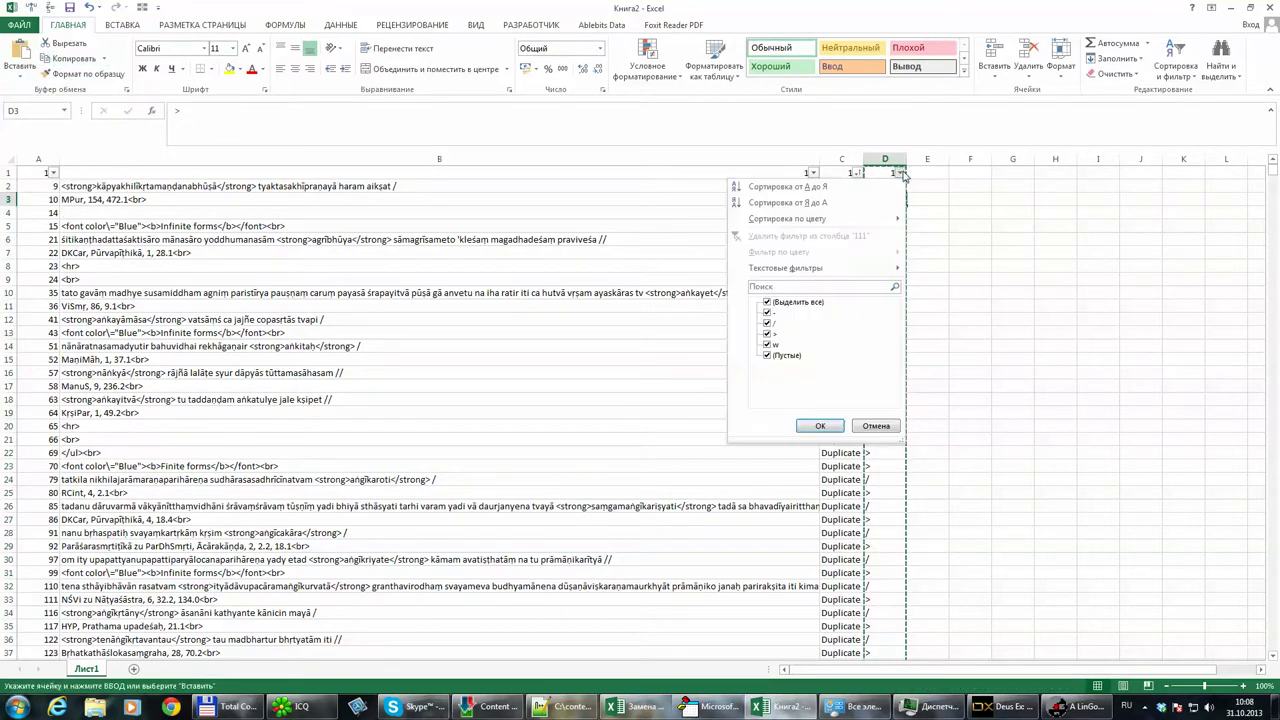
left_click(1008, 219)
left_click(899, 173)
left_click(928, 196)
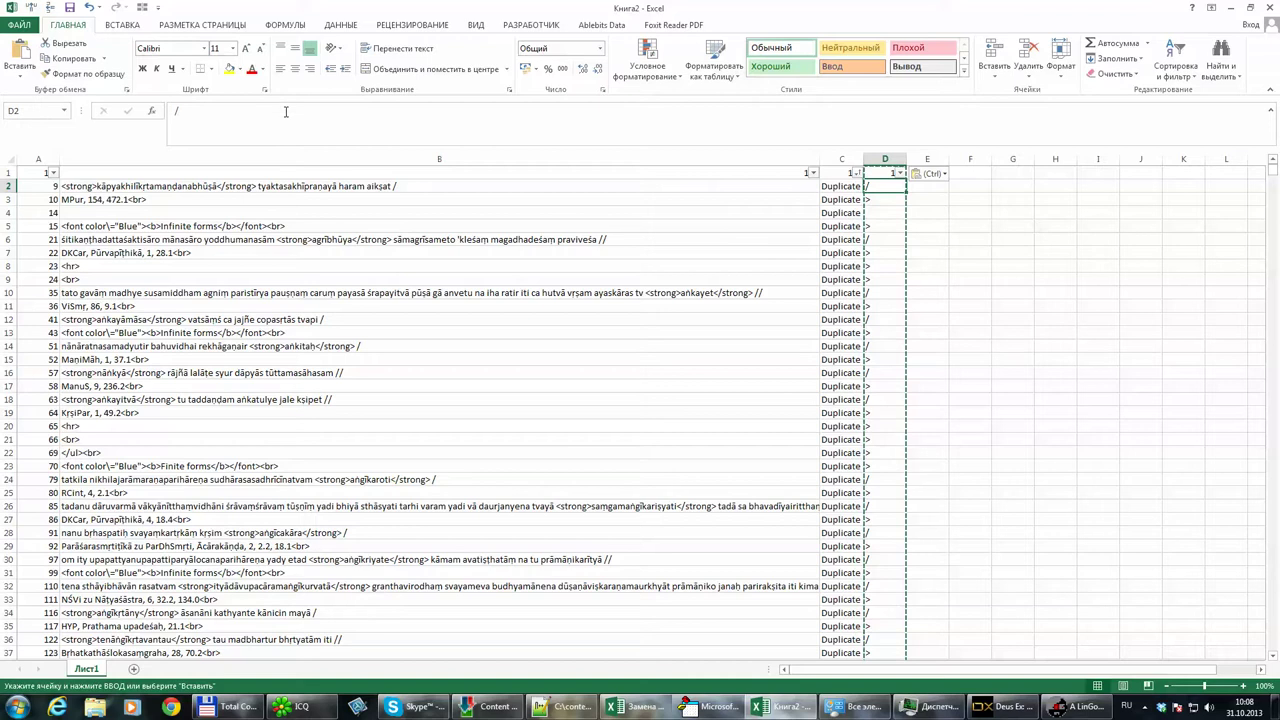
left_click(936, 188)
left_click(294, 114)
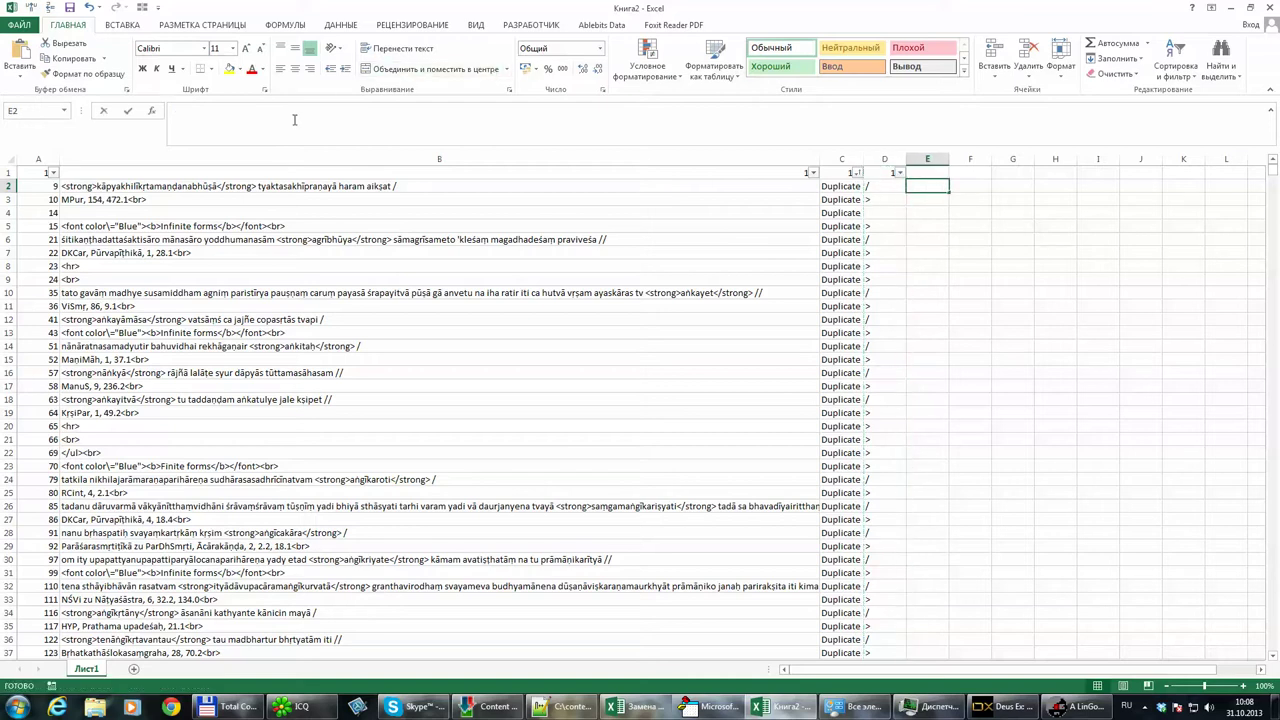
left_click(872, 190)
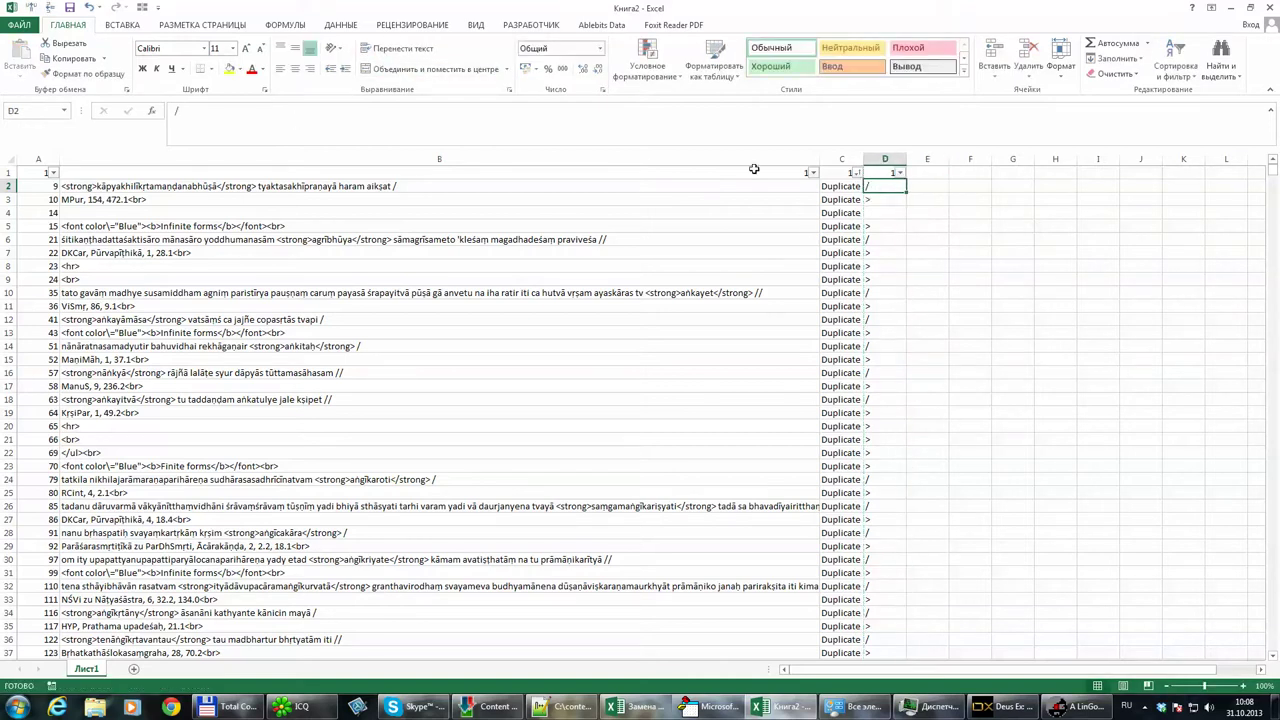
left_click(389, 123)
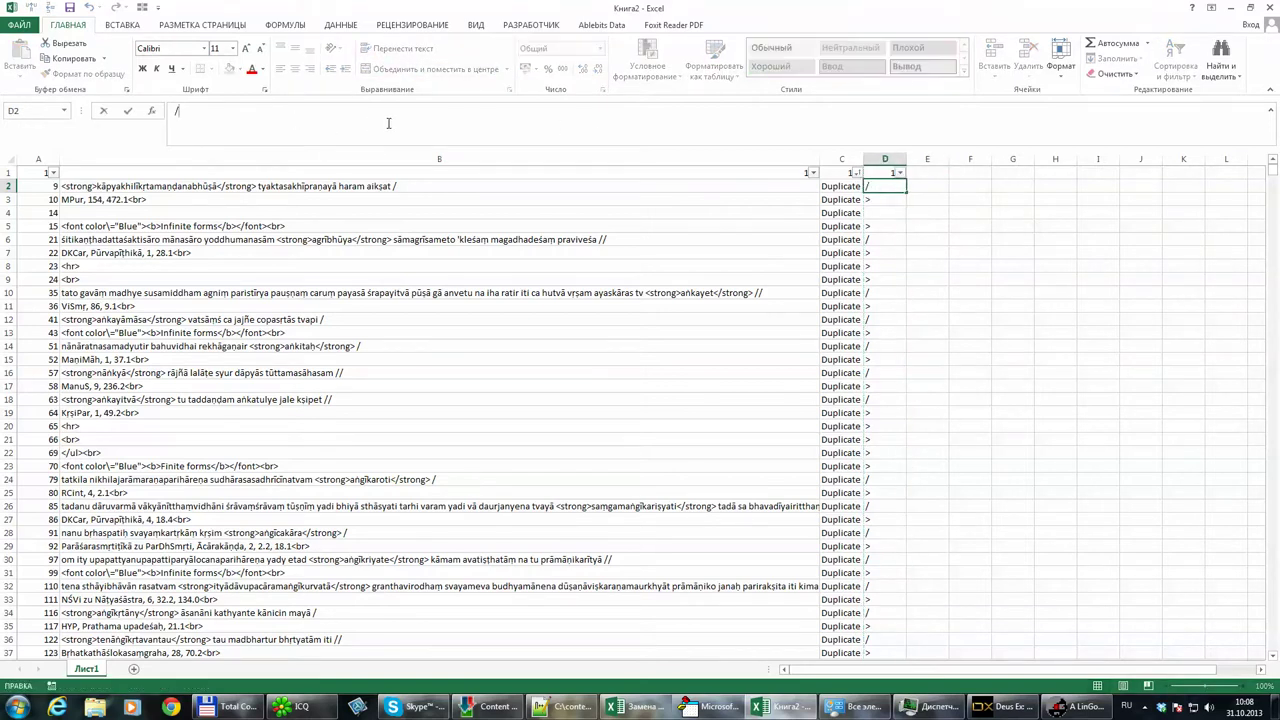
Undo the values-only paste in column D and select D2
key("Escape")
key("Up")
key("ctrl+space")
key("ctrl+c")
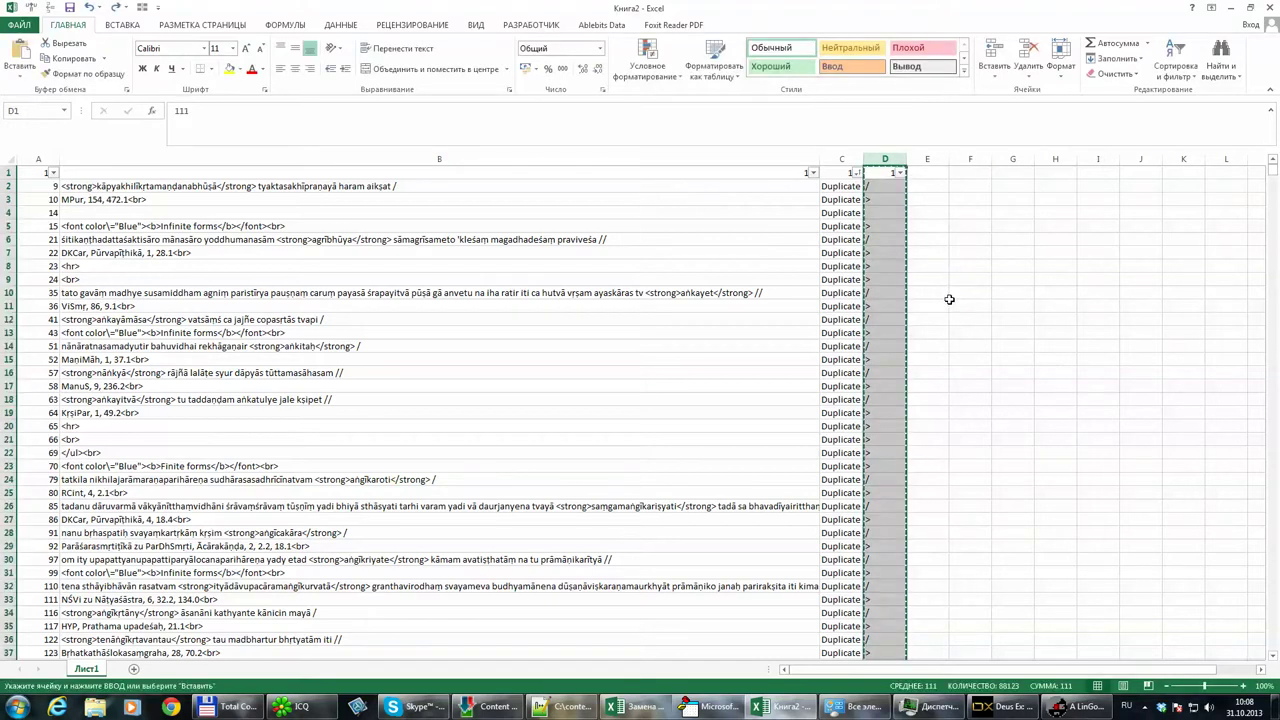
left_click_drag(888, 190, 886, 188)
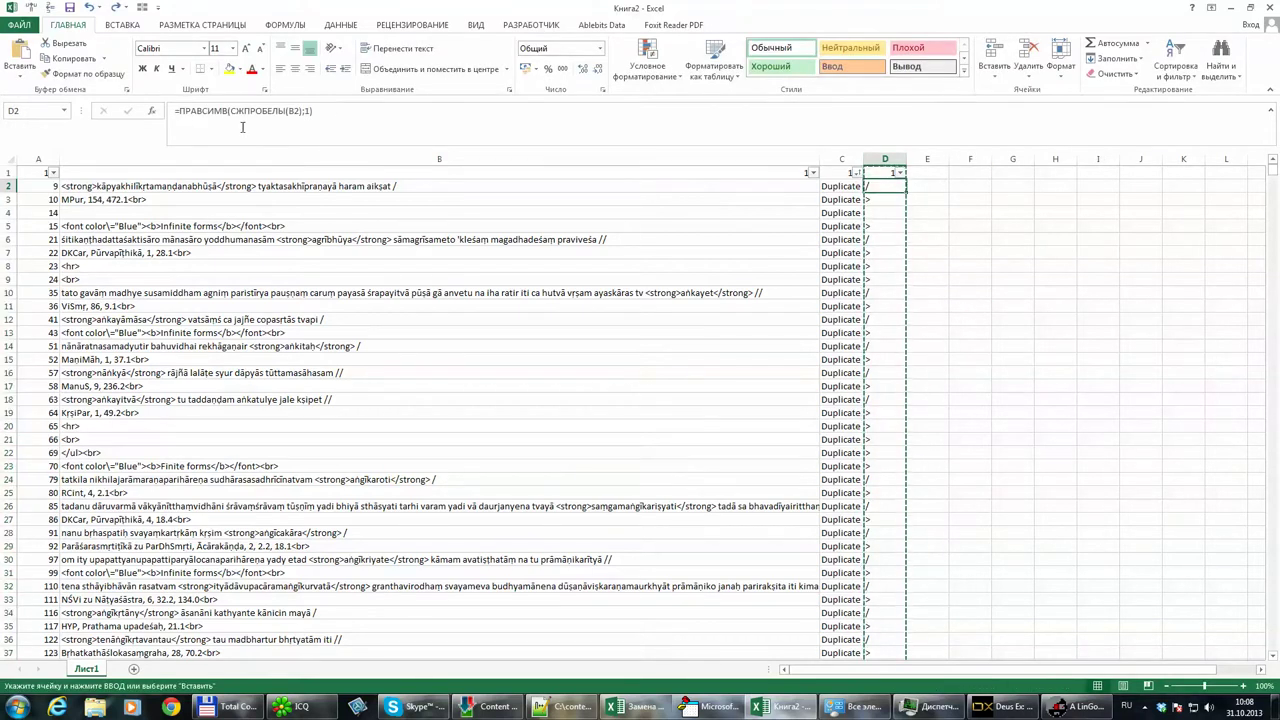
Wrap D2's formula in a condition: =ЕСЛИ(ПРАВСИМВ(СЖПРОБЕЛЫ(B2);1)="/";"1";"0")
left_click(180, 111)
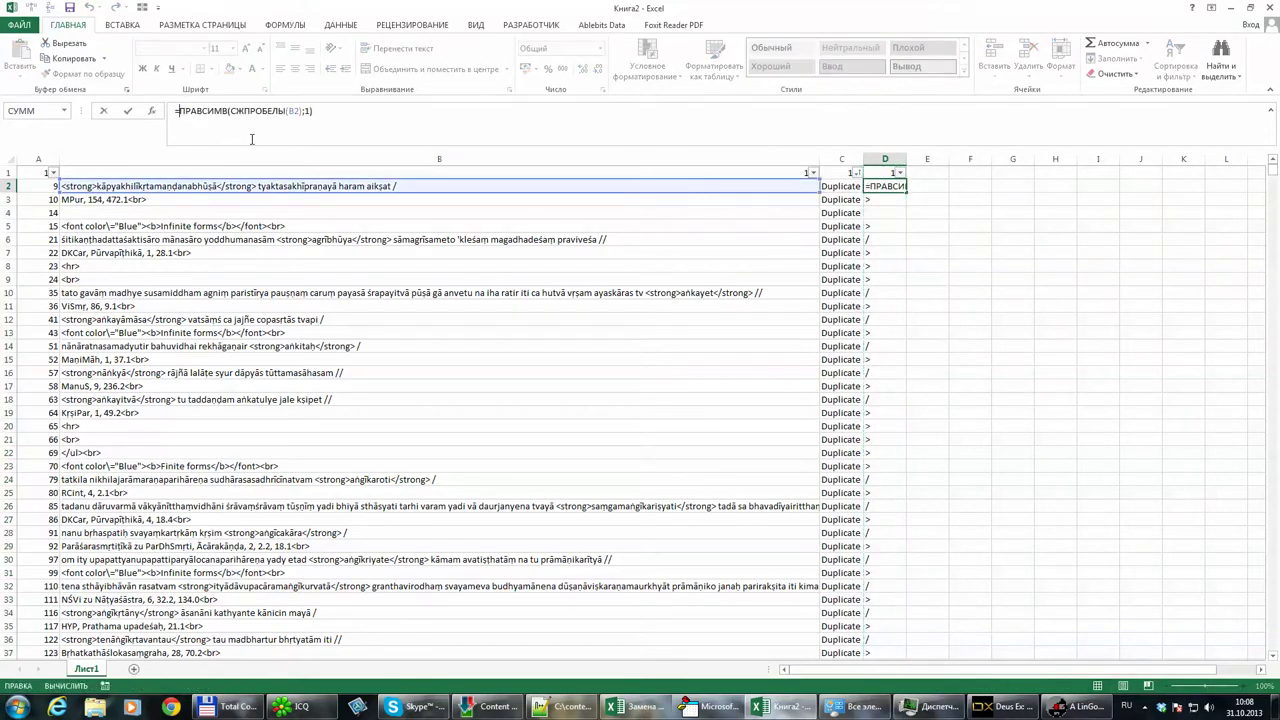
type("ЕСЛИ")
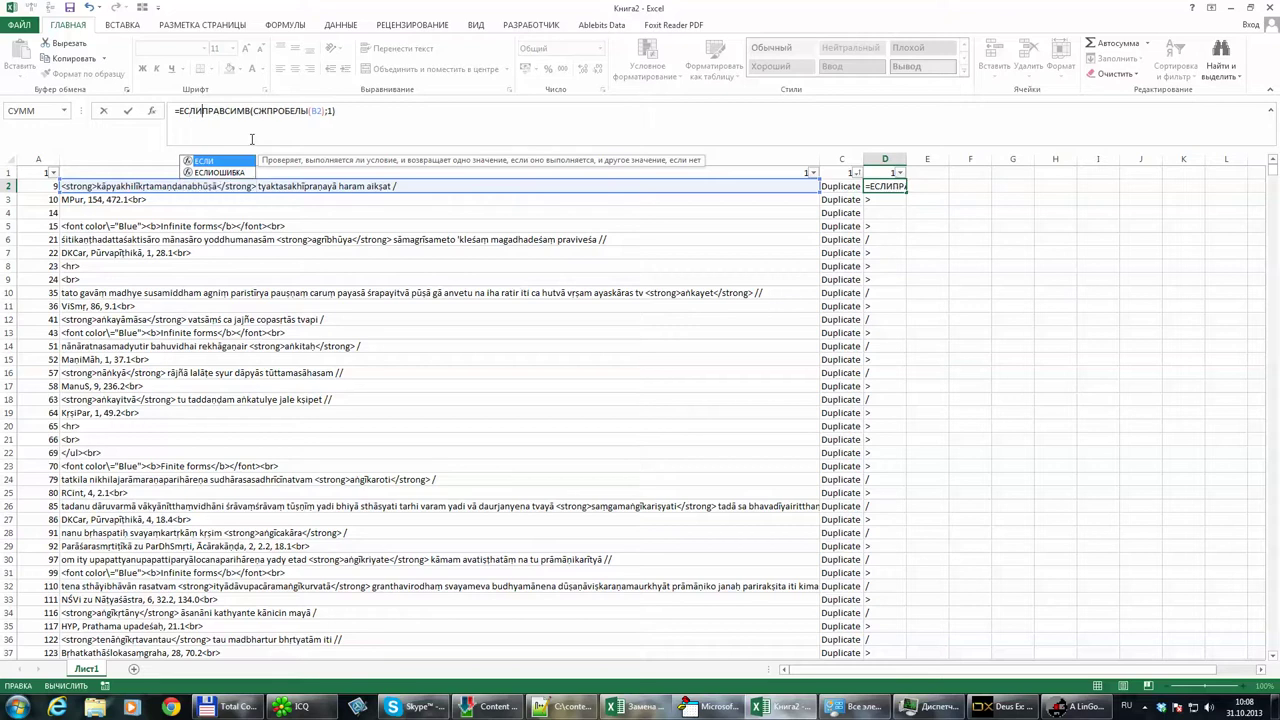
type("(")
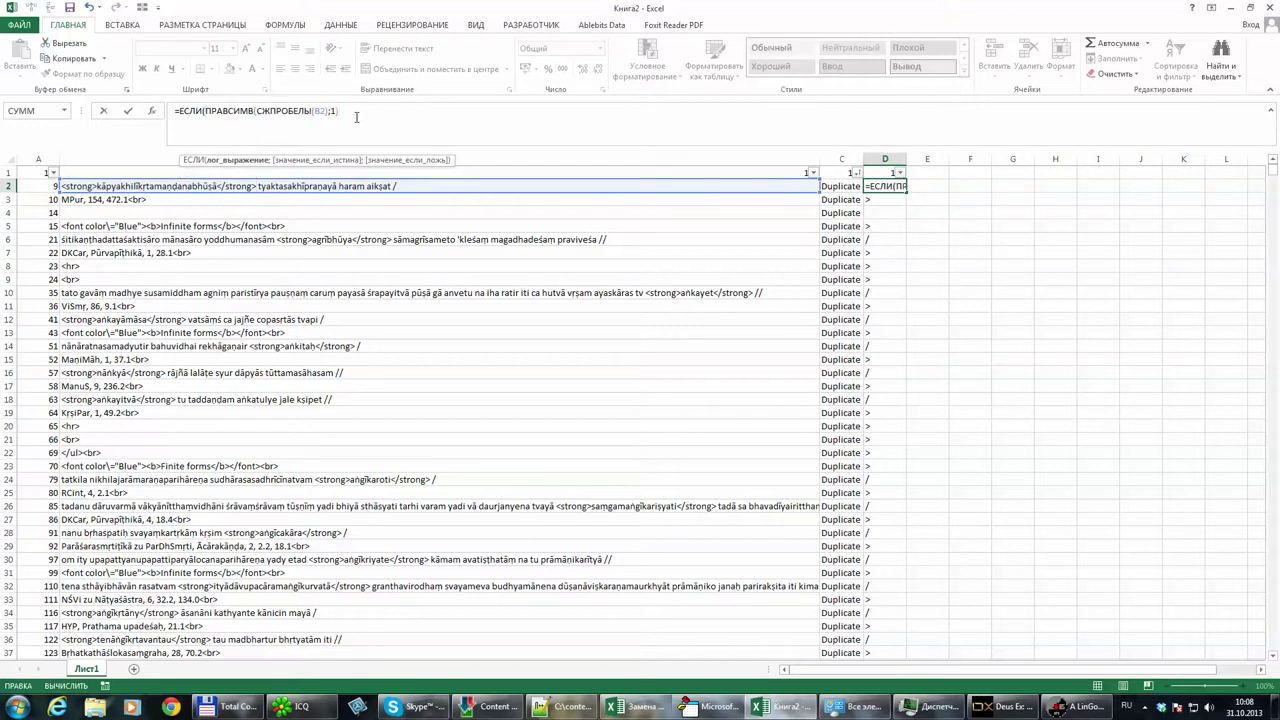
type("=ЭЭ")
key("BackSpace")
key("BackSpace")
type(";ЭЭ")
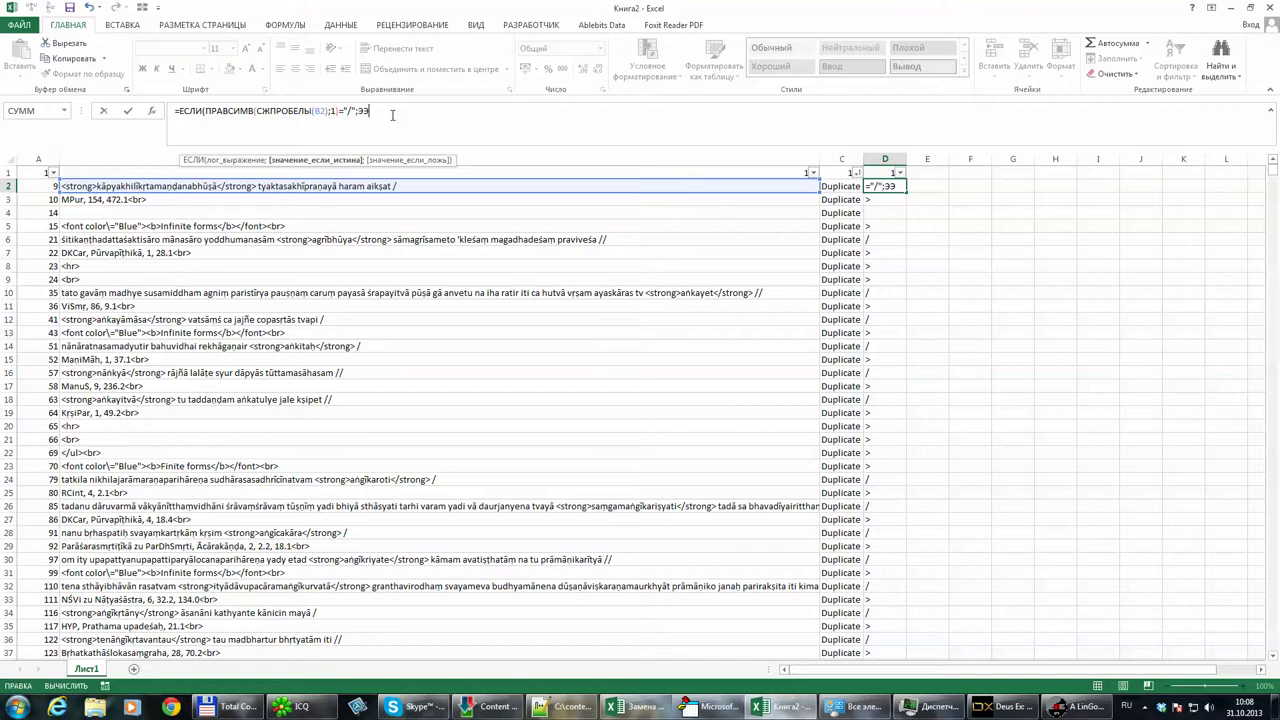
key("BackSpace")
type("\"")
type(";")
type("ЭЭ")
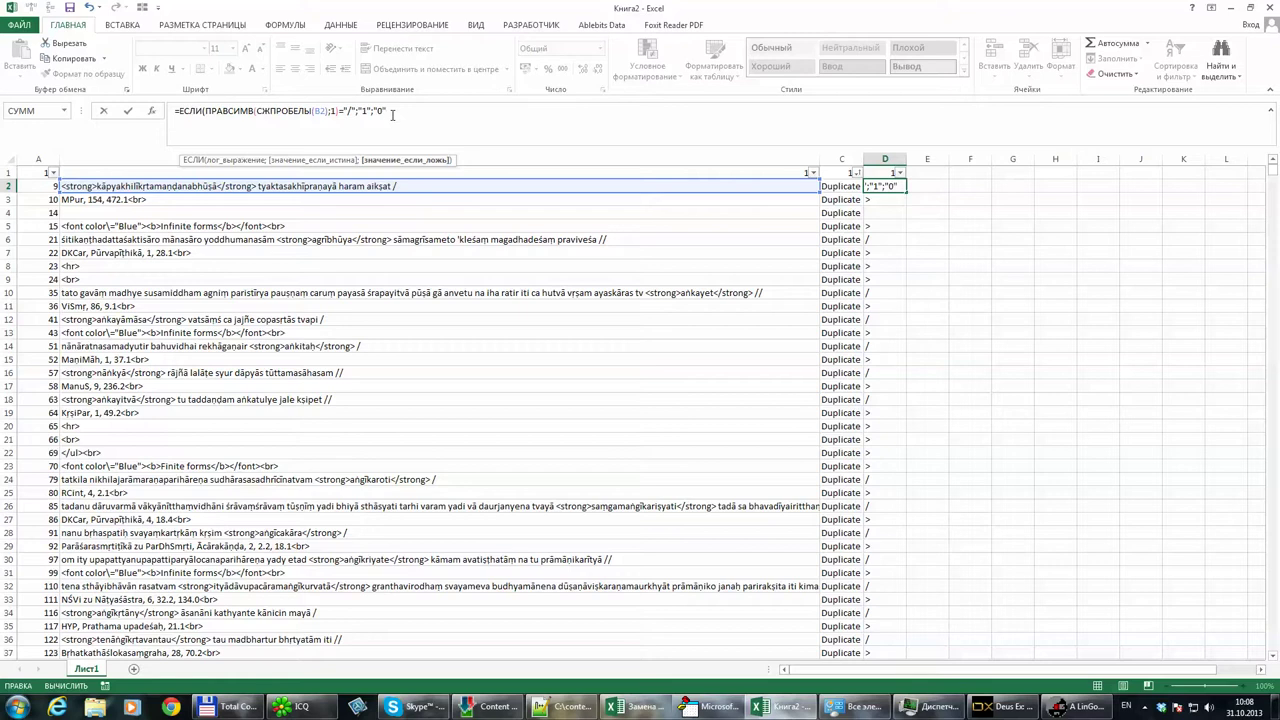
key("Return")
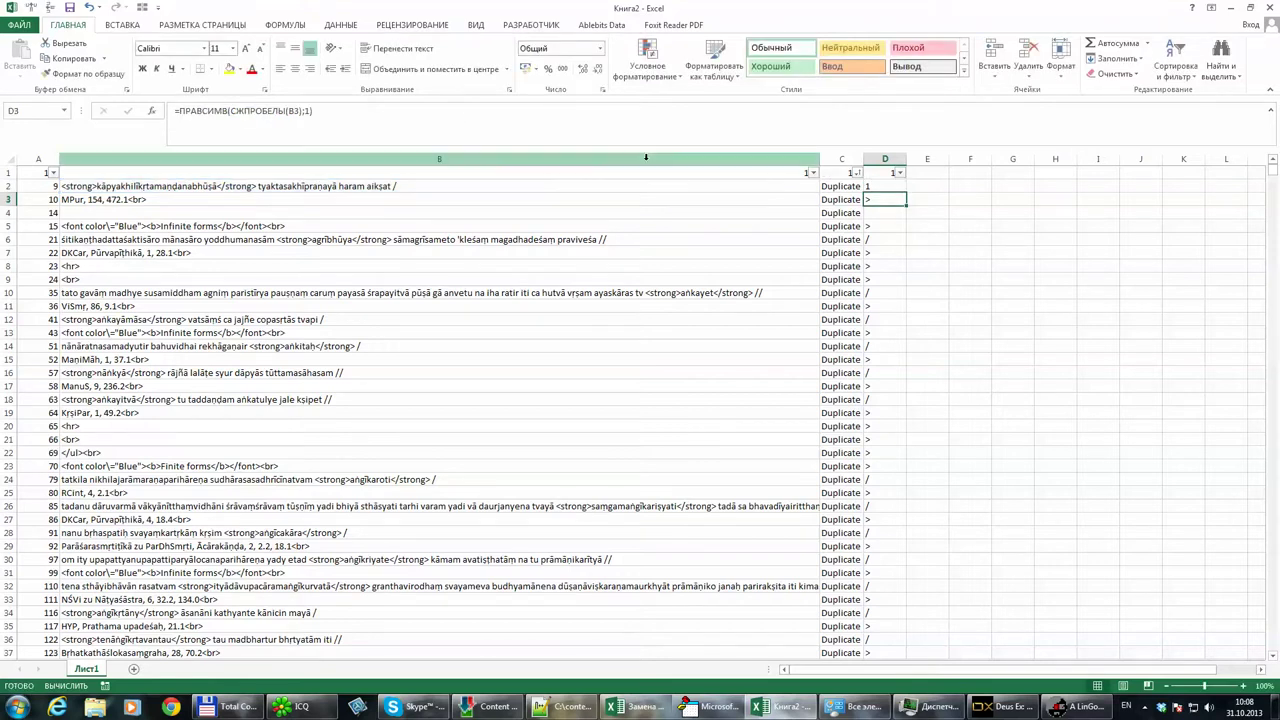
Fill the ЕСЛИ formula from D2 down column D to row 88123 and spot-check a few rows
left_click(892, 187)
double_click(909, 192)
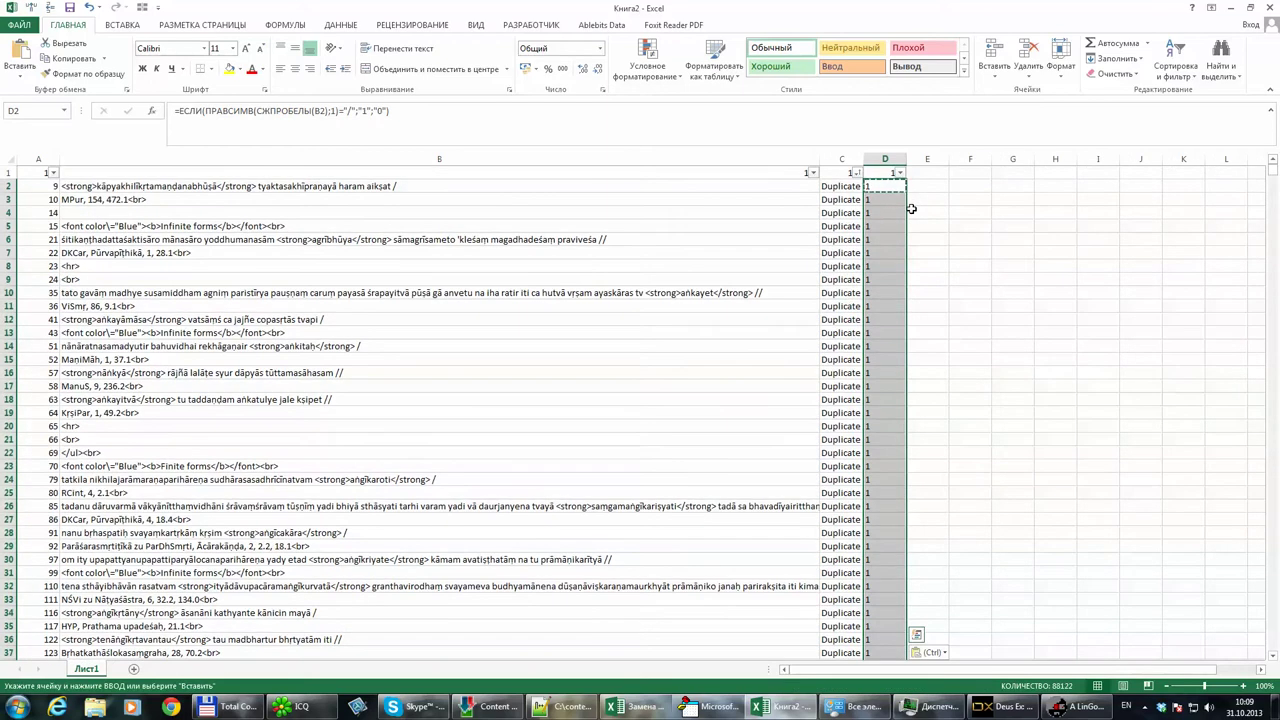
left_click(884, 213)
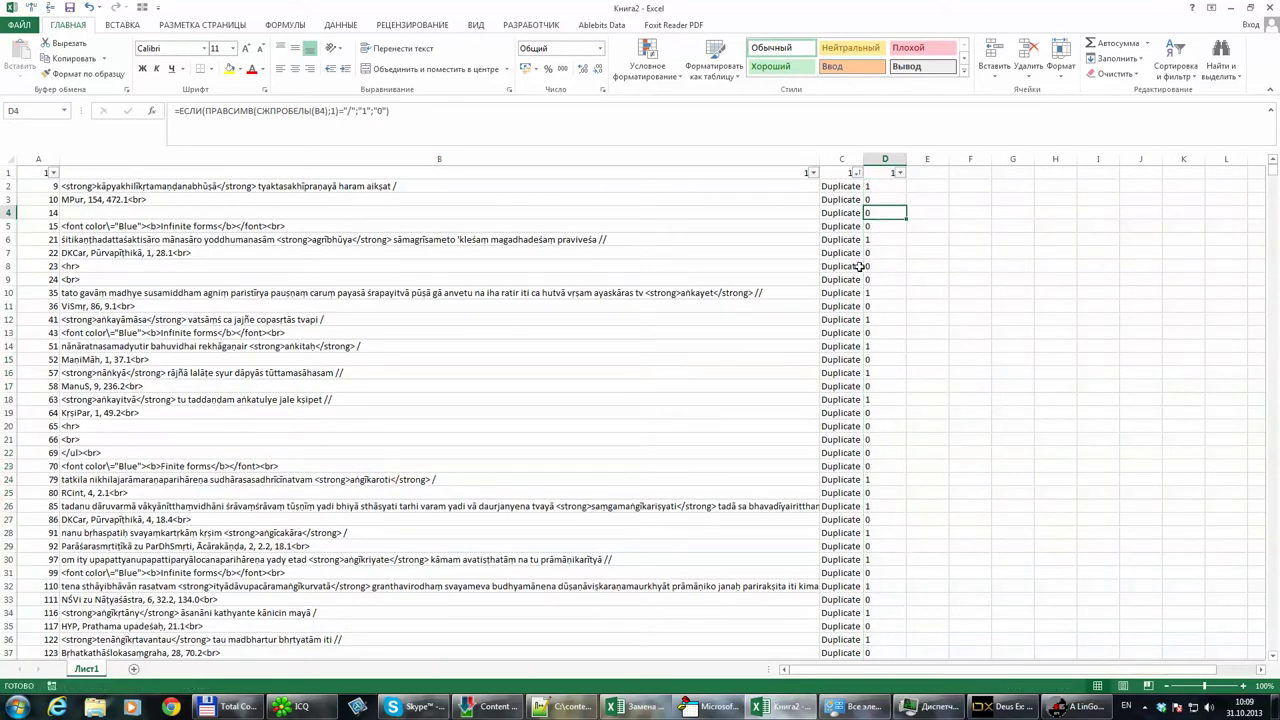
left_click(390, 245)
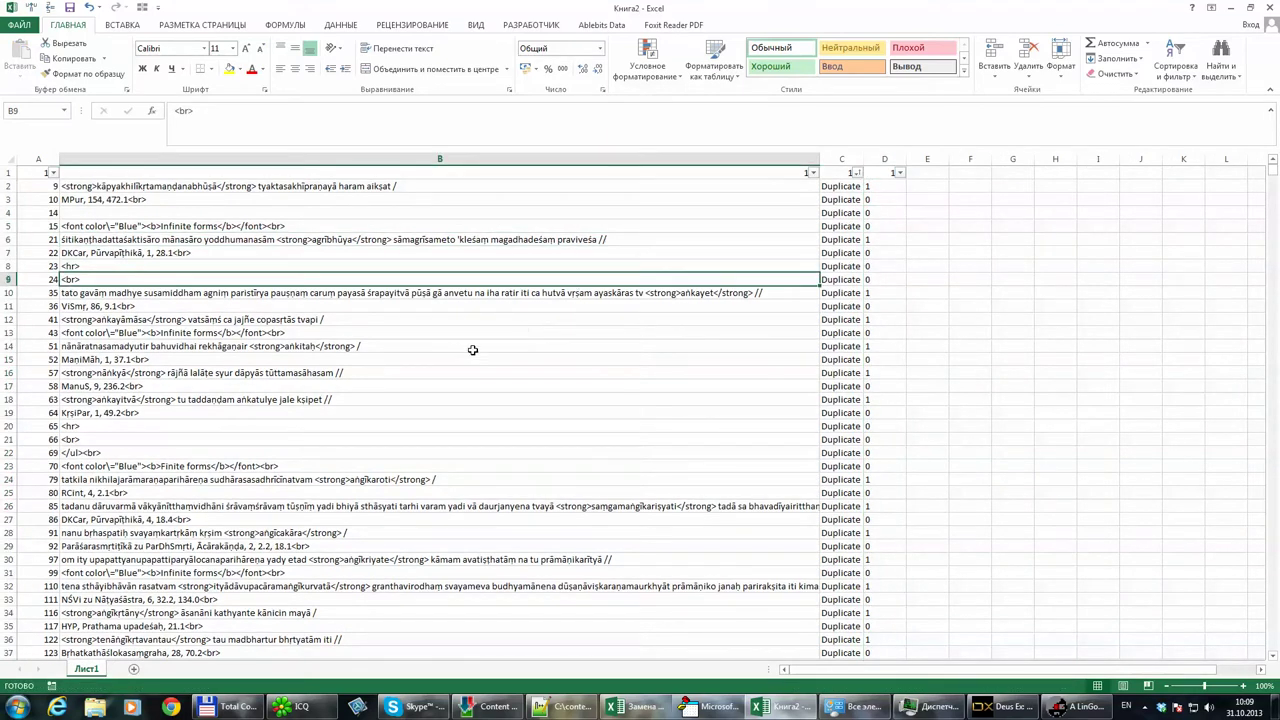
left_click(880, 320)
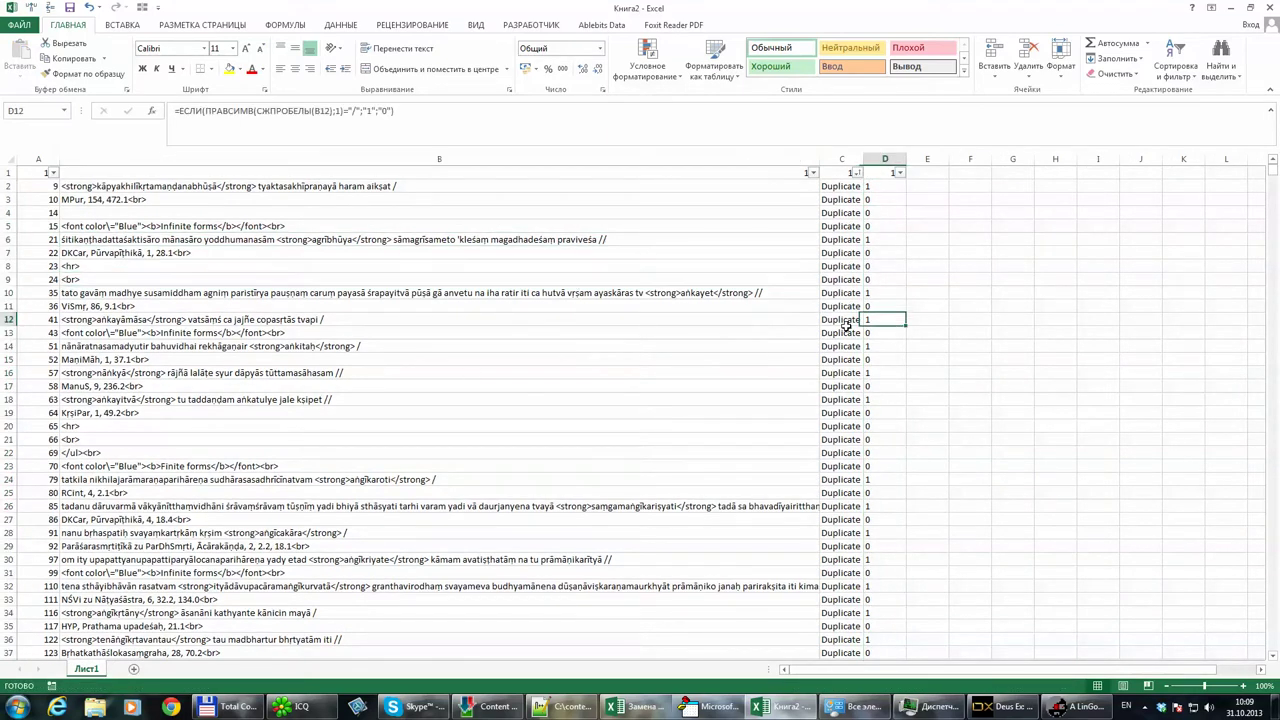
Sort the table by column D in ascending order (от А до Я)
left_click(920, 187)
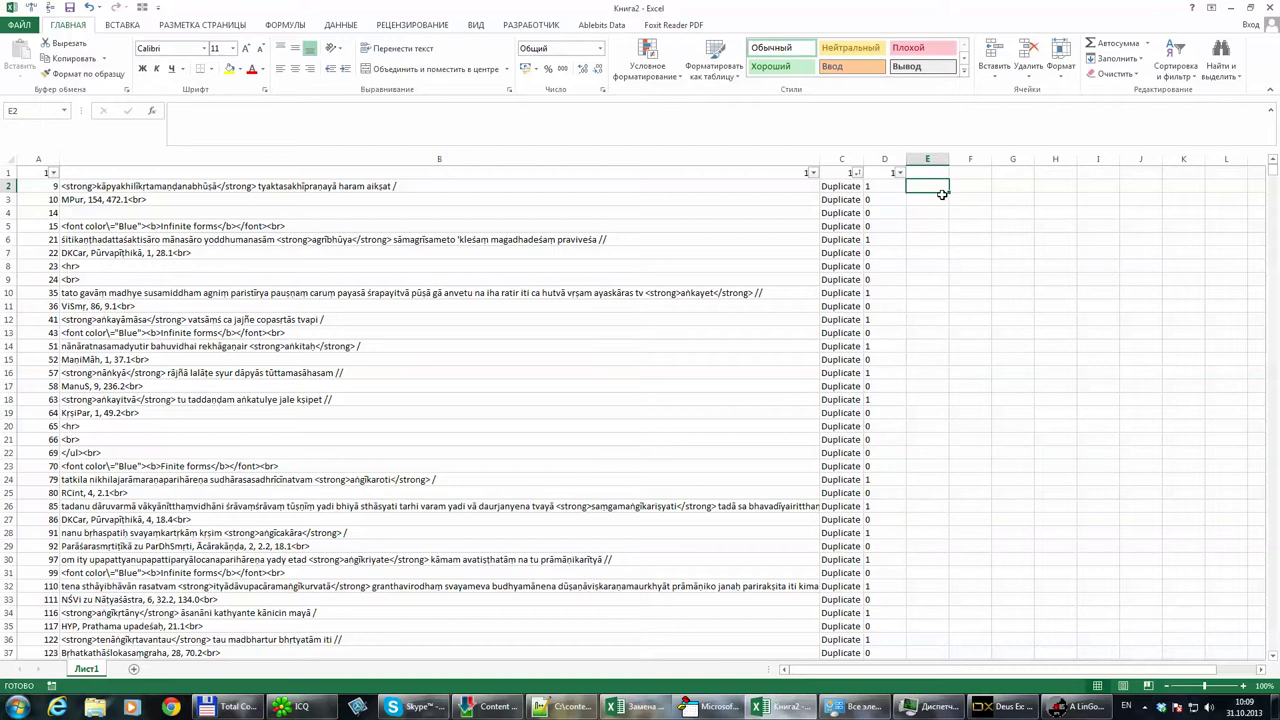
left_click(899, 173)
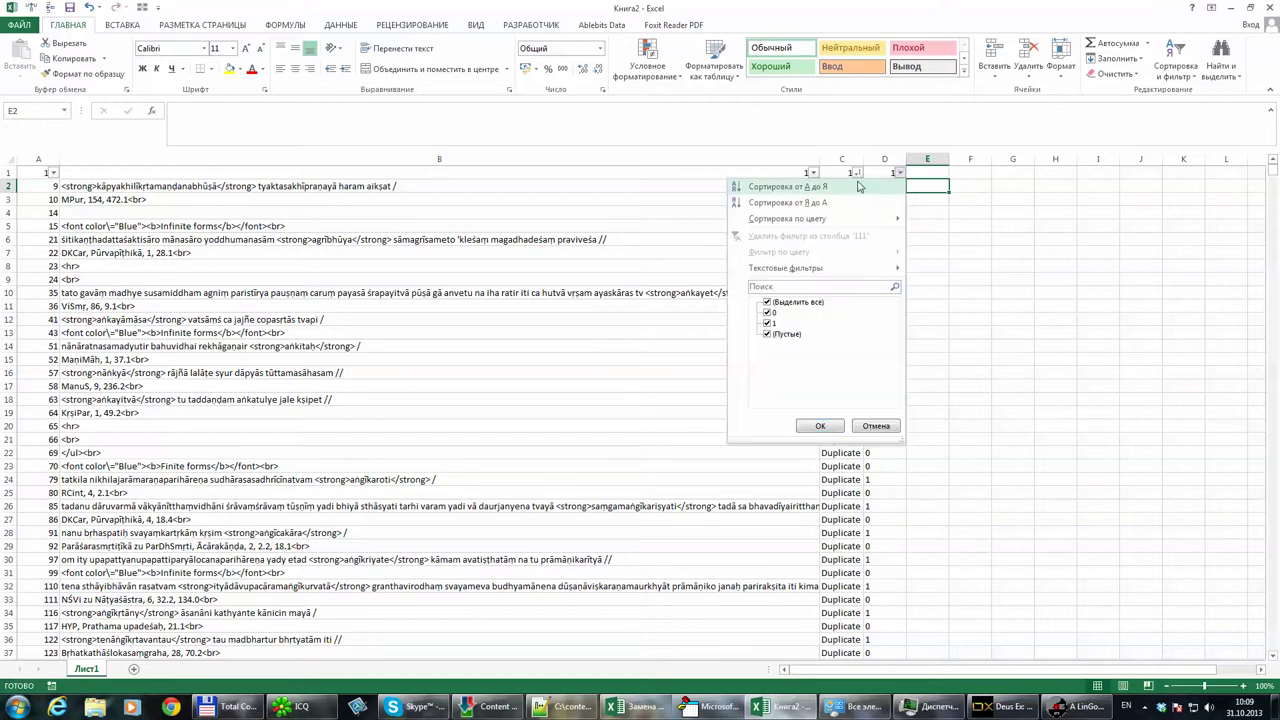
left_click(848, 187)
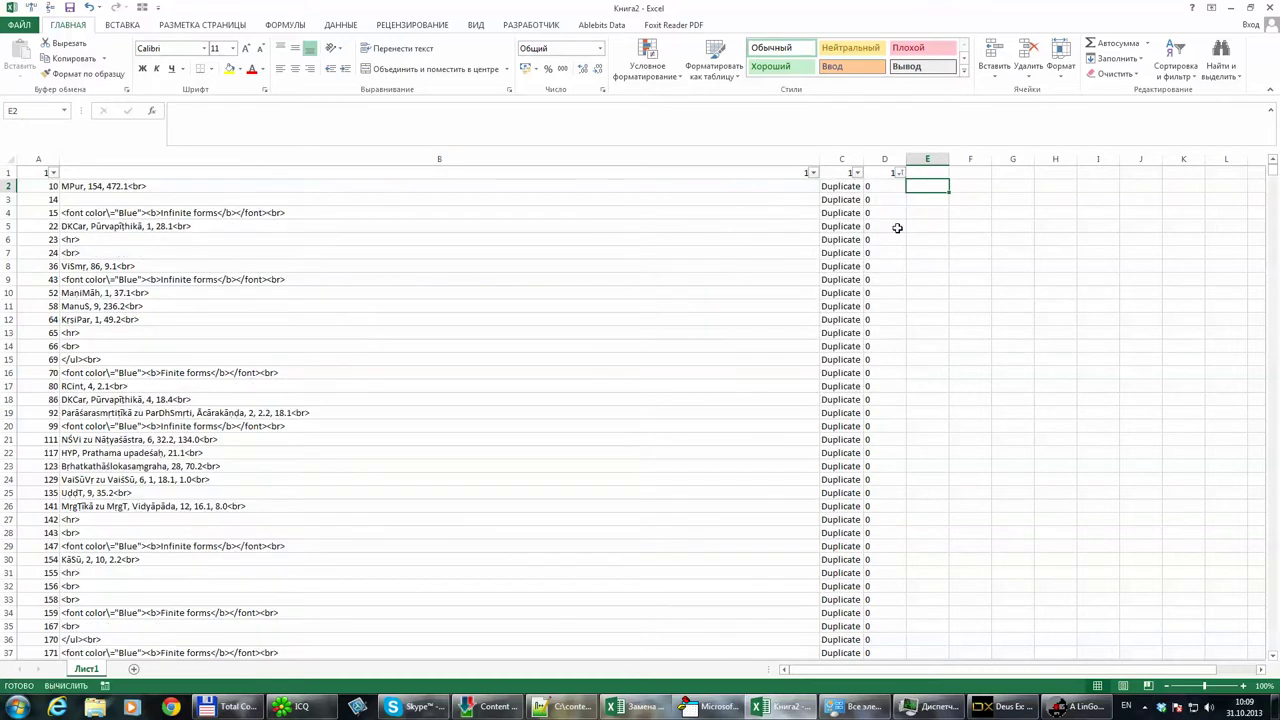
Clear the 0 flags in column D from D2 down to row 56378
left_click(866, 187)
scroll(885, 253, "down", 7)
scroll(1074, 277, "down", 10)
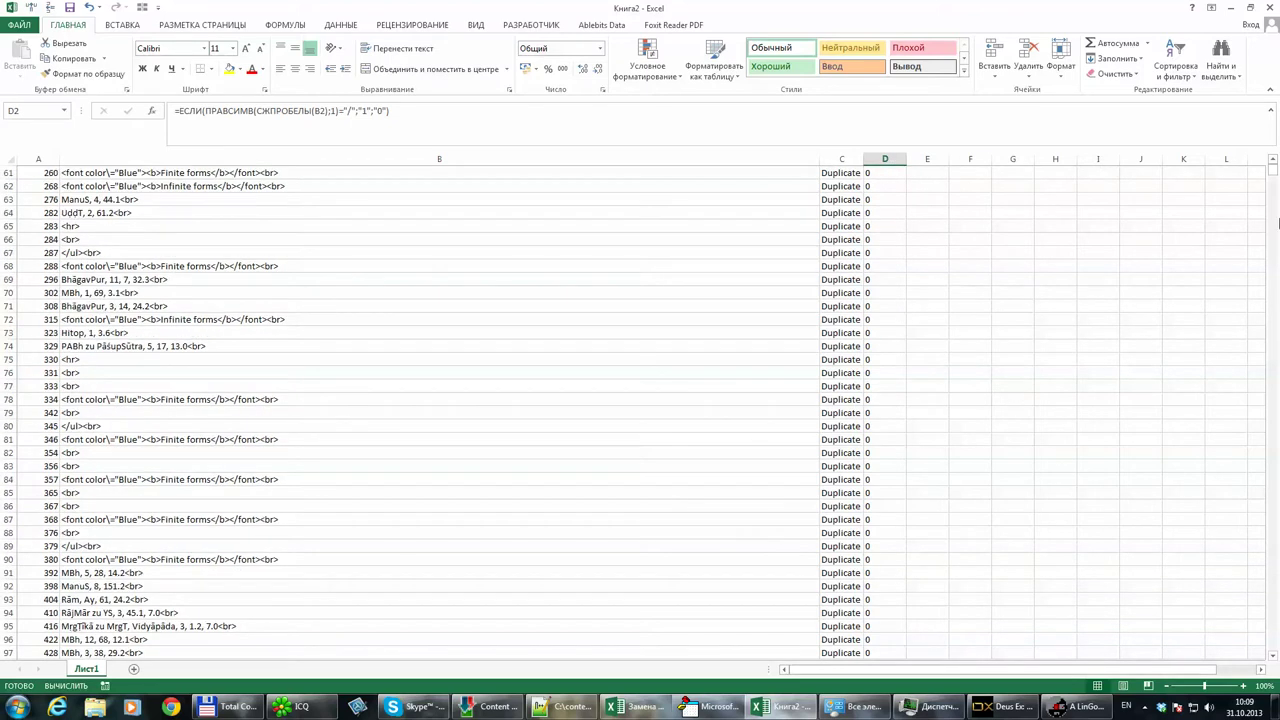
left_click_drag(1273, 175, 1037, 257)
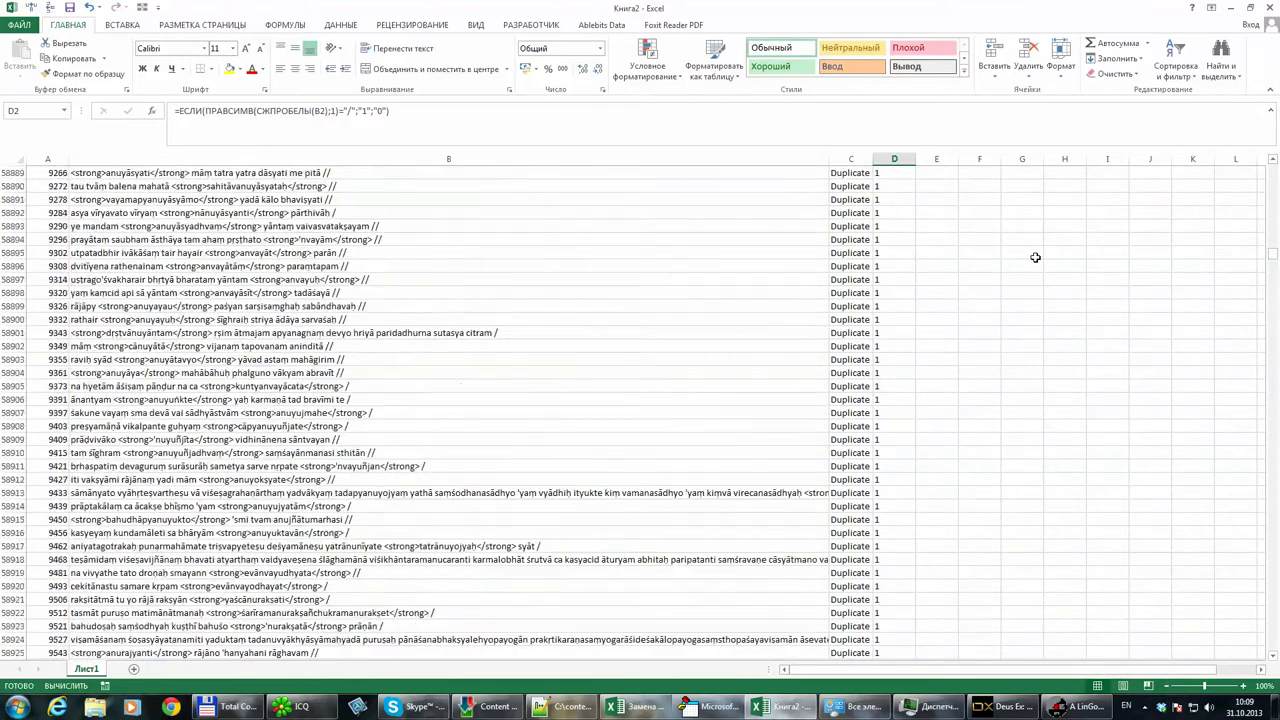
scroll(1035, 257, "up", 20)
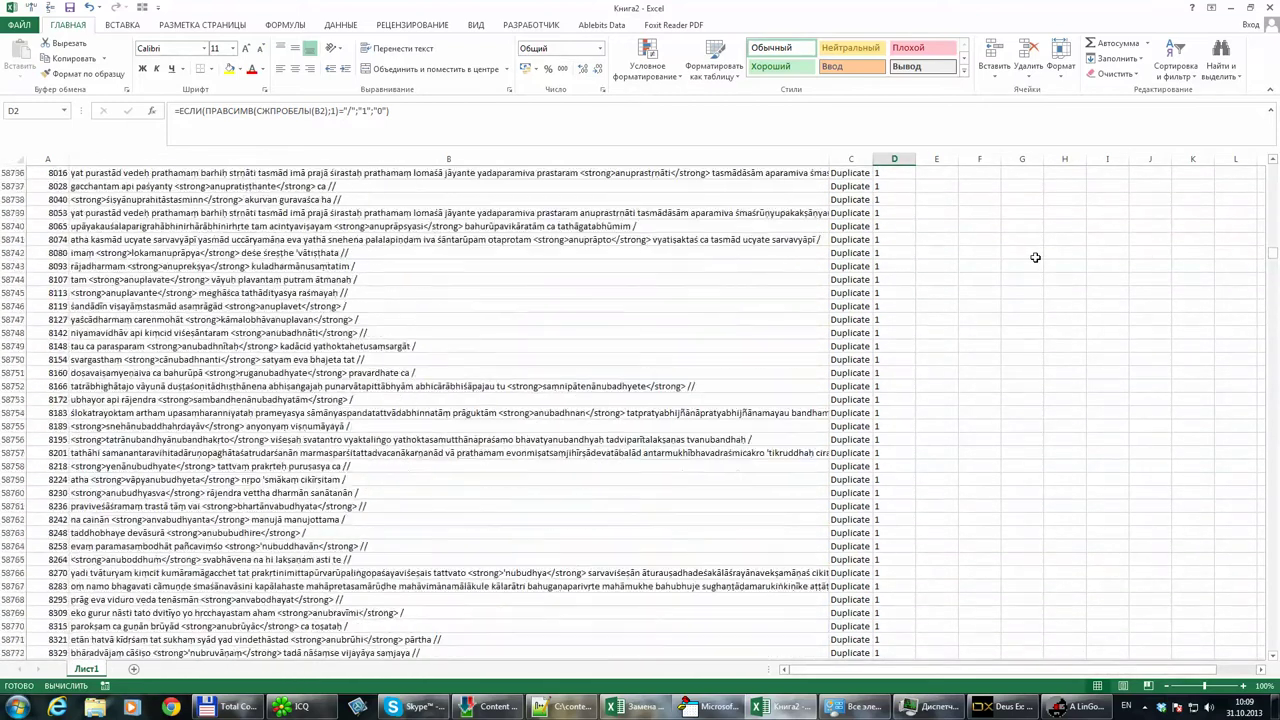
scroll(1035, 257, "up", 20)
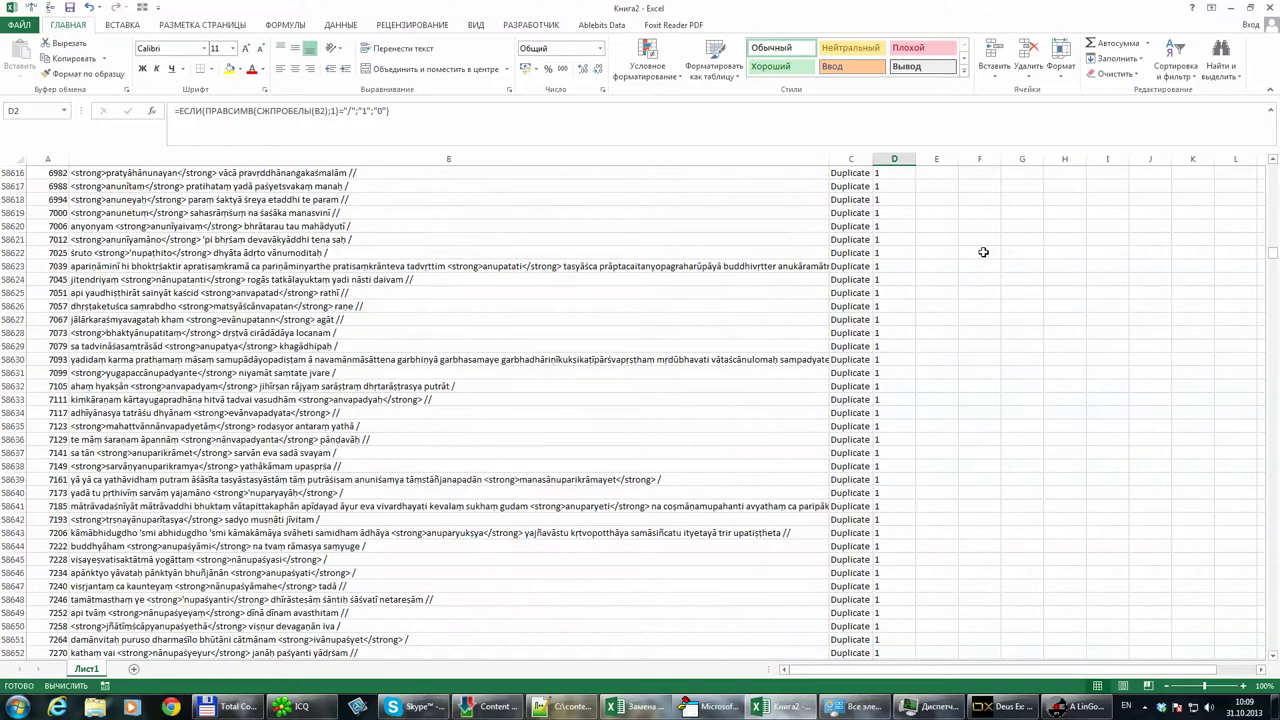
scroll(983, 252, "up", 20)
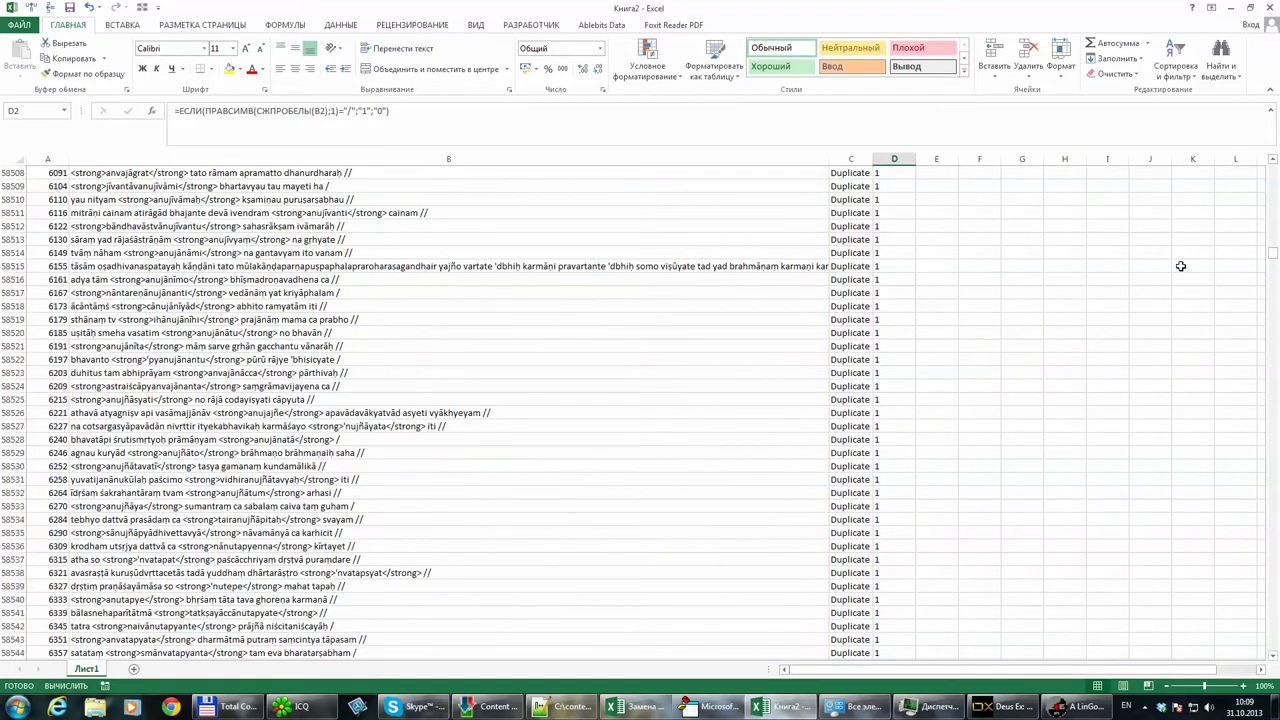
scroll(1180, 266, "up", 11)
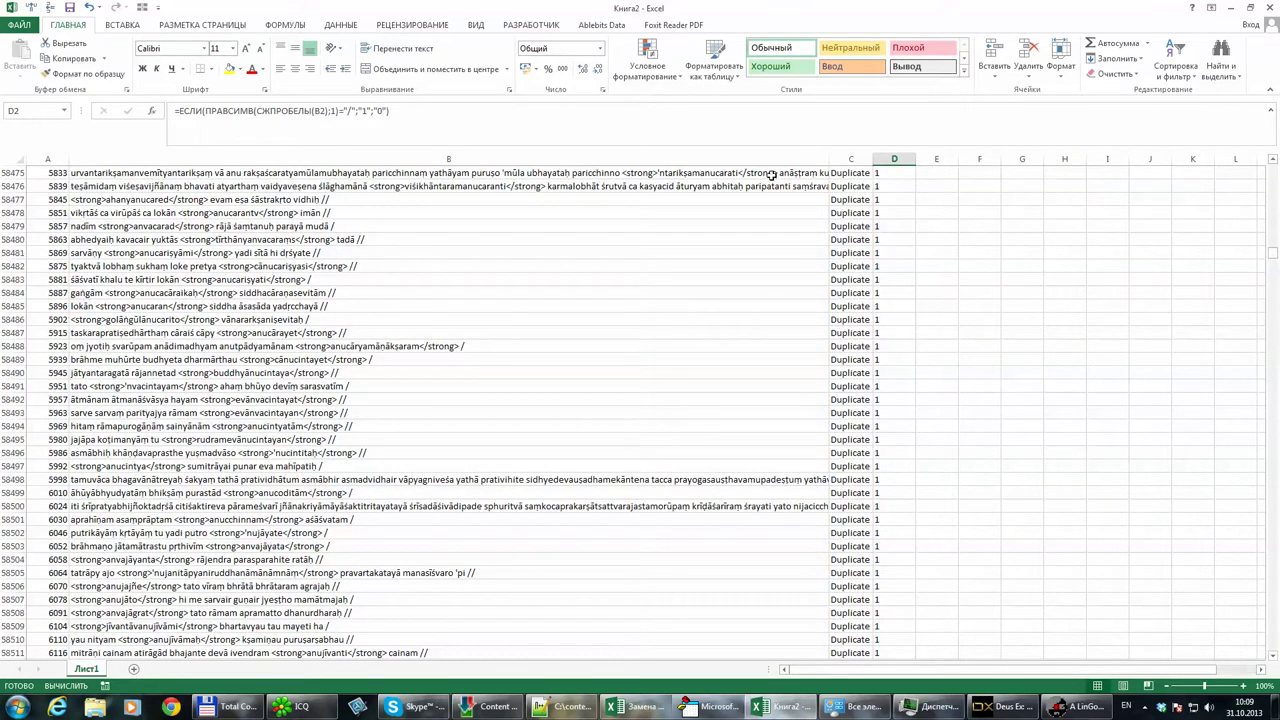
scroll(778, 247, "up", 13)
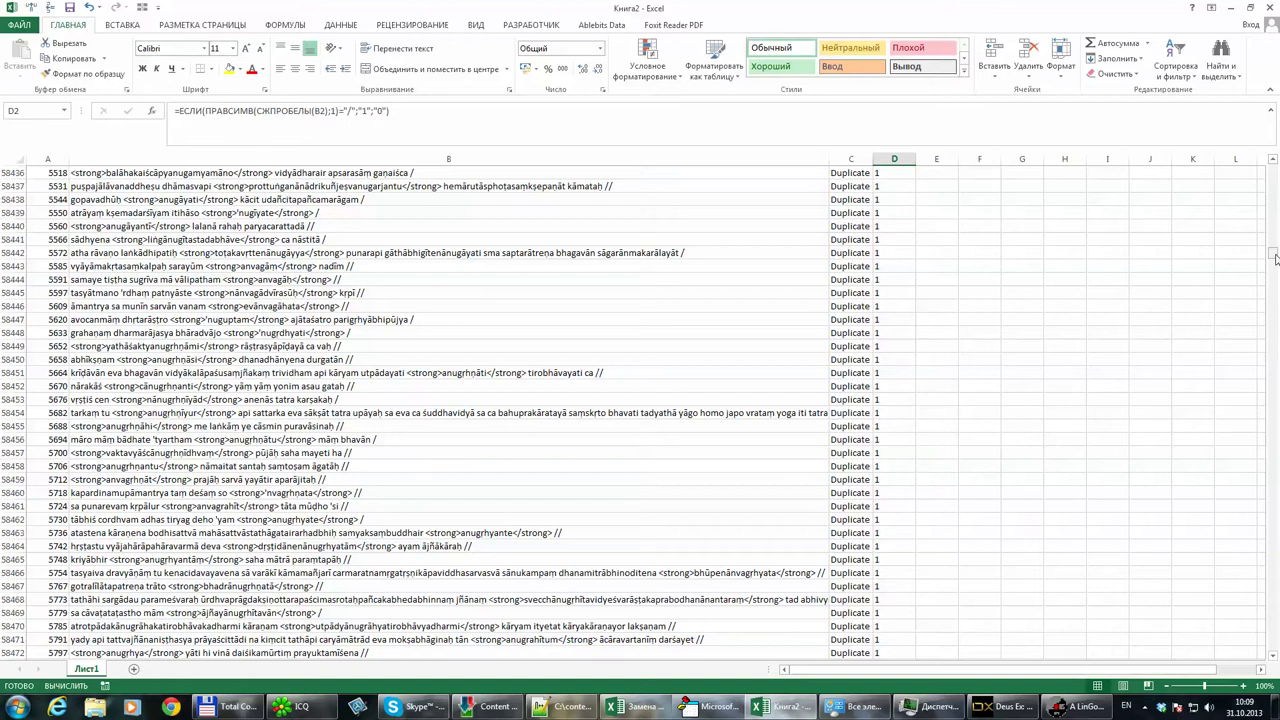
left_click_drag(1274, 258, 1274, 251)
scroll(860, 434, "down", 15)
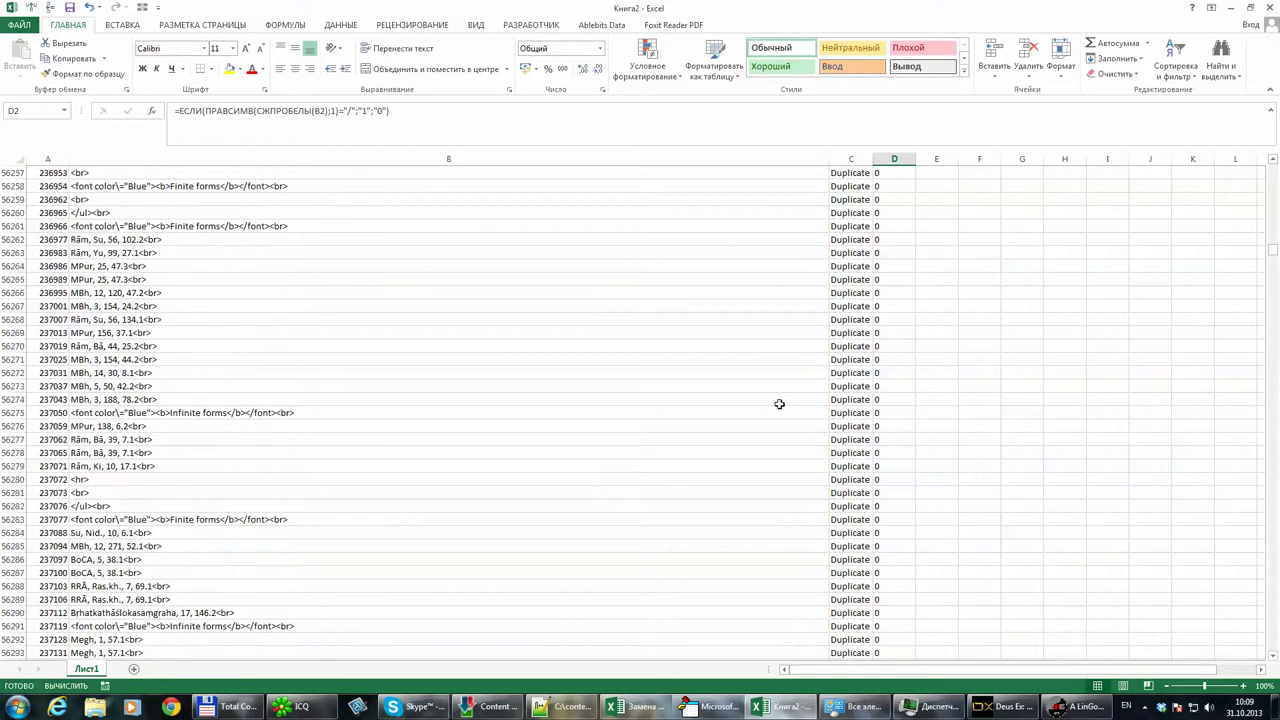
scroll(782, 412, "down", 10)
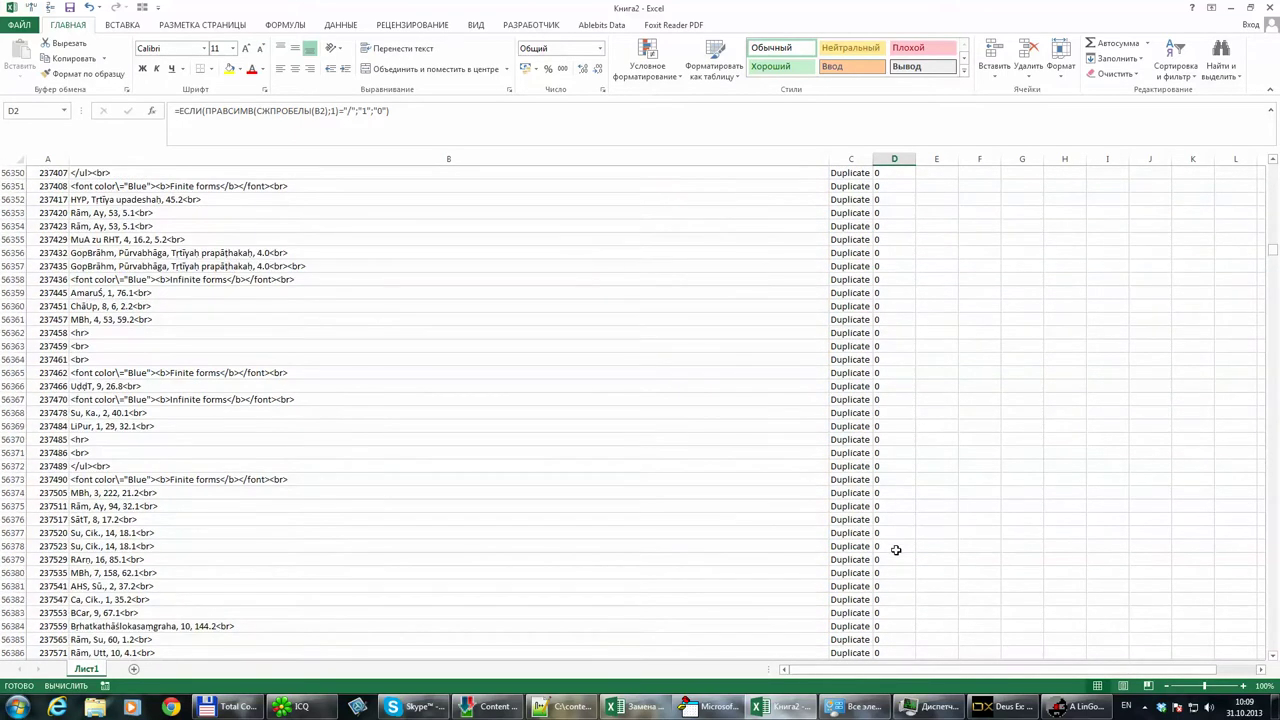
left_click(896, 549, "shift")
key("Delete")
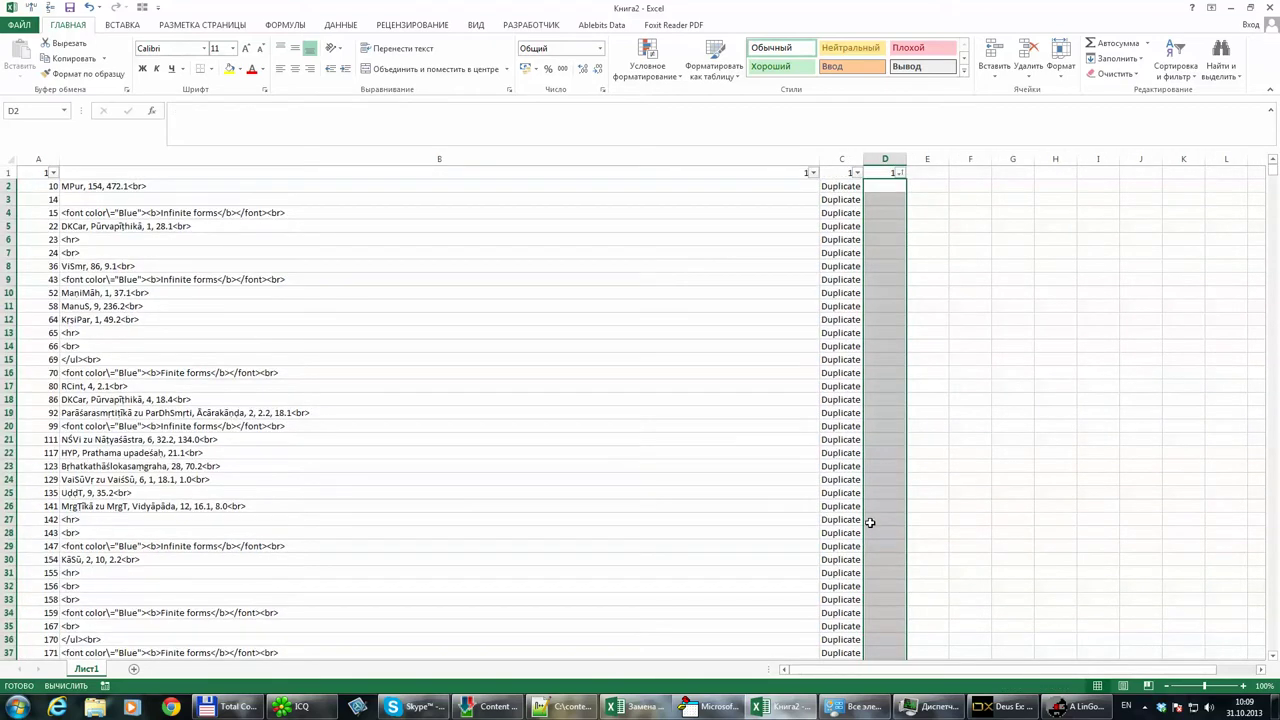
Clear the remaining 0 flags in column D from D56379 to D57791, just above the first row flagged 1
left_click(886, 519)
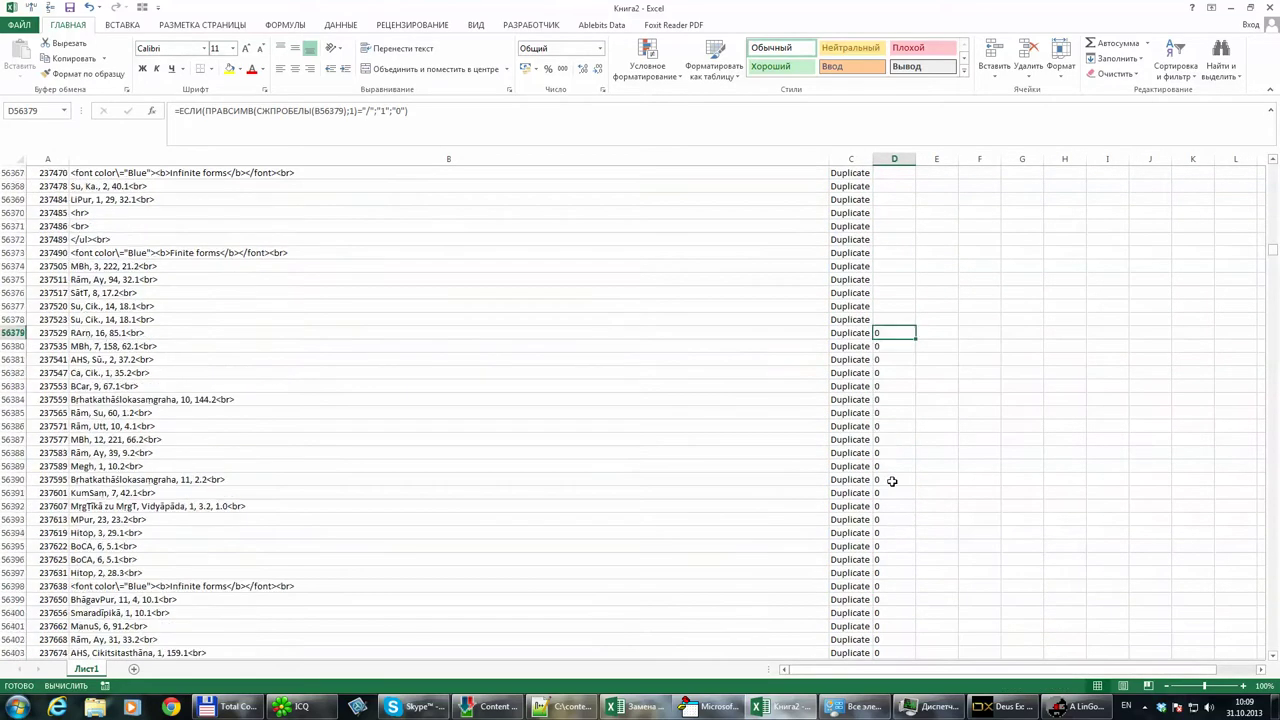
scroll(928, 477, "down", 13)
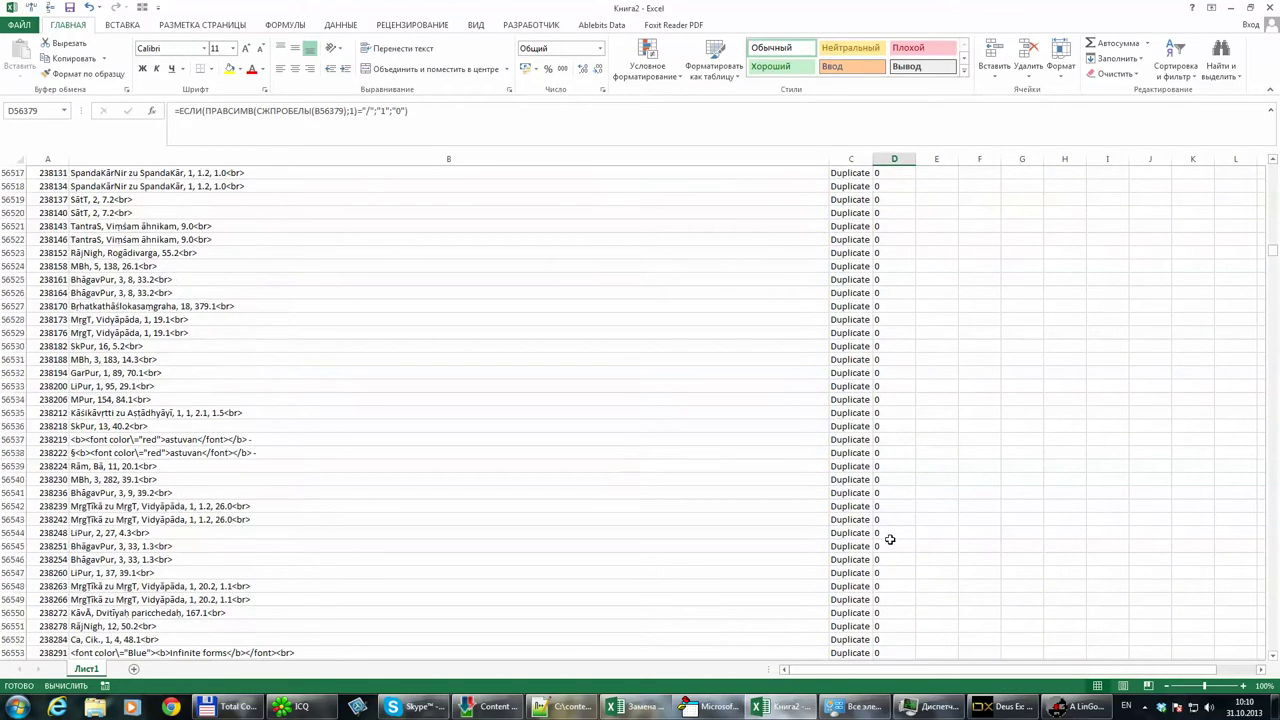
scroll(885, 541, "down", 20)
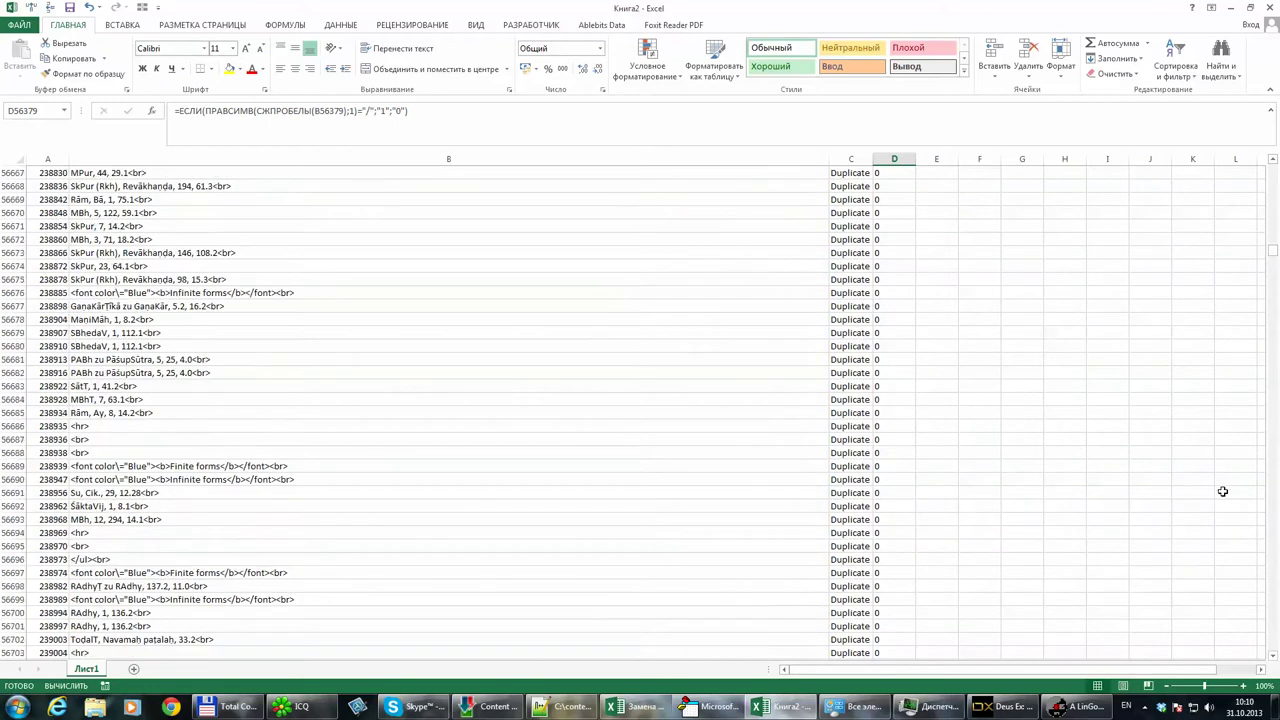
scroll(1273, 466, "down", 20)
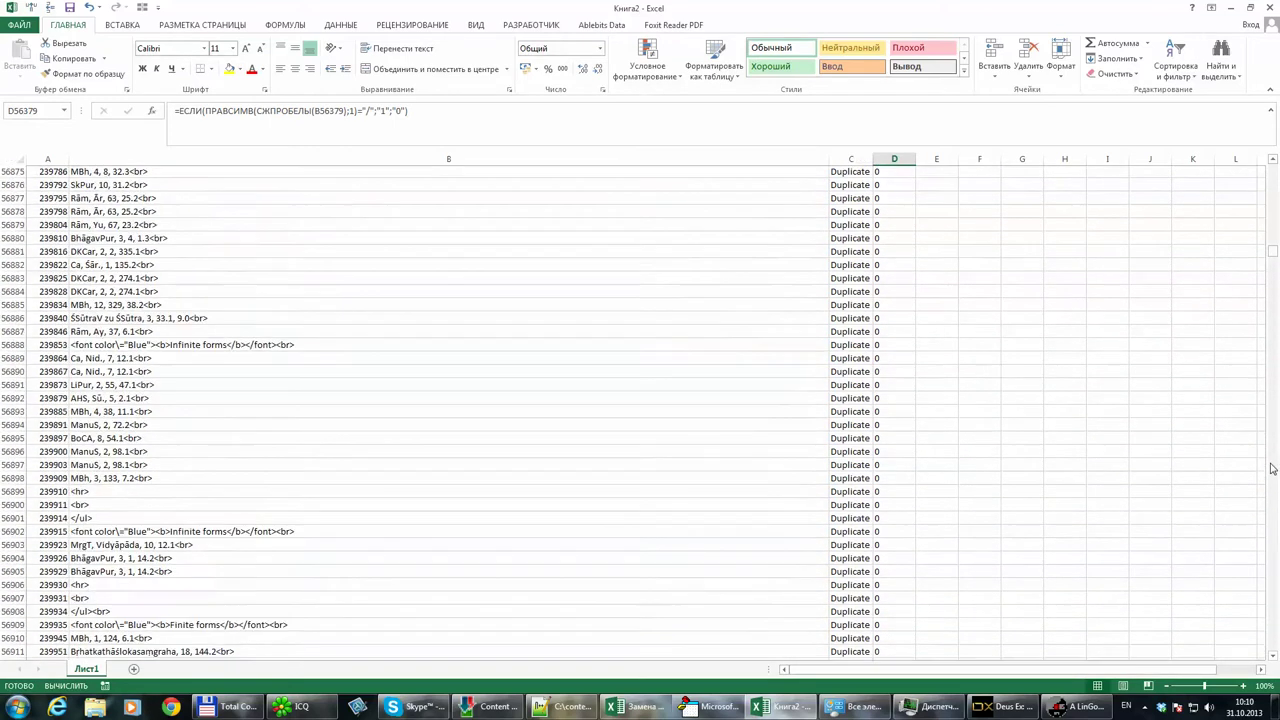
scroll(1272, 468, "down", 20)
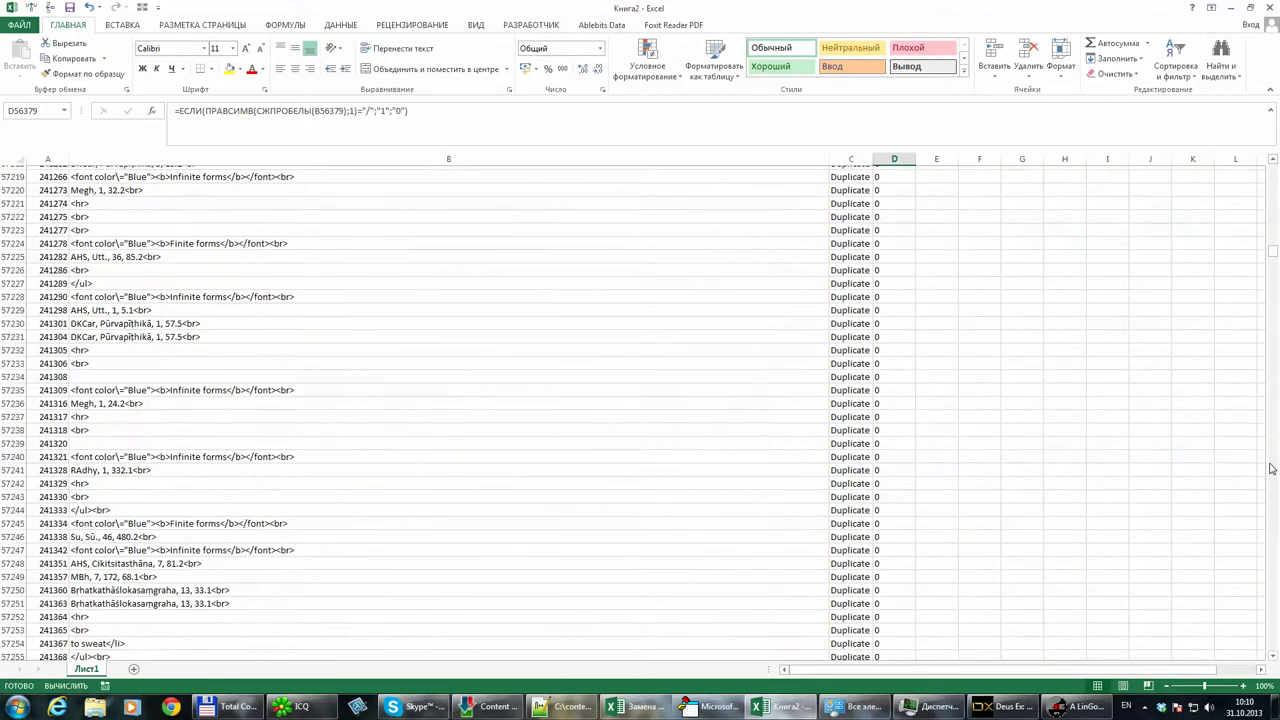
scroll(1272, 468, "down", 20)
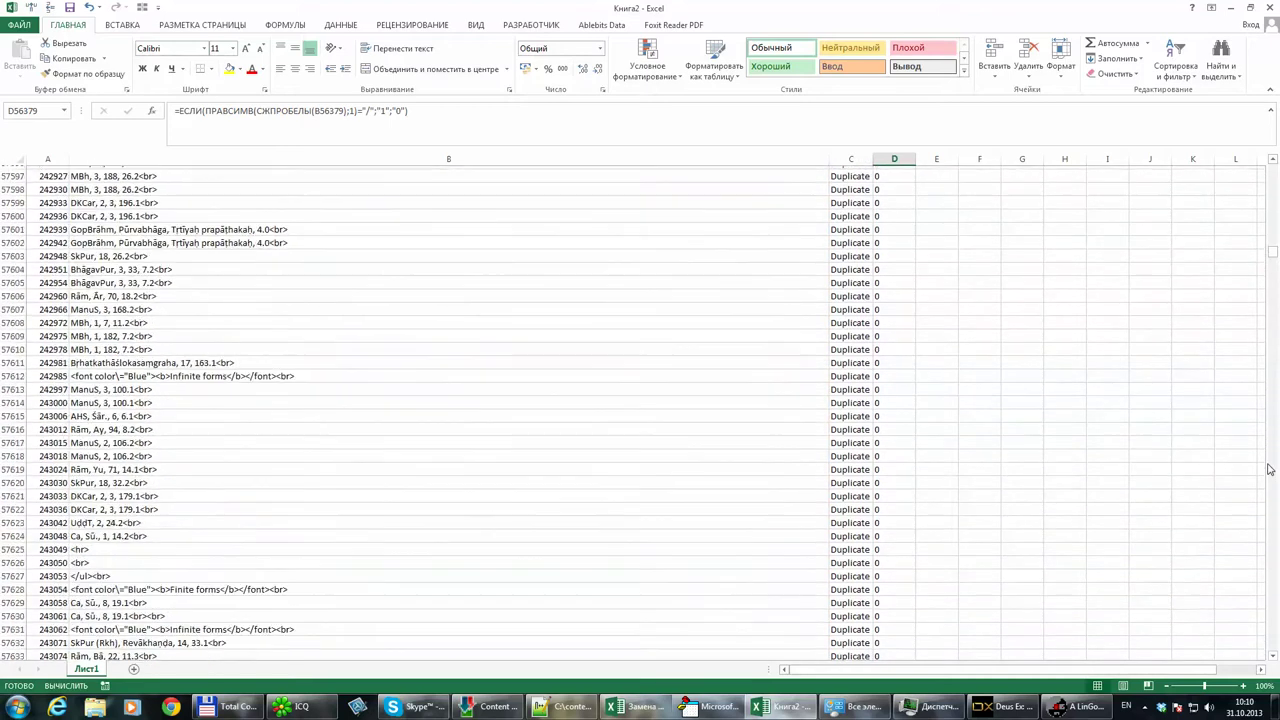
scroll(1270, 470, "down", 20)
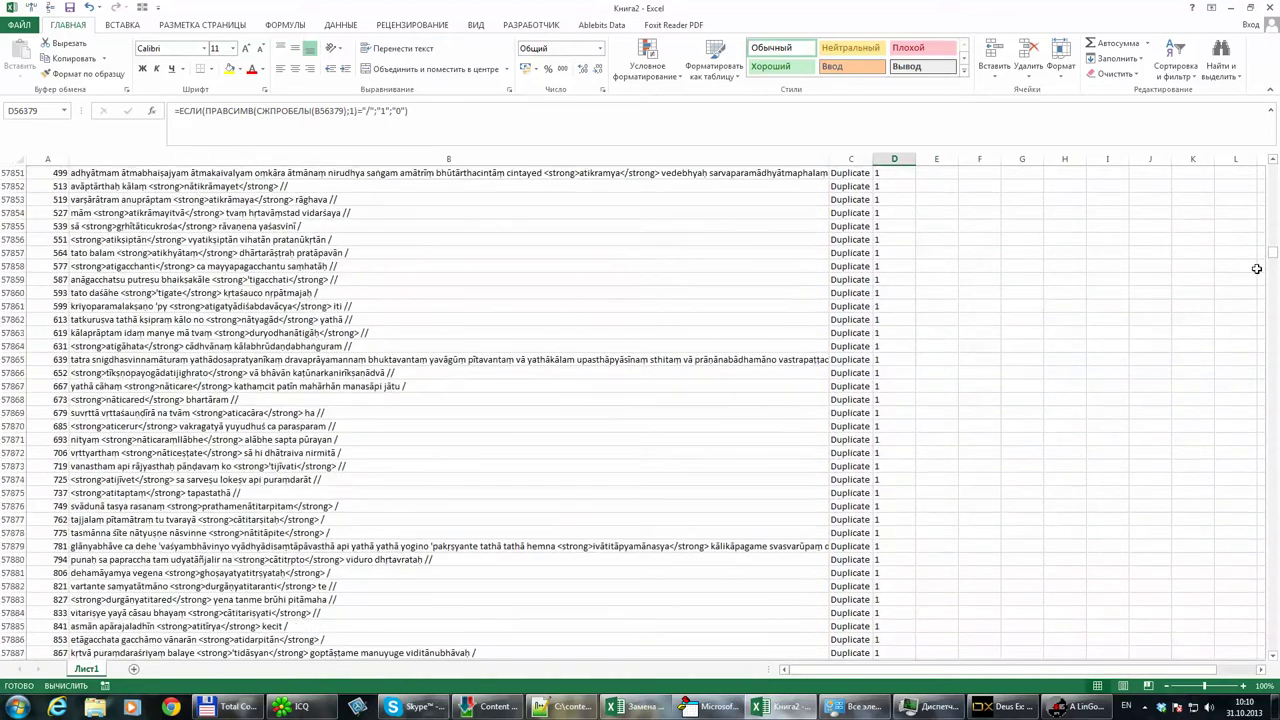
scroll(1270, 220, "up", 18)
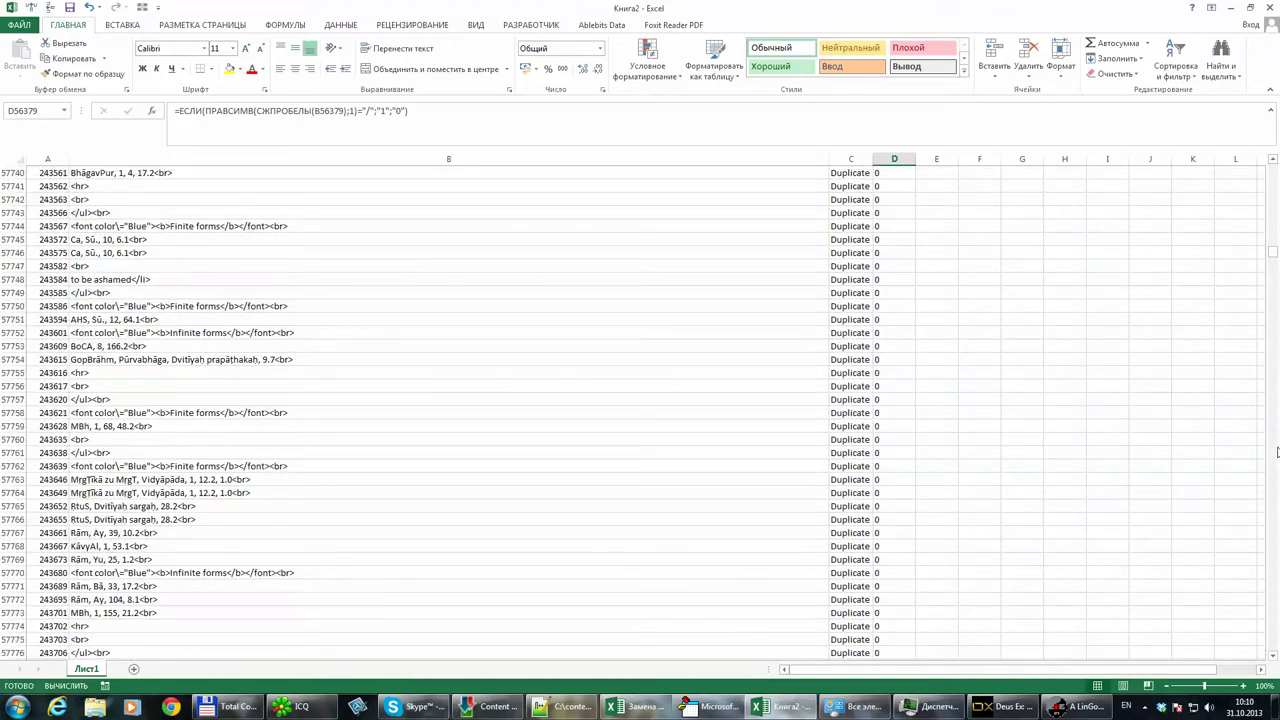
scroll(1177, 449, "down", 1)
left_click(892, 360, "shift")
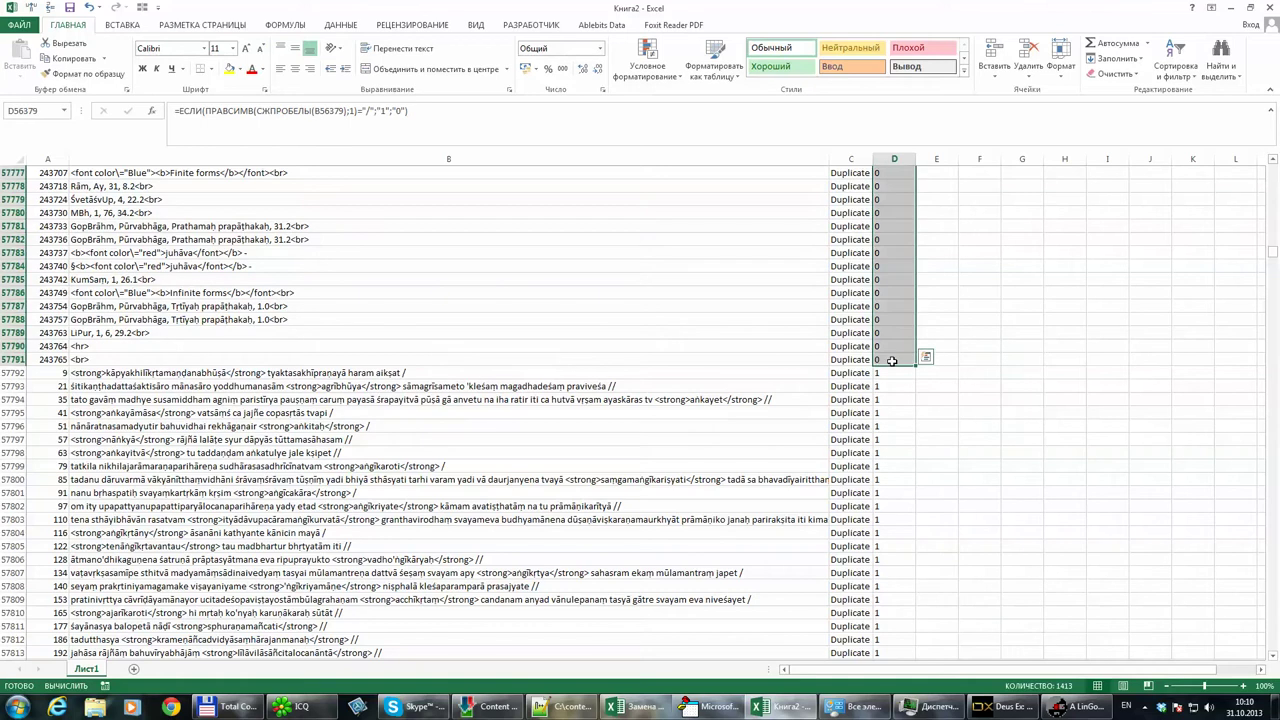
key("Delete")
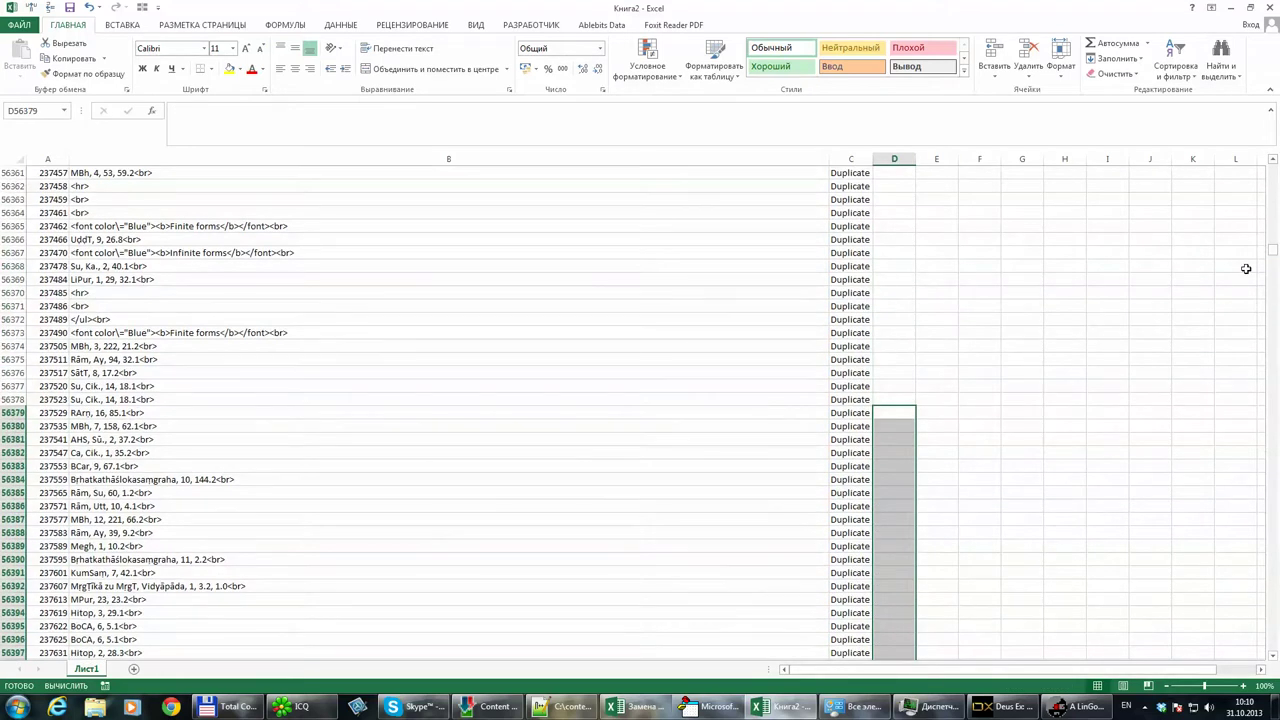
Sort the table by column D again to bring the rows flagged 1 to the top
left_click_drag(1273, 252, 1273, 168)
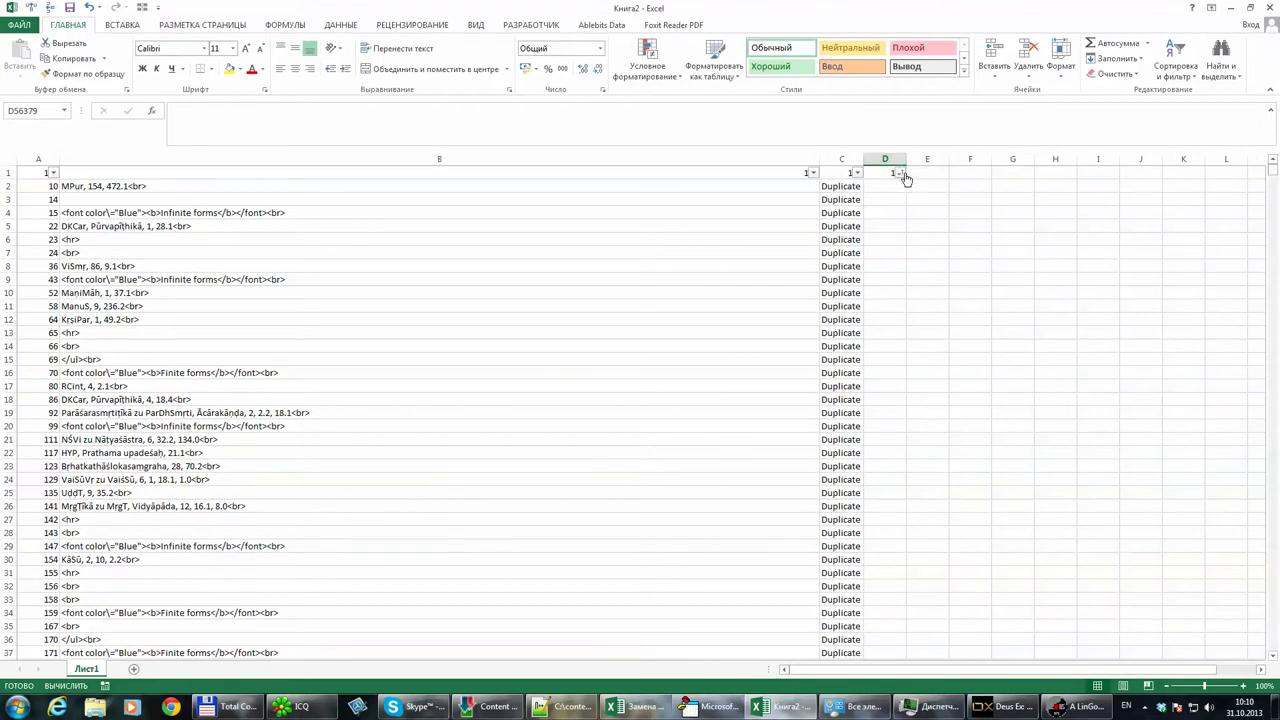
left_click(899, 174)
left_click(870, 189)
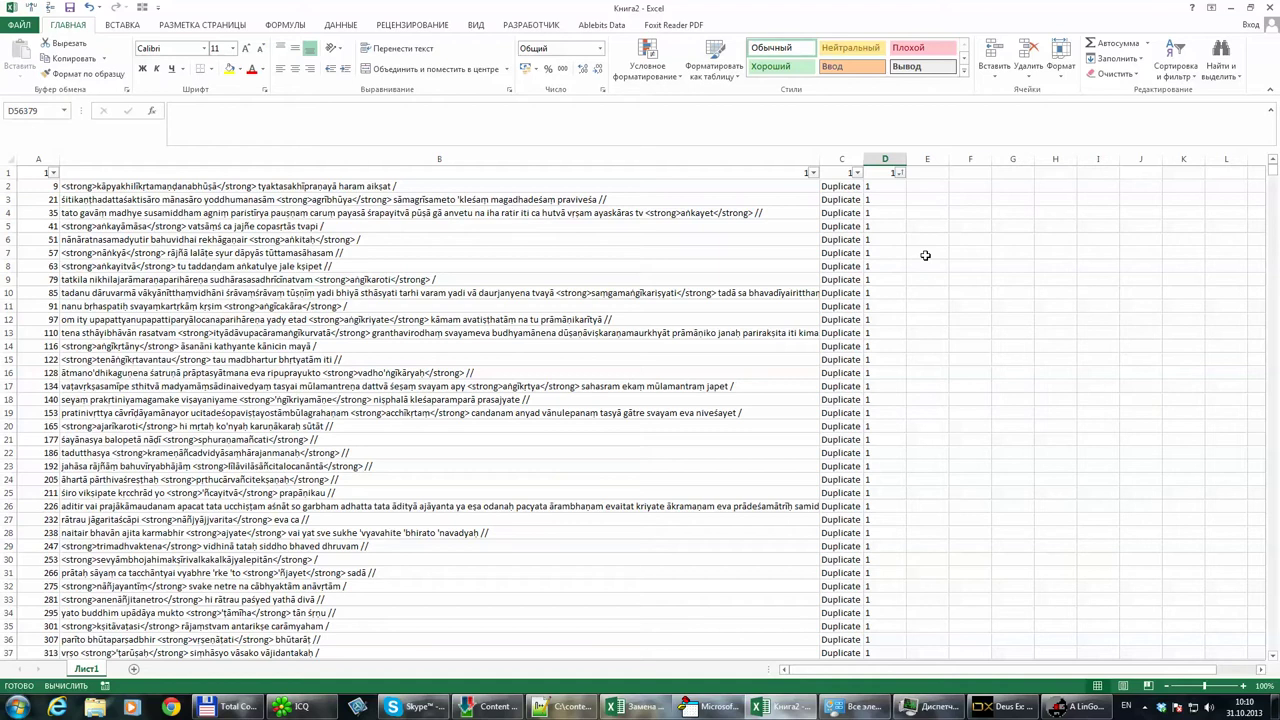
left_click(172, 193)
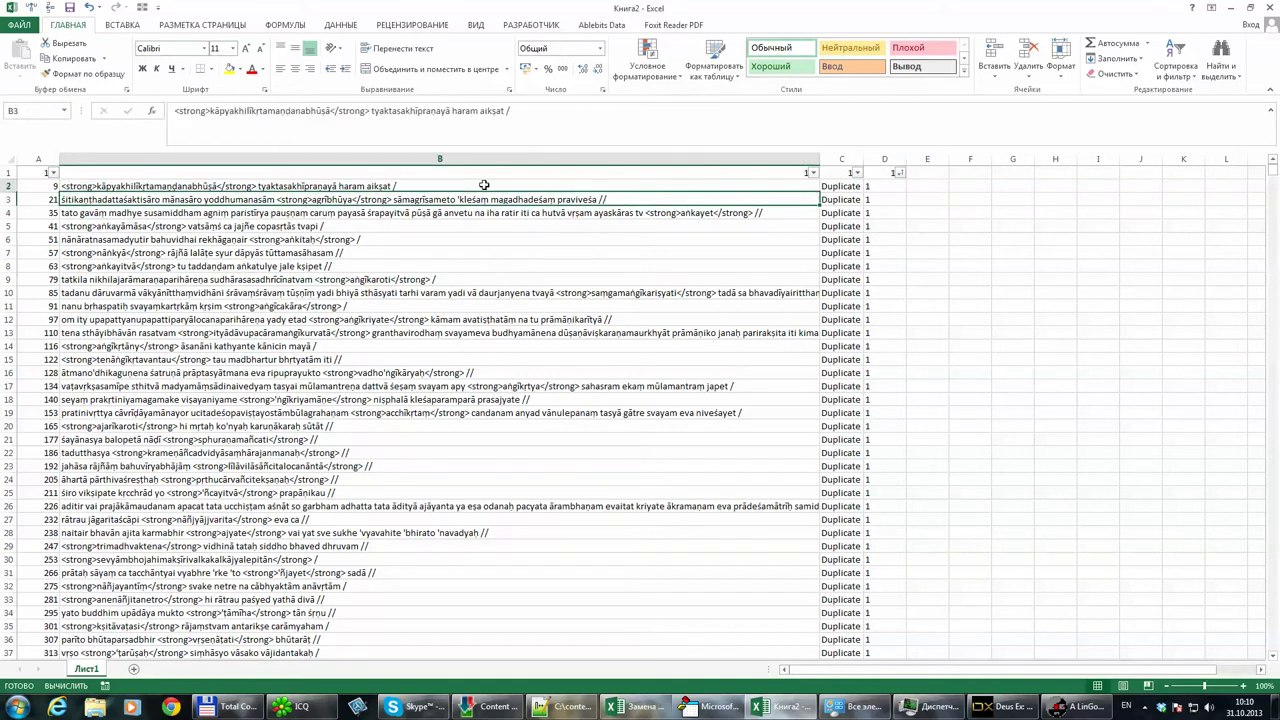
Copy the header and all rows flagged 1 (A1:D30333) and paste them into a new sheet starting at A1
left_click(876, 190)
key("ctrl+Down")
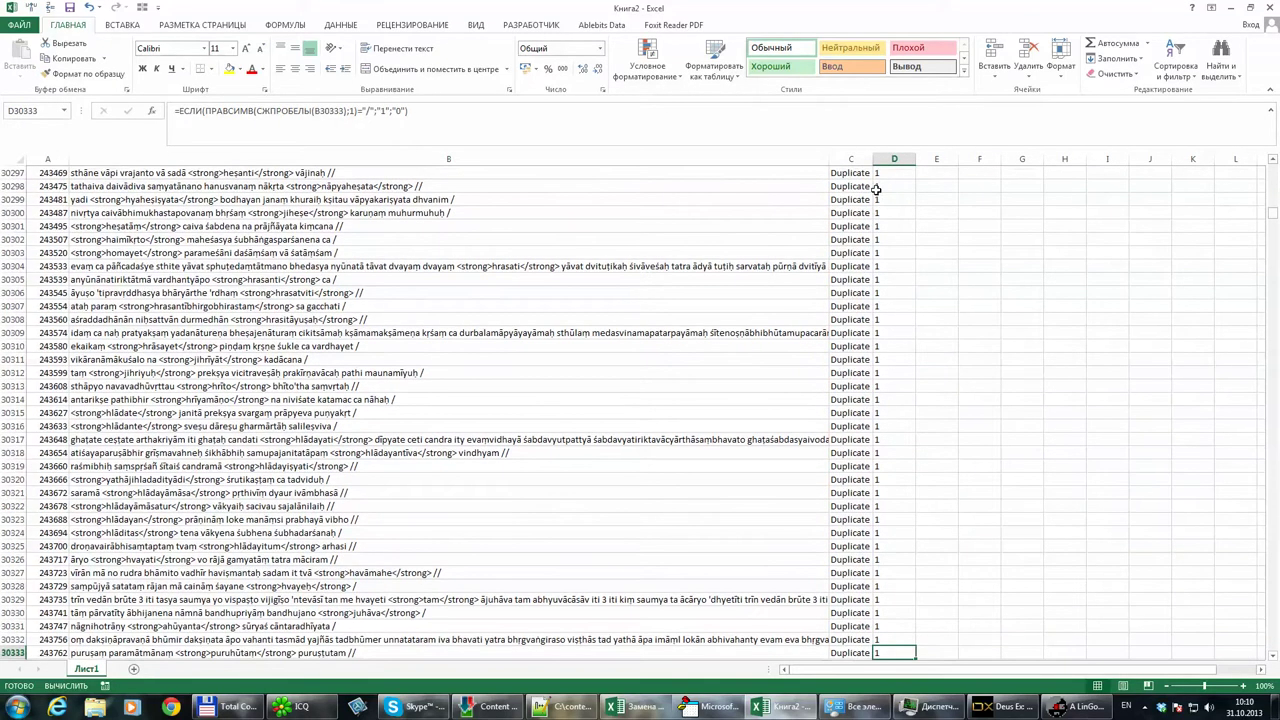
key("shift+Left")
key("shift+Left")
key("shift+Left")
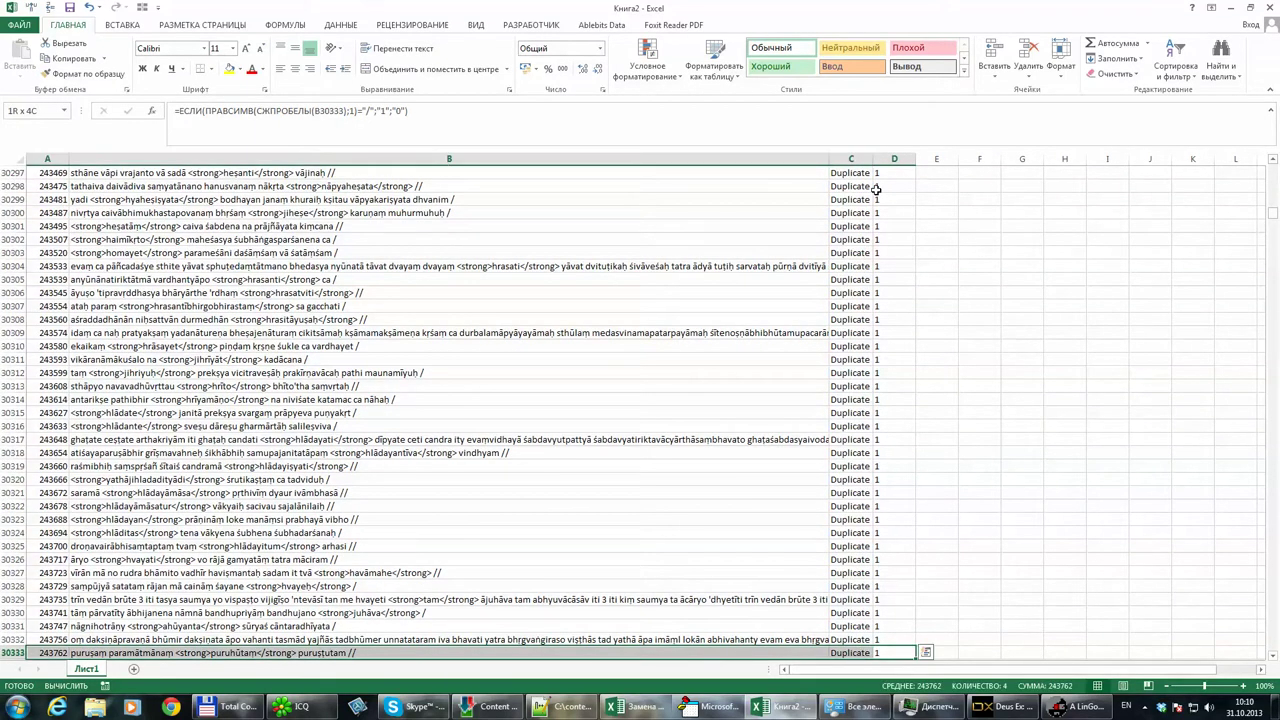
key("ctrl+shift+Up")
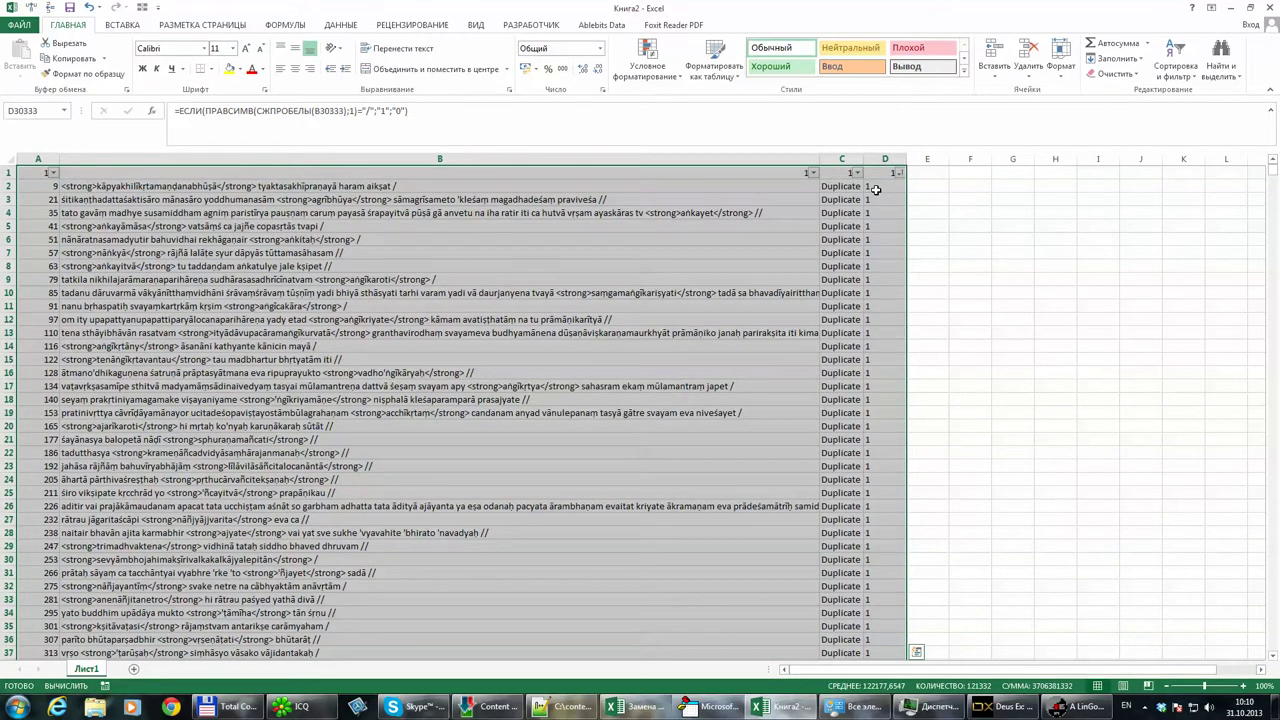
key("ctrl+c")
left_click(133, 668)
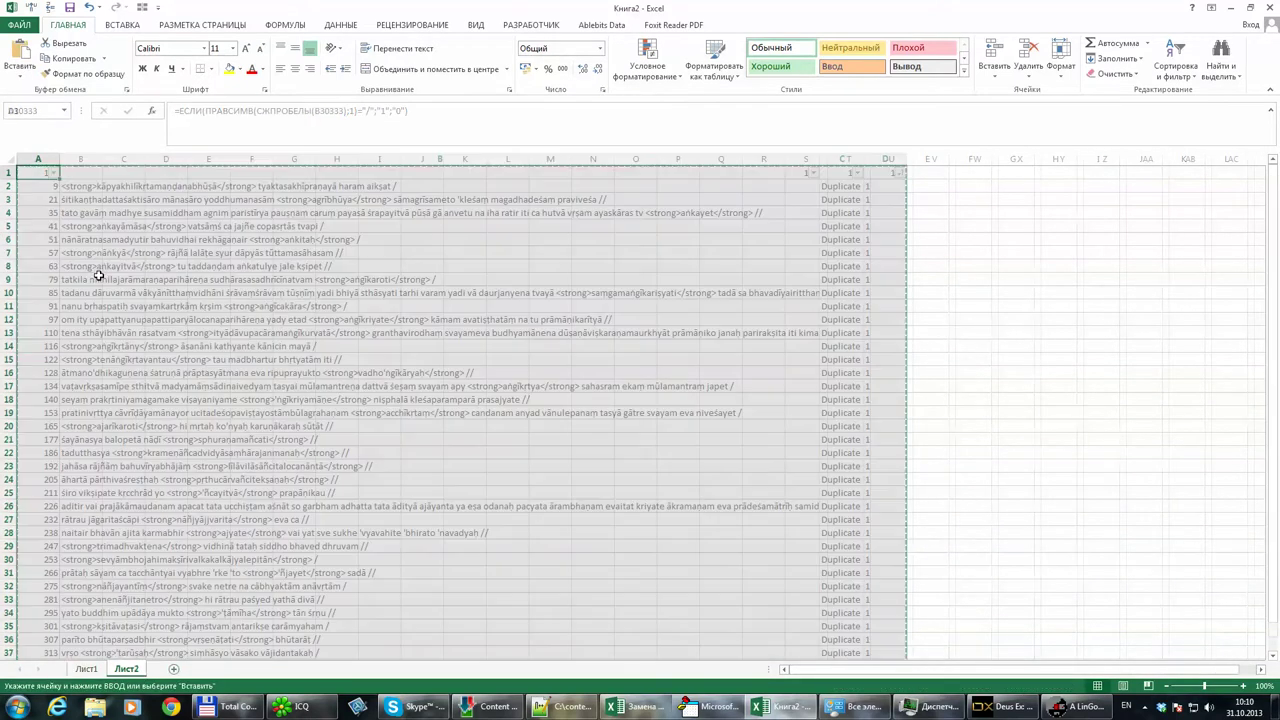
key("ctrl+v")
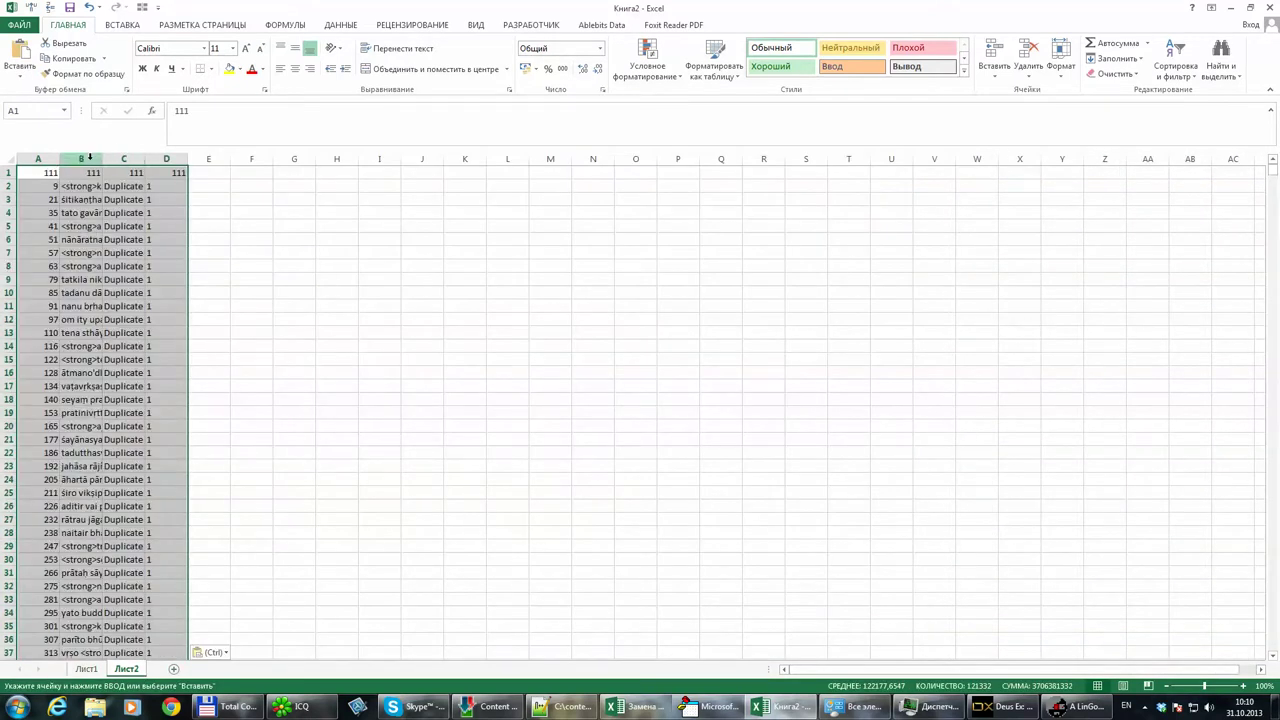
Widen column B on Лист2 to show the long text and copy the whole column
left_click_drag(102, 158, 682, 158)
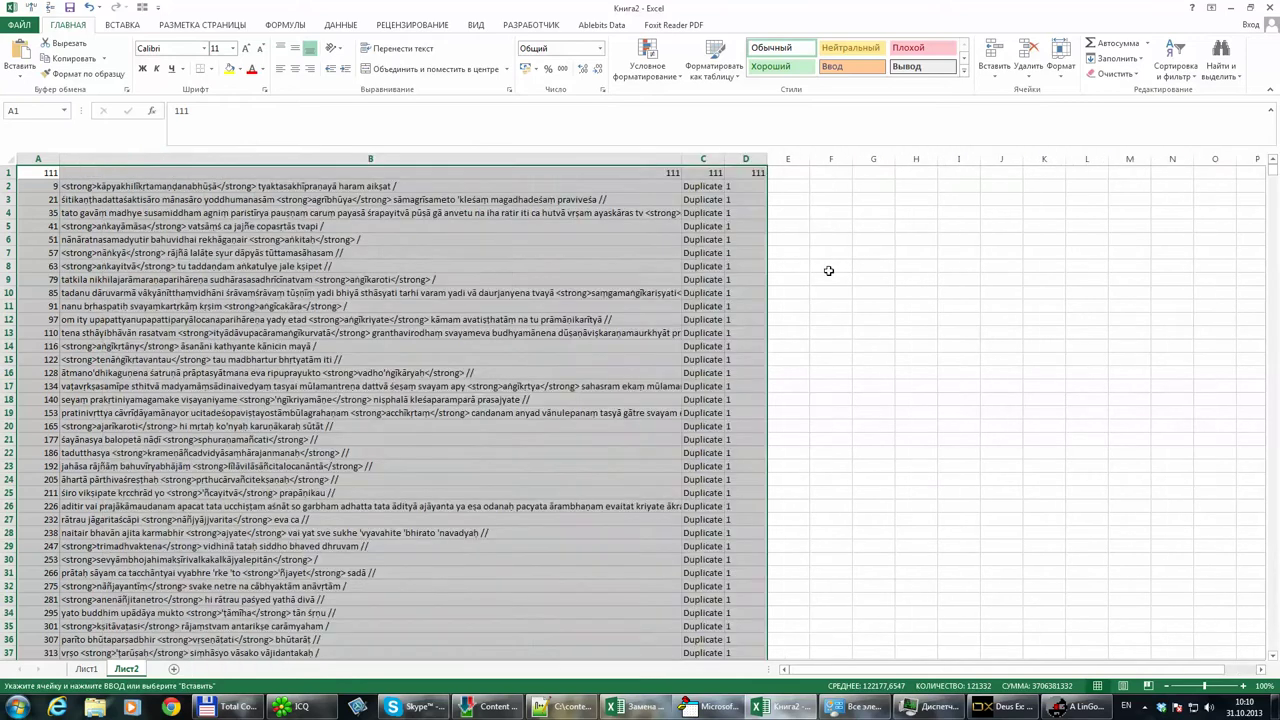
left_click(872, 264)
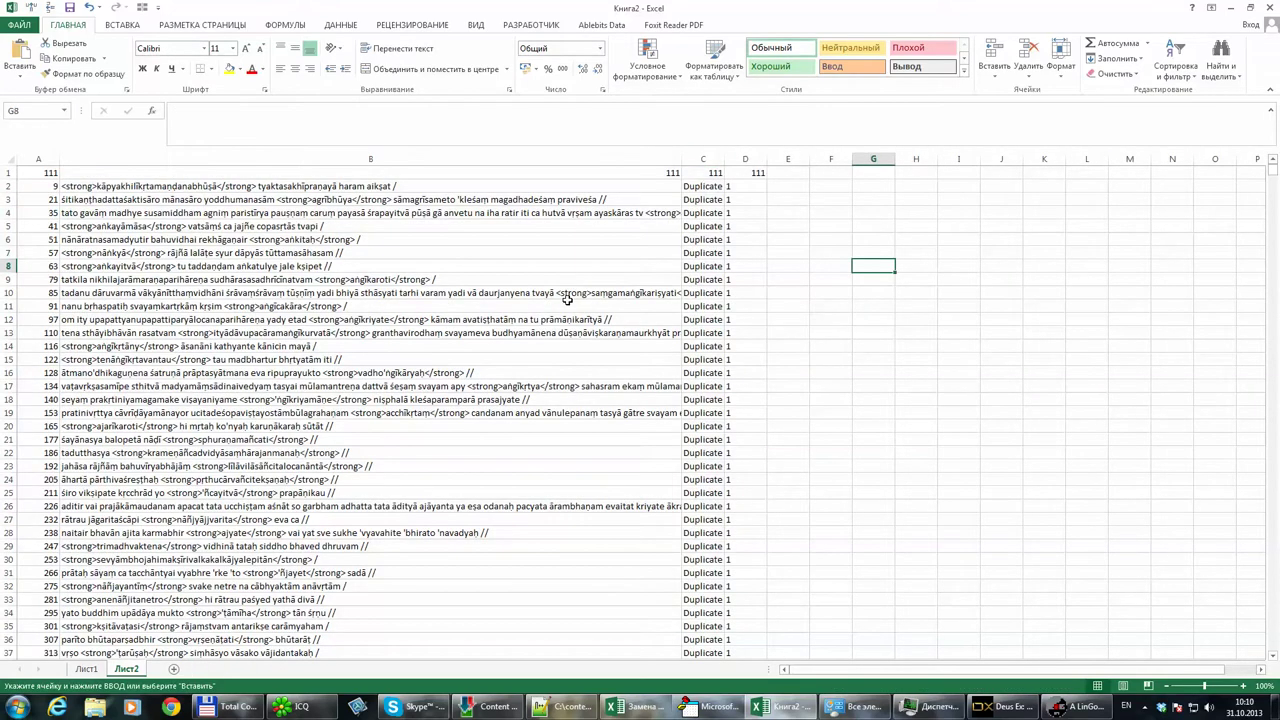
left_click(466, 397)
left_click(490, 386)
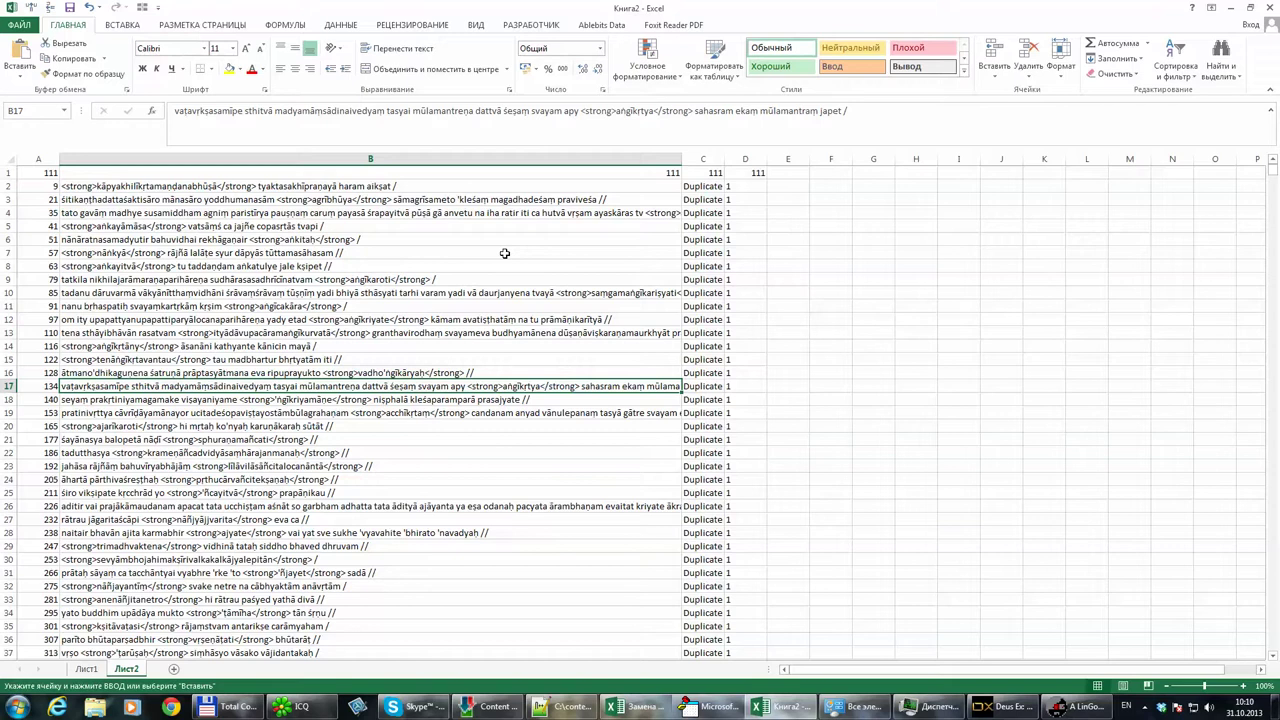
left_click(370, 160)
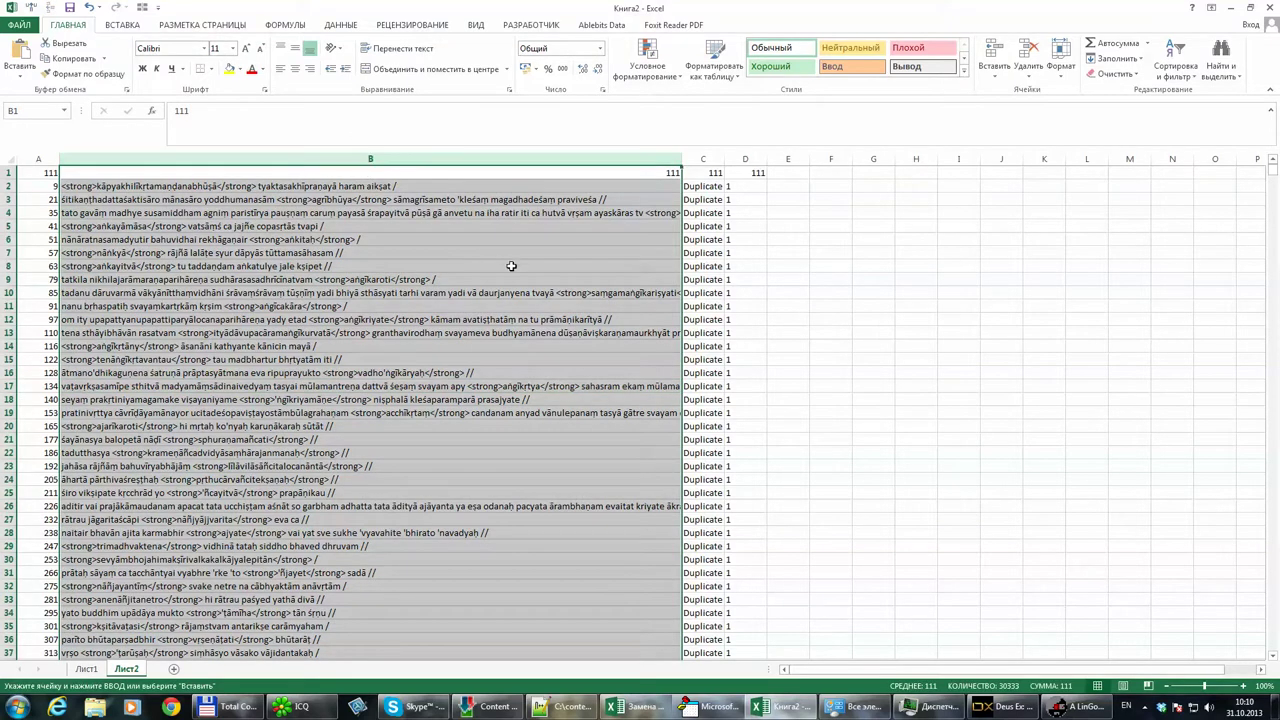
key("ctrl+c")
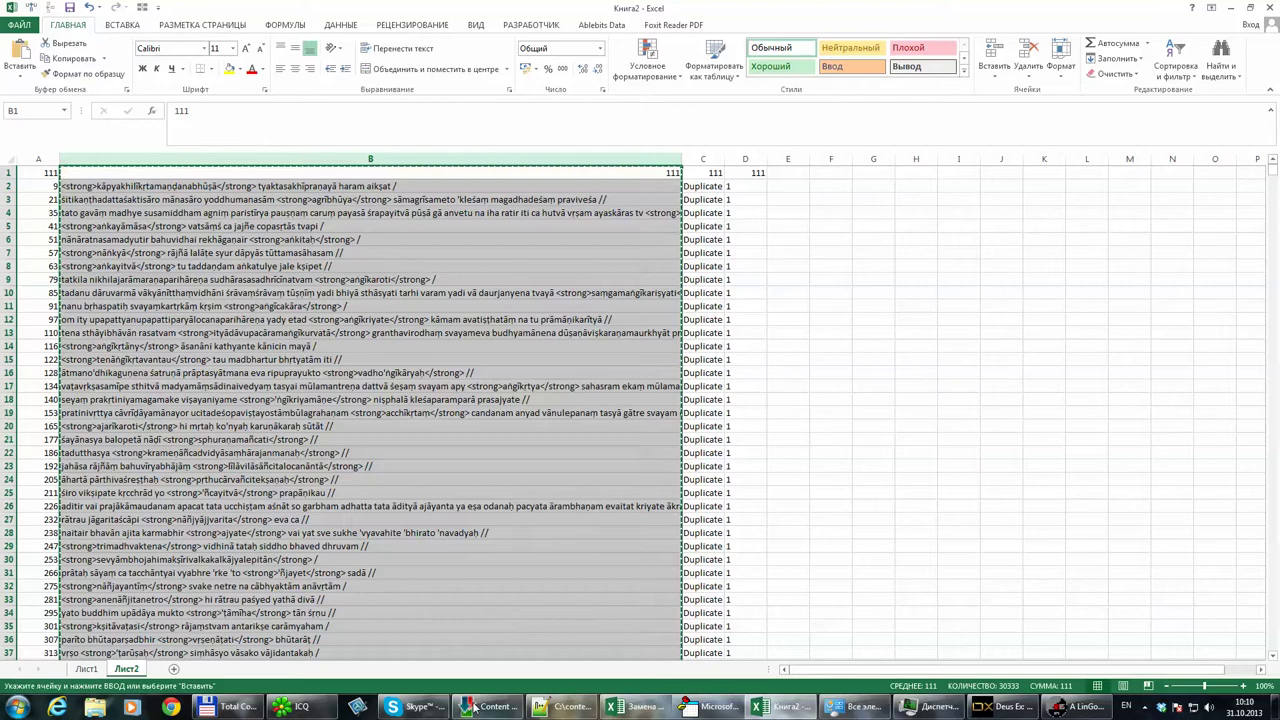
Switch to Chrome, open the bookmarked RegExr page and replace its sample text with the copied column B text
left_click(171, 707)
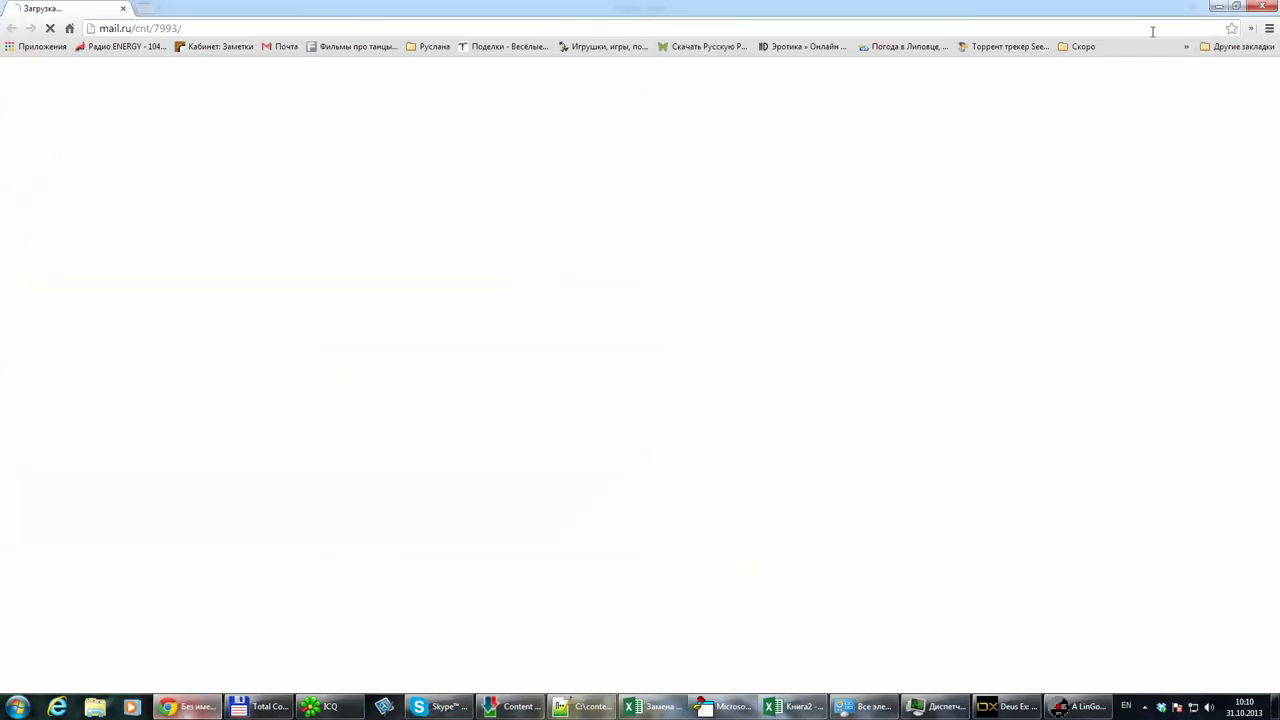
left_click(1269, 28)
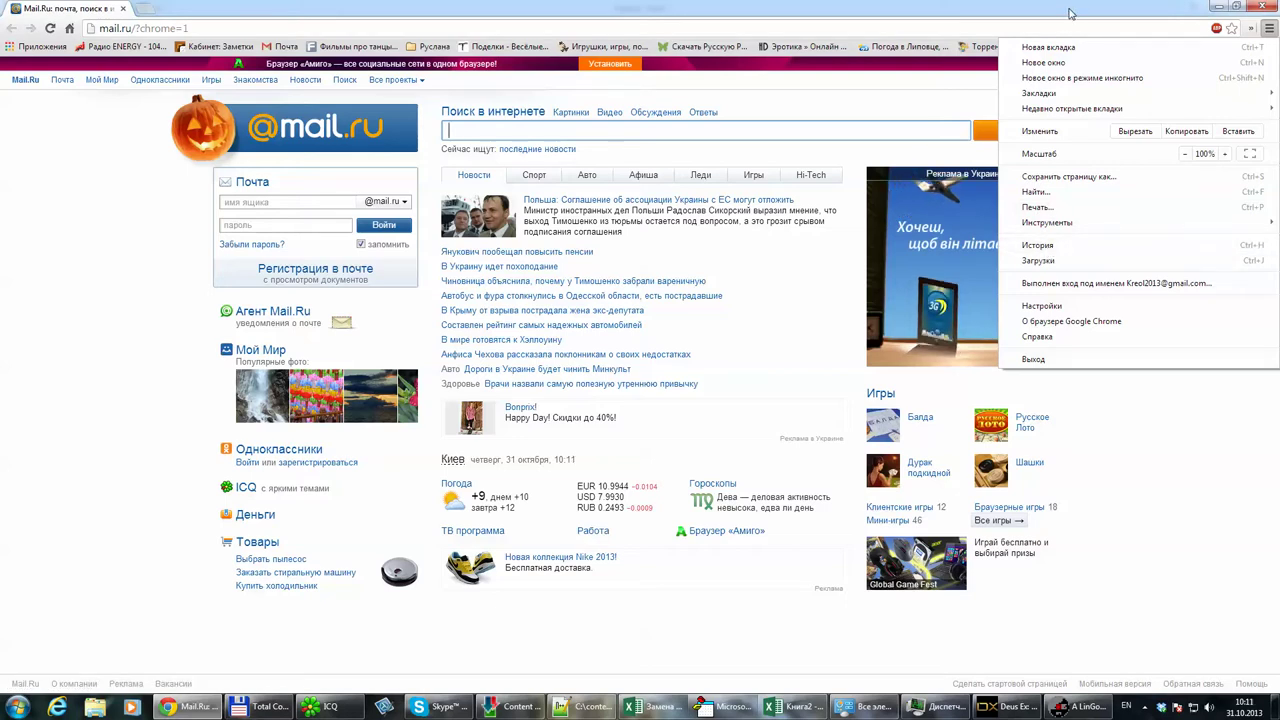
left_click(1232, 55)
left_click(1234, 48)
mouse_move(1045, 79)
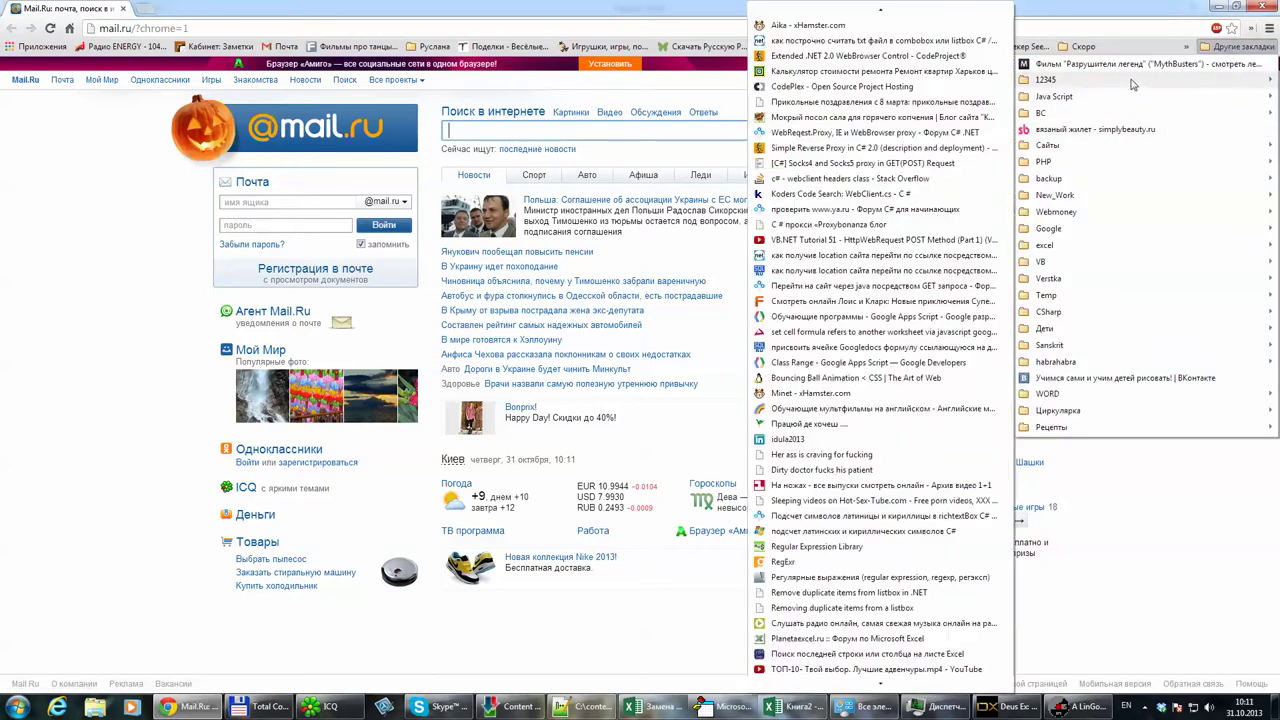
left_click(795, 562)
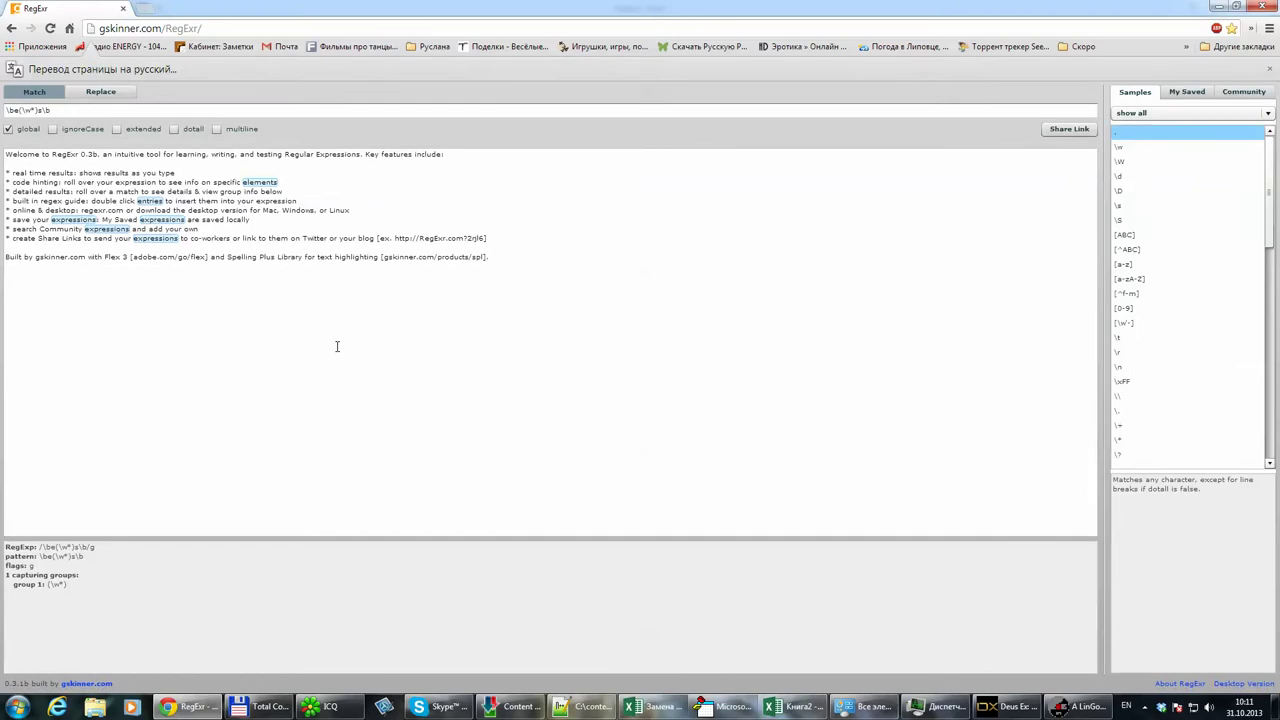
left_click_drag(609, 297, 2, 95)
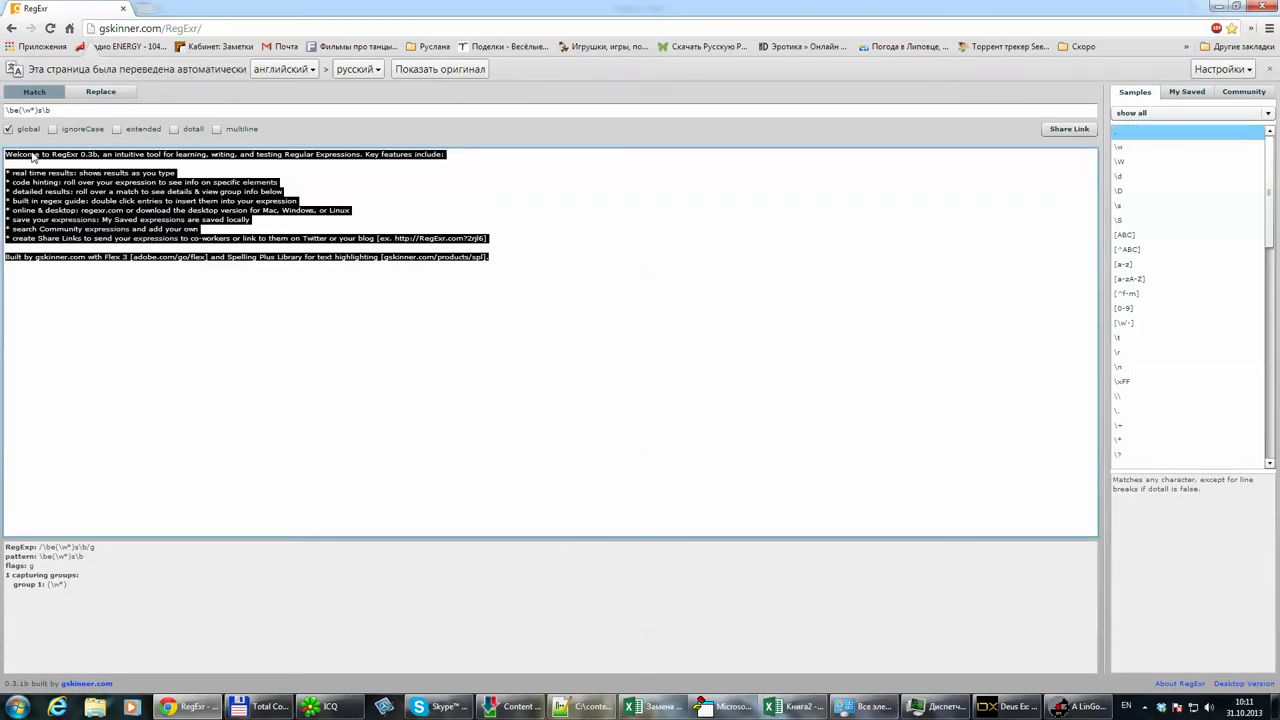
key("ctrl+v")
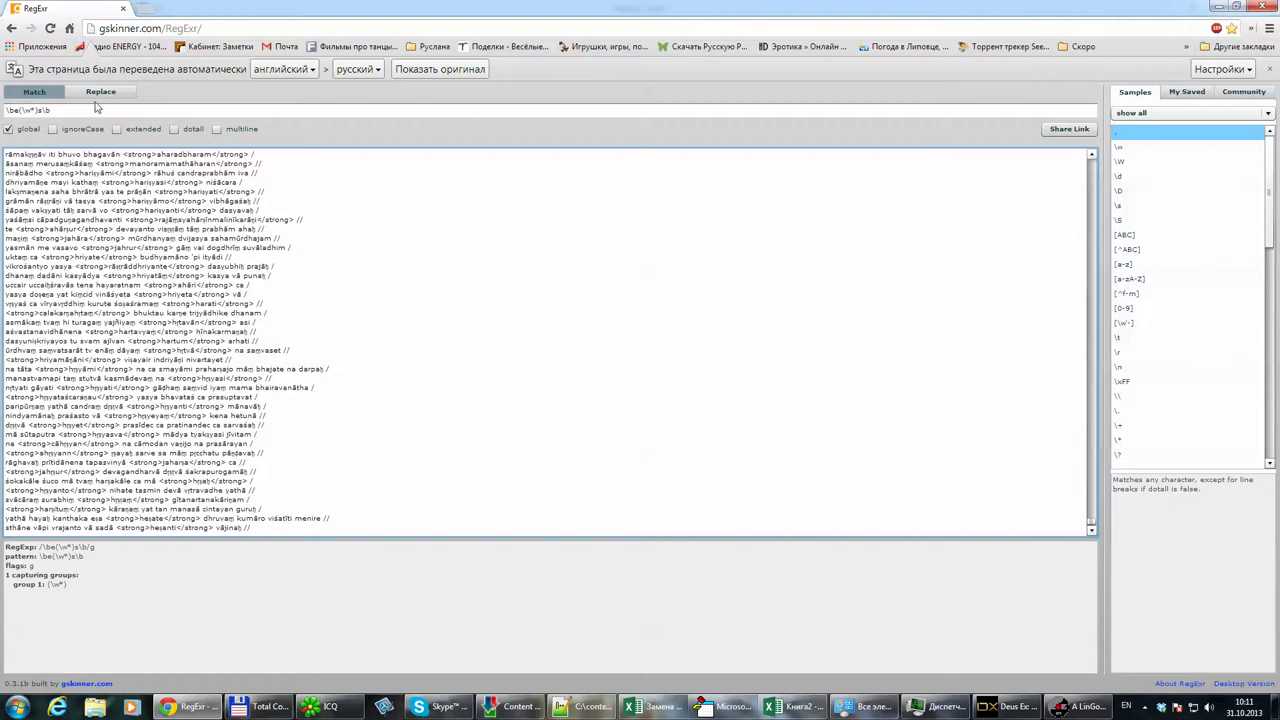
Replace the match expression with [^ ]* <strong> to find the word preceding each opening strong tag
left_click(97, 110)
key("ctrl+a")
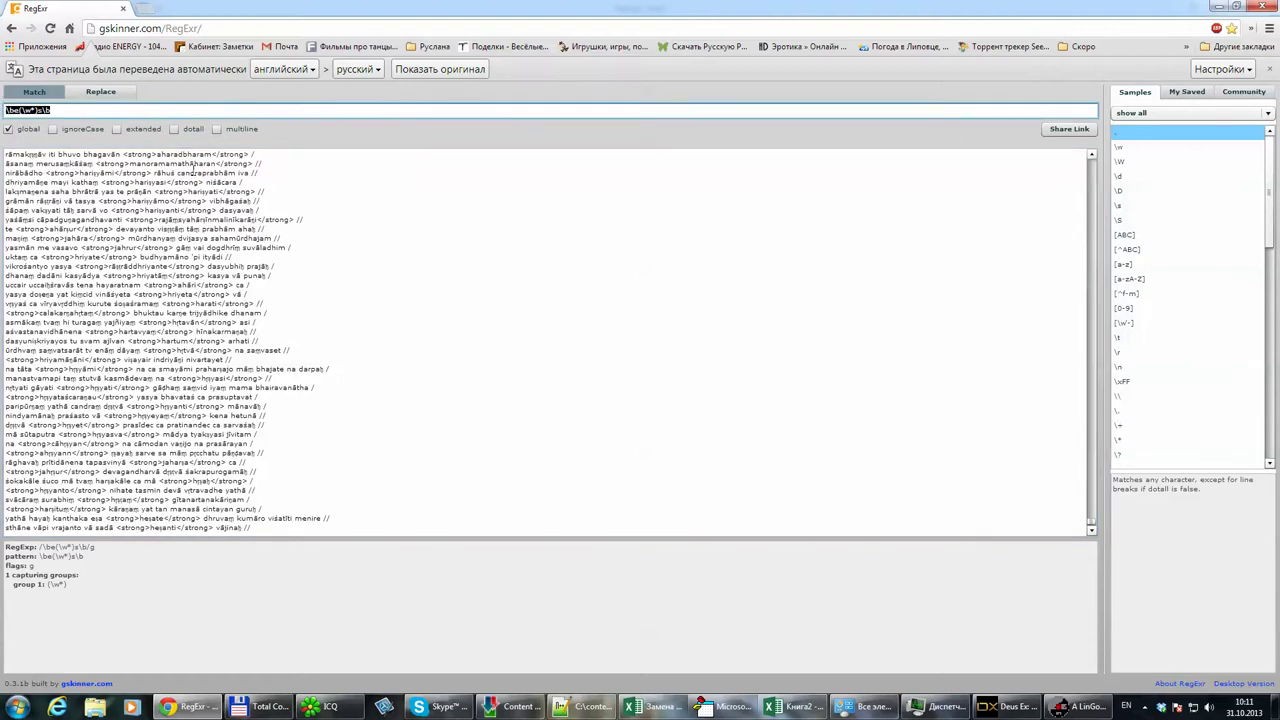
type("<>")
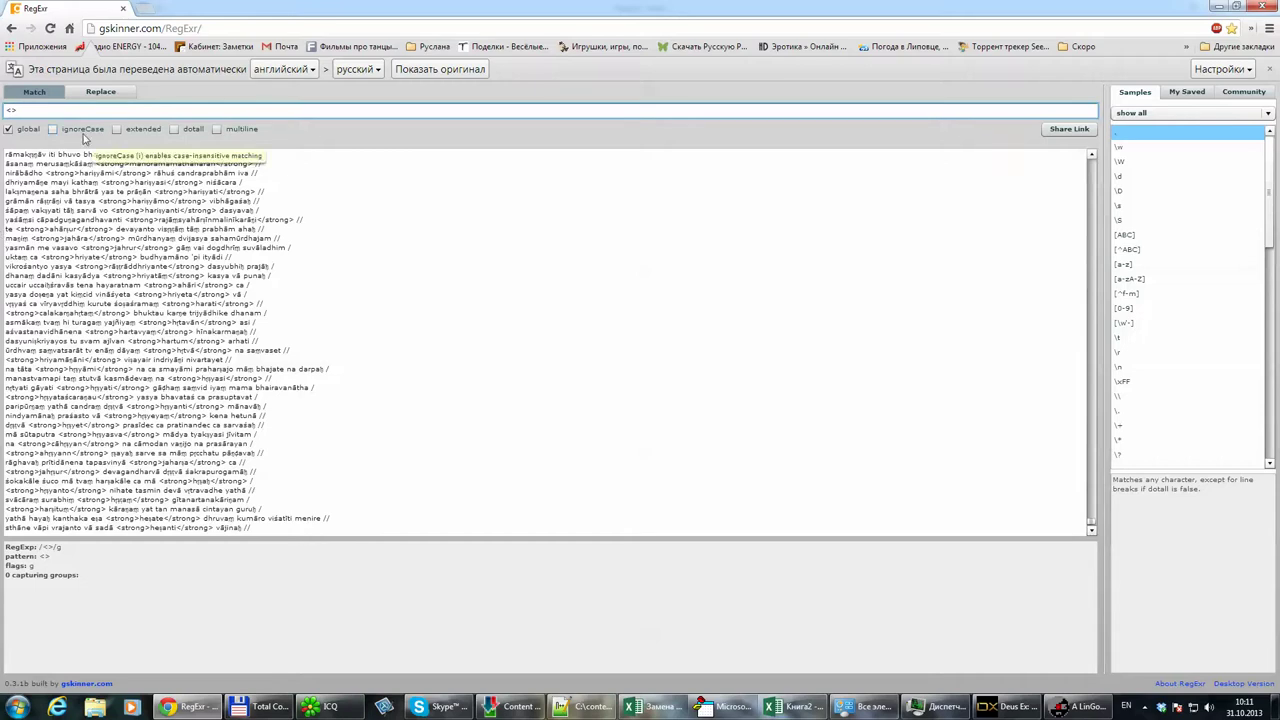
key("Home")
type("[]")
type("^")
type(" *")
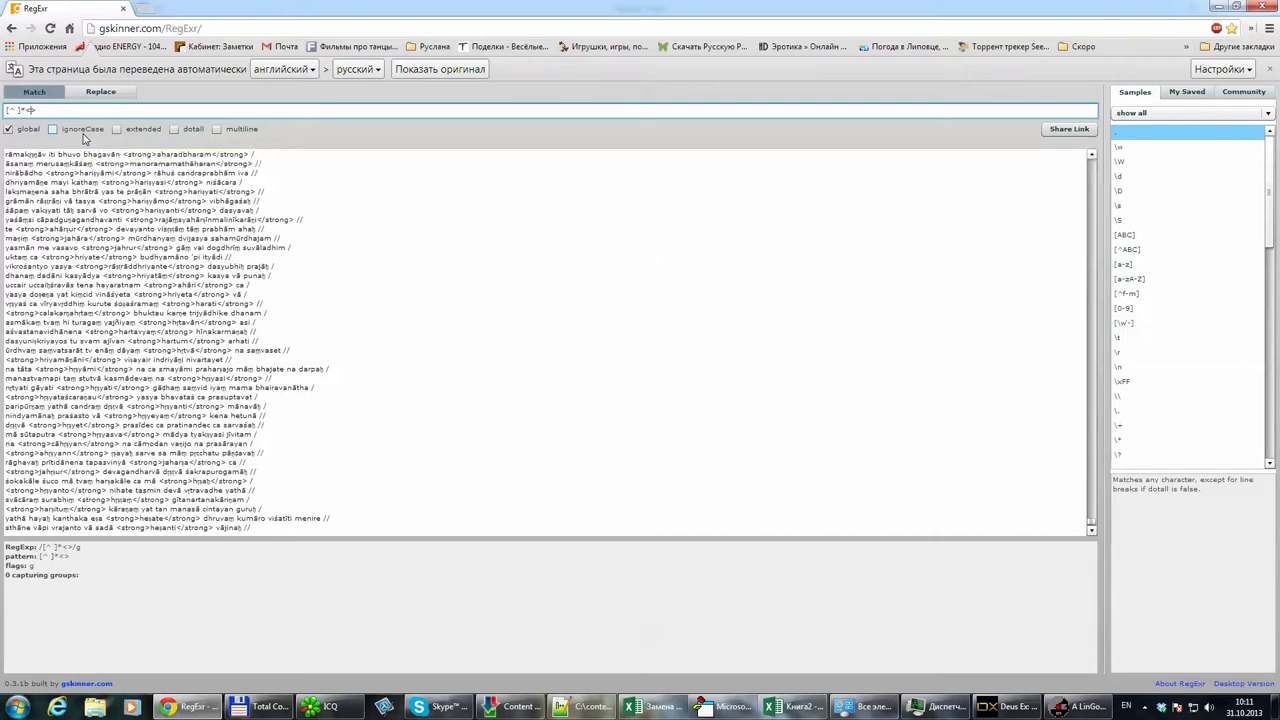
type("strong")
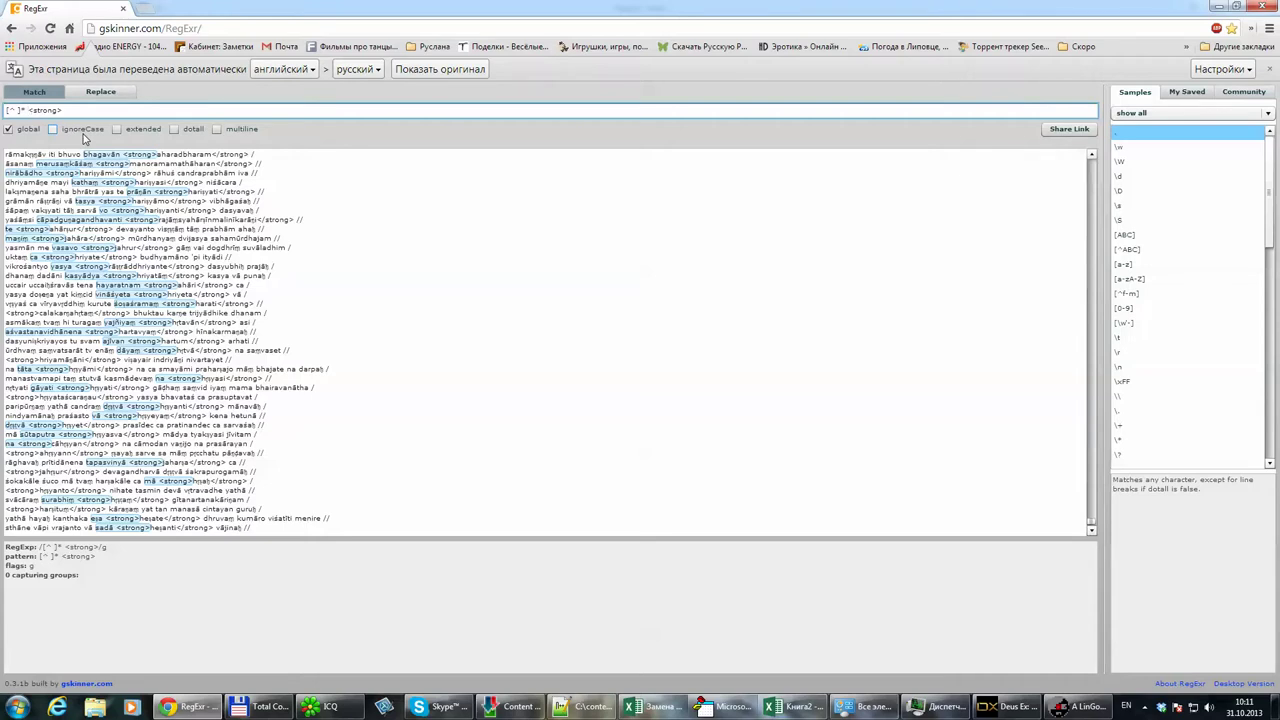
Group the word part of the expression and repeat it one to eight times, giving ([^ ]* ){1,8}<strong>
type(" {}")
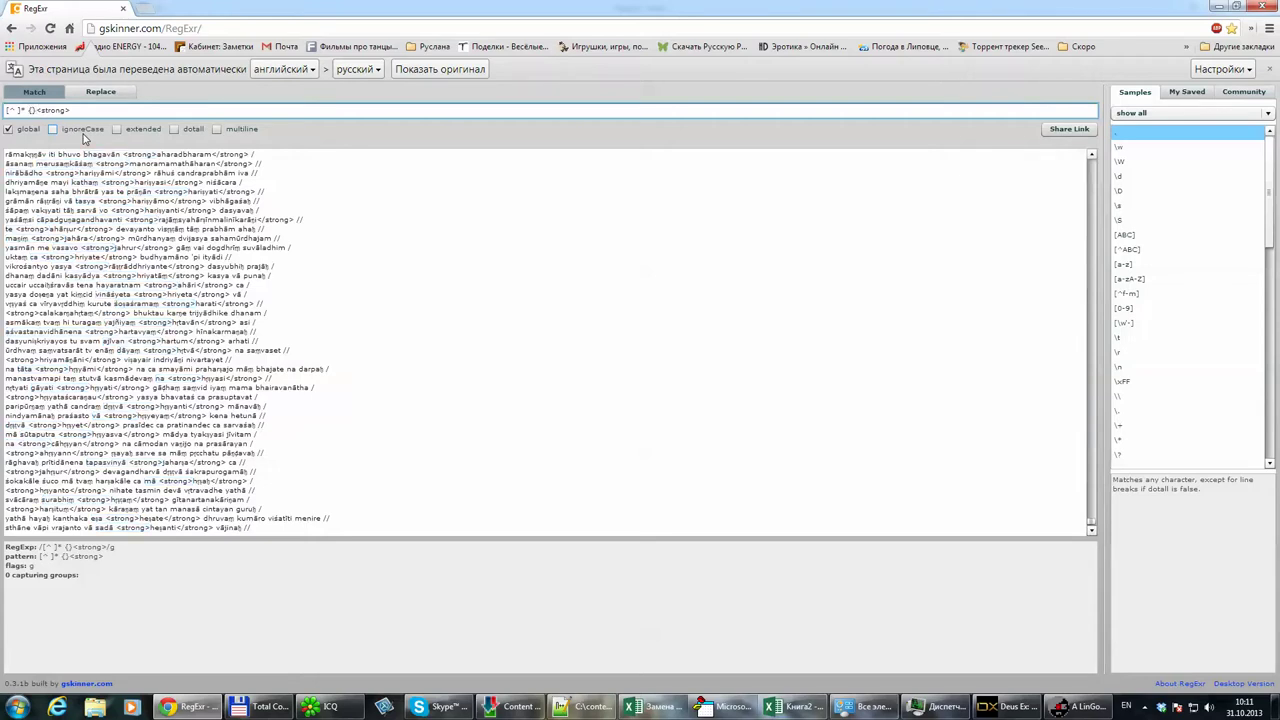
type("1,8")
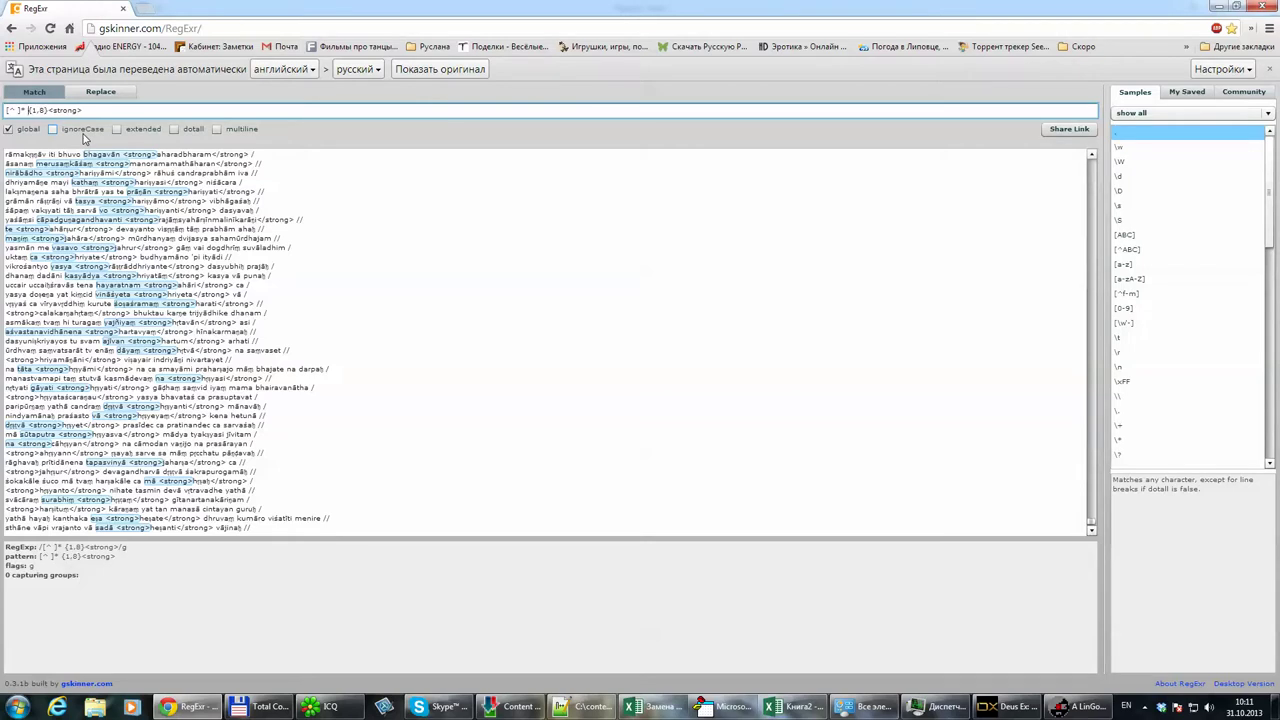
type(")")
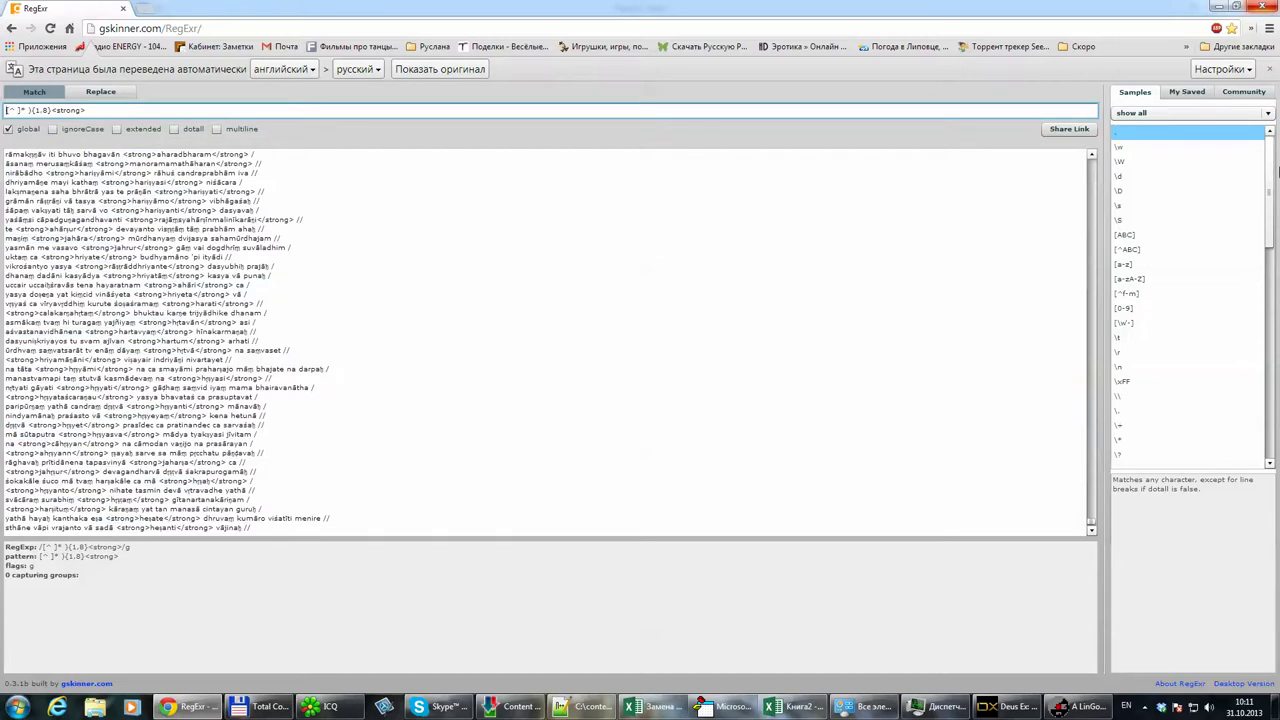
type("(")
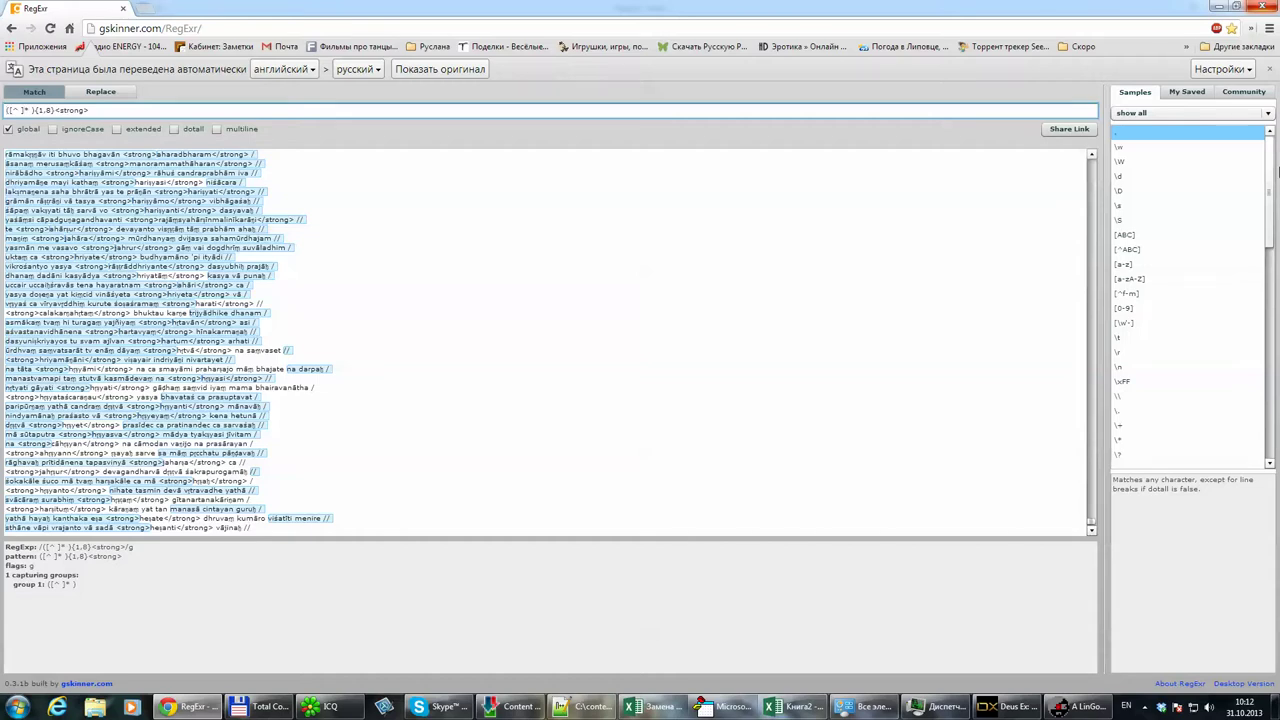
Anchor the expression to the start with ^ and remove the {1,8} quantifier, leaving ^([^ ]* )<strong>
type("^")
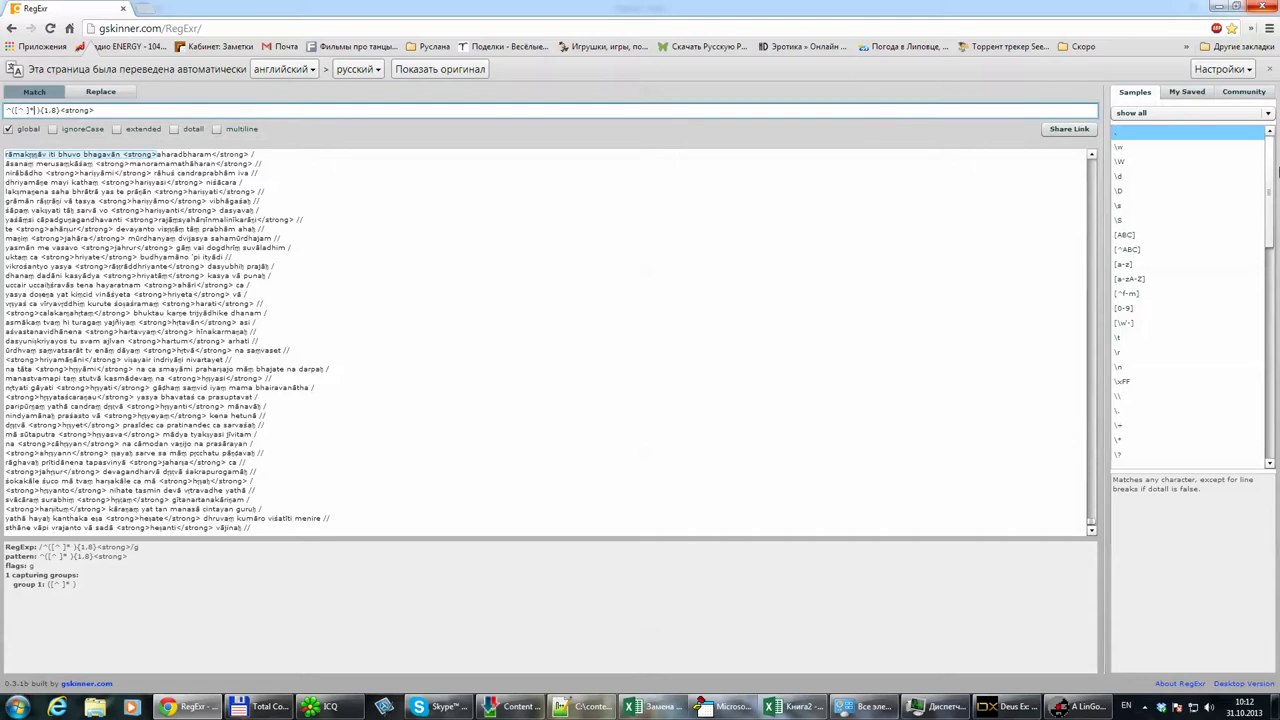
key("Delete")
key("Delete")
key("Delete")
key("Delete")
key("Delete")
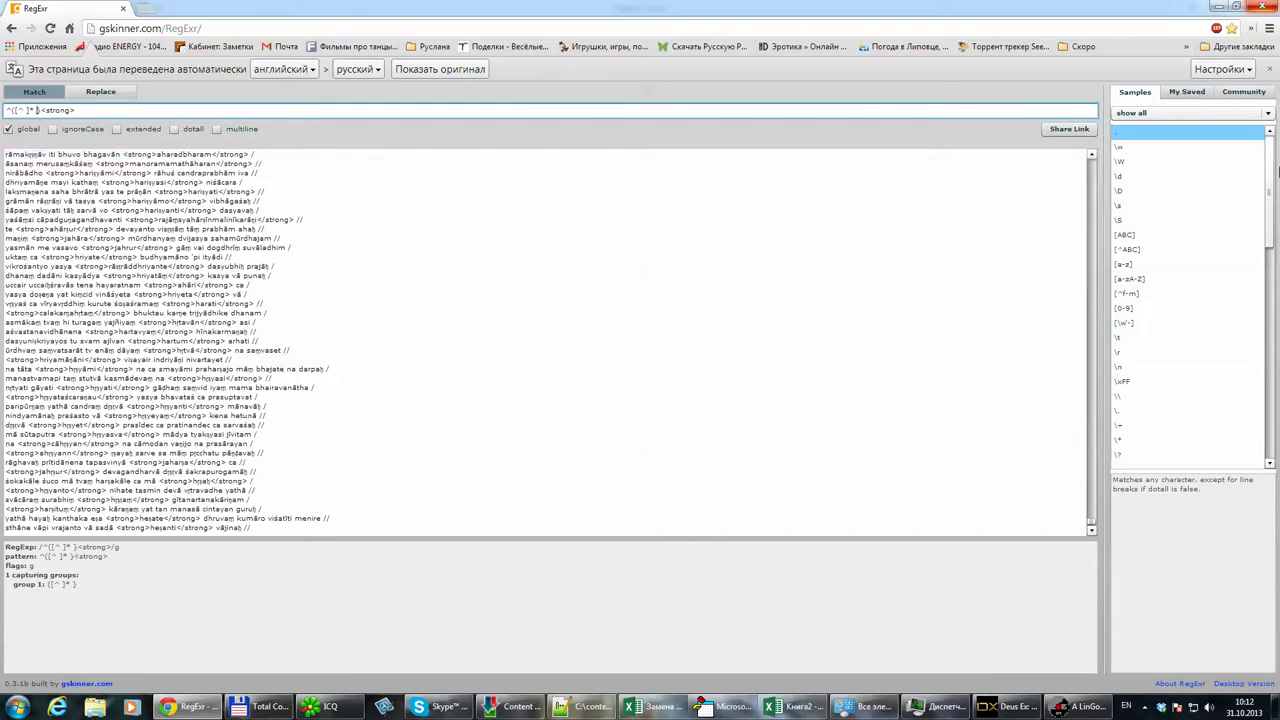